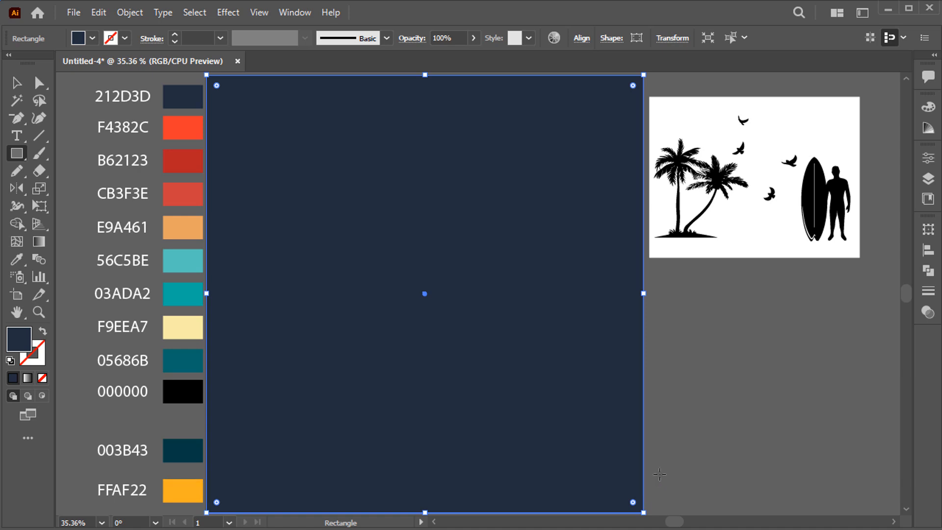
Step: Draw a wide, thin rectangle across the upper part of the dark background, fill it with F4382C, and shift it toward the centre
key("v")
left_click(673, 433)
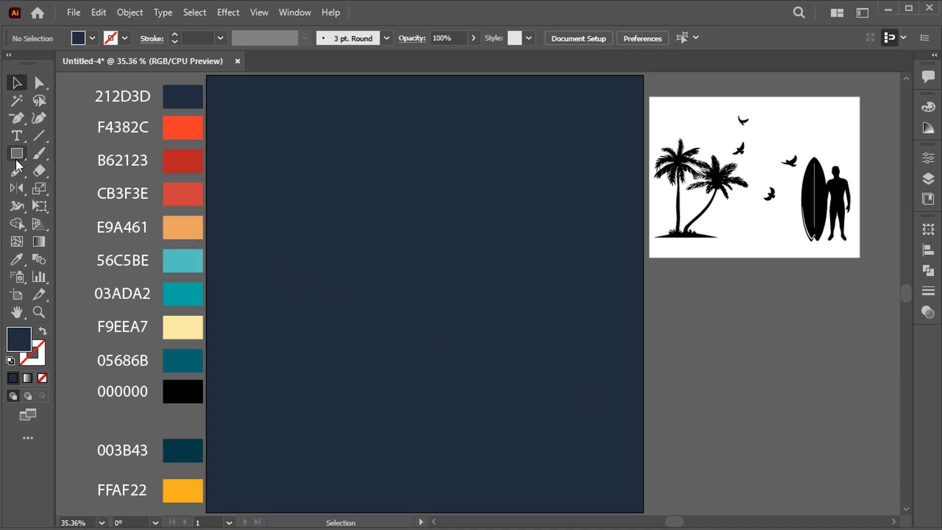
mouse_move(275, 165)
left_mouse_down()
mouse_move(374, 163)
mouse_move(500, 206)
mouse_move(524, 198)
left_mouse_up()
left_click(17, 258)
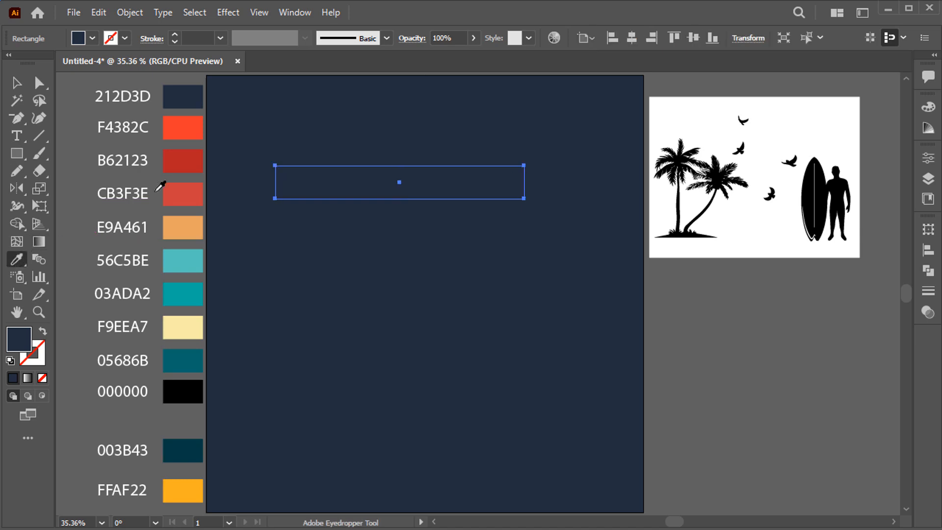
left_click(188, 128)
left_click(16, 82)
left_click_drag(408, 181, 425, 181)
Step: Copy the orange-red stripe, paste it in front, place the copy directly below, and fill it with B62123
left_click(99, 12)
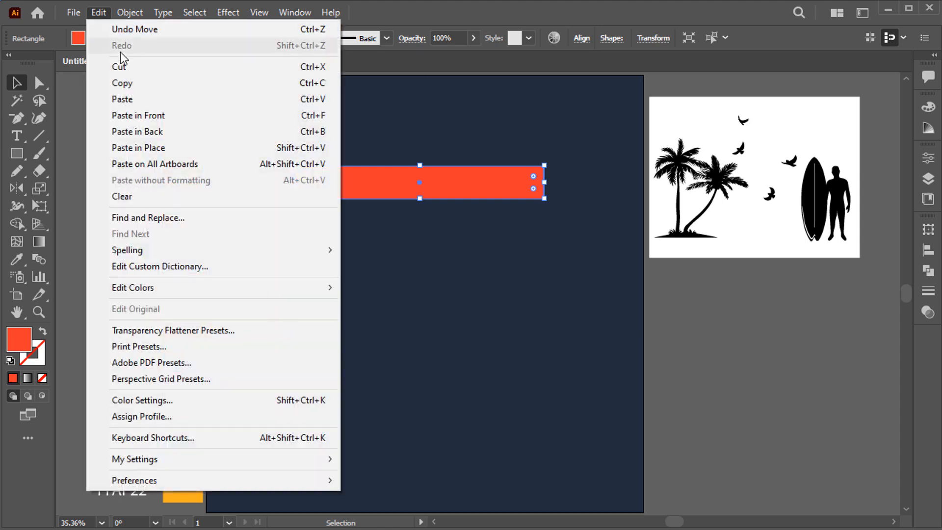
left_click(140, 85)
left_click(95, 11)
left_click(172, 115)
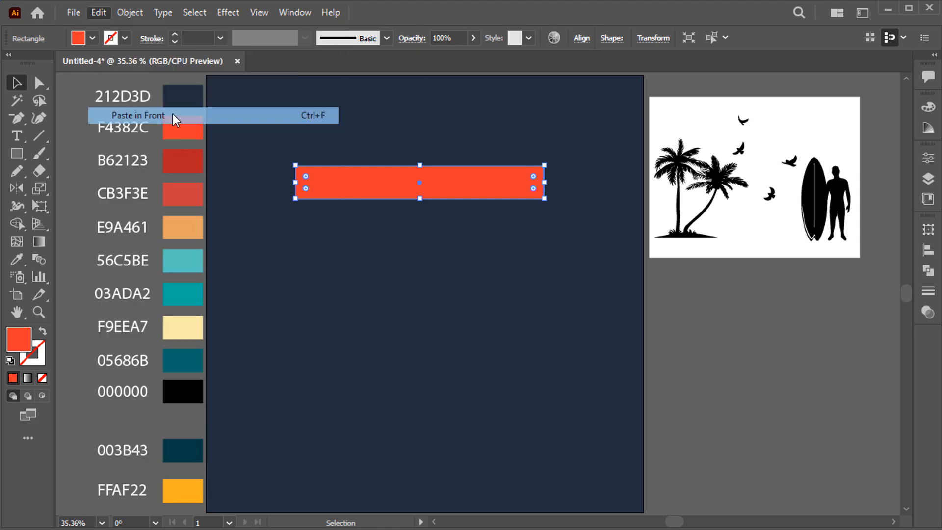
left_click_drag(380, 200, 380, 229)
key("i")
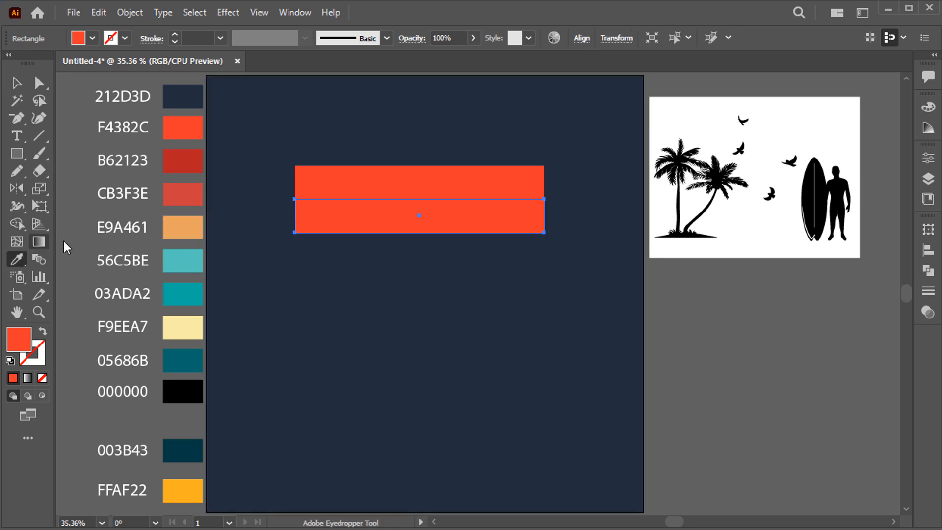
left_click(174, 164)
Step: Duplicate the dark red stripe directly below itself and fill the copy with CB3F3E
key("v")
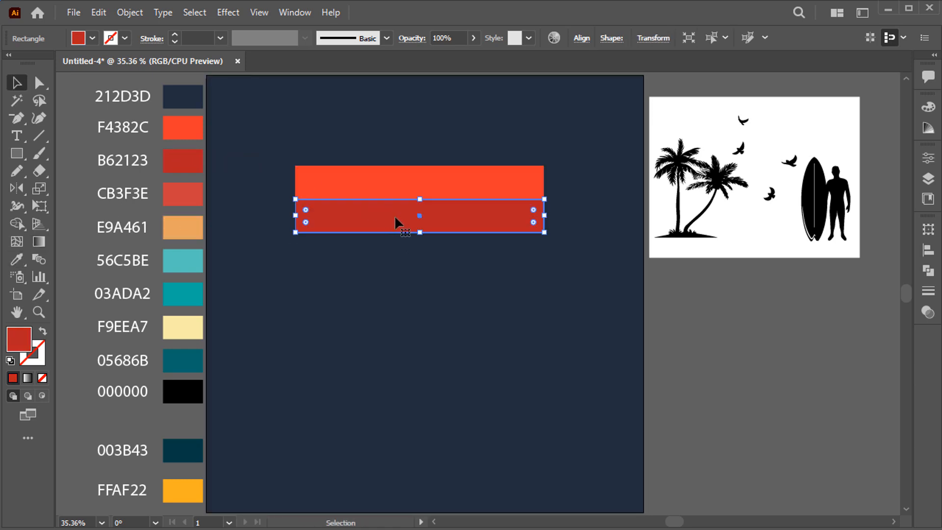
left_click_drag(397, 218, 397, 251)
key("i")
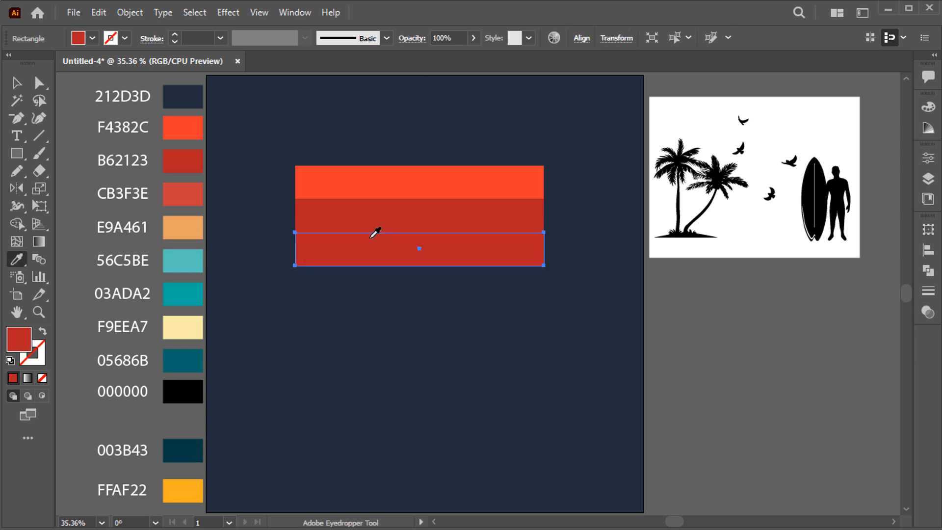
left_click(188, 189)
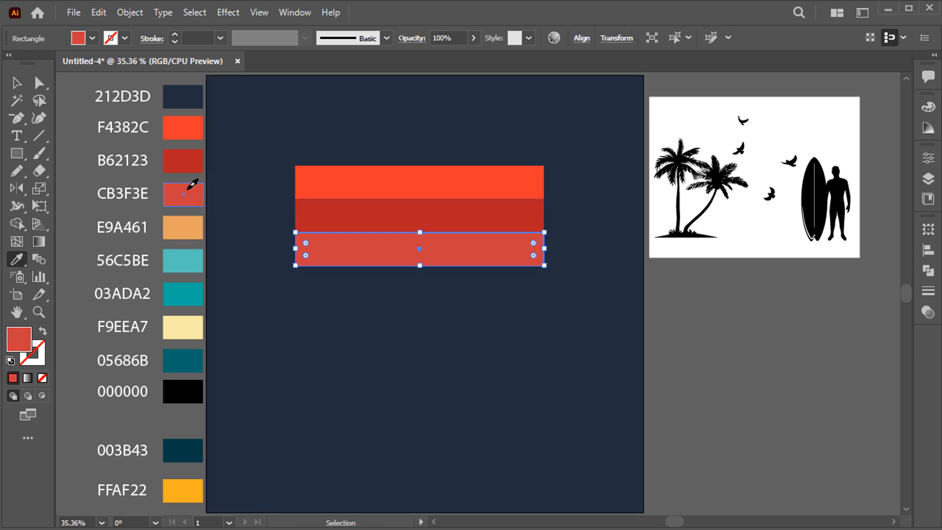
Step: Repeat the stripe duplication downward three times, filling the copies with E9A461, 56C5BE and 03ADA2 in order
key("ctrl+d")
left_click(189, 224)
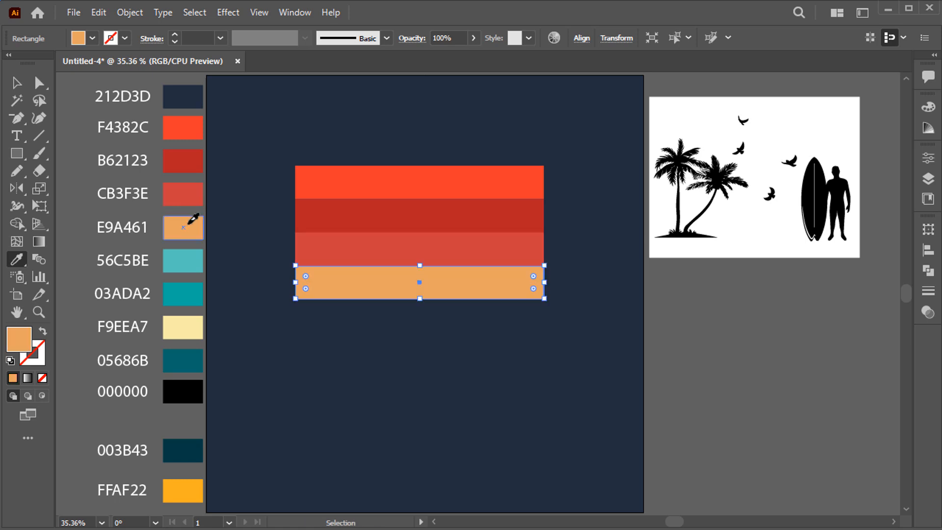
key("ctrl+d")
left_click(193, 256)
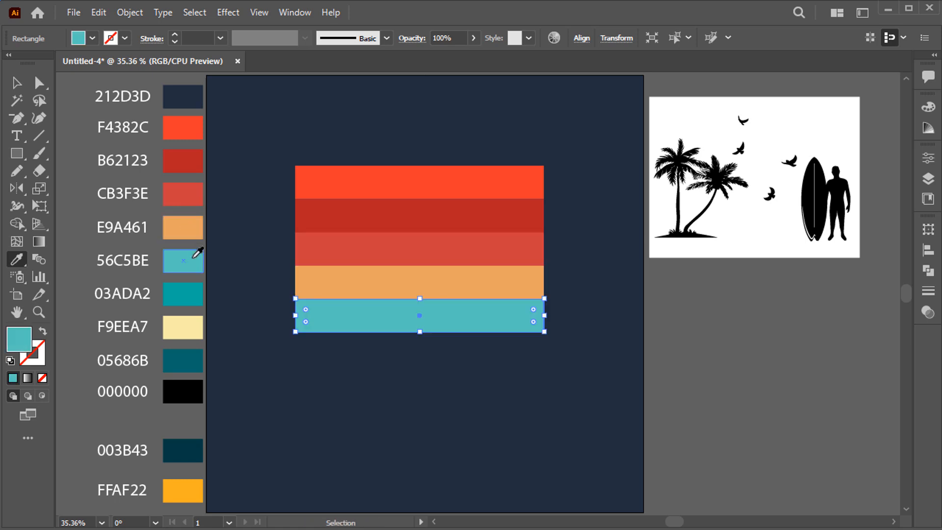
key("ctrl+d")
left_click(194, 291)
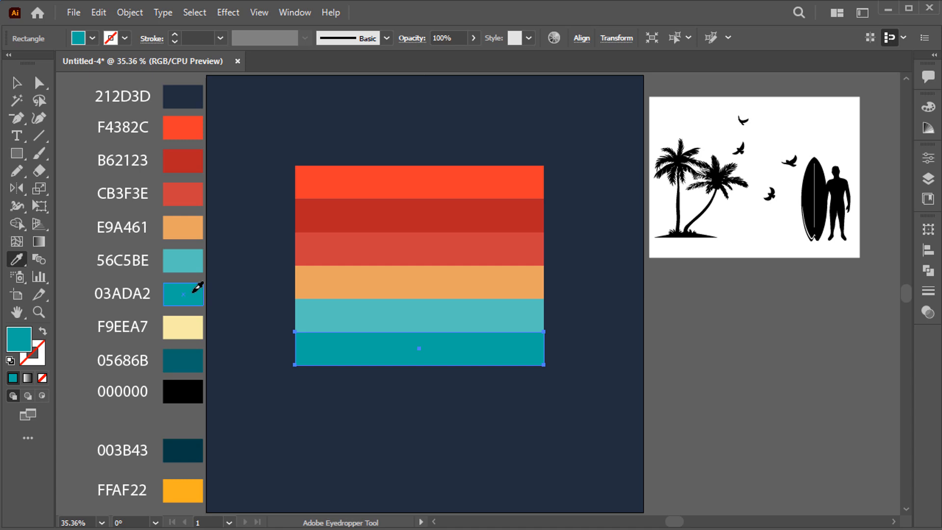
key("v")
left_click(696, 320)
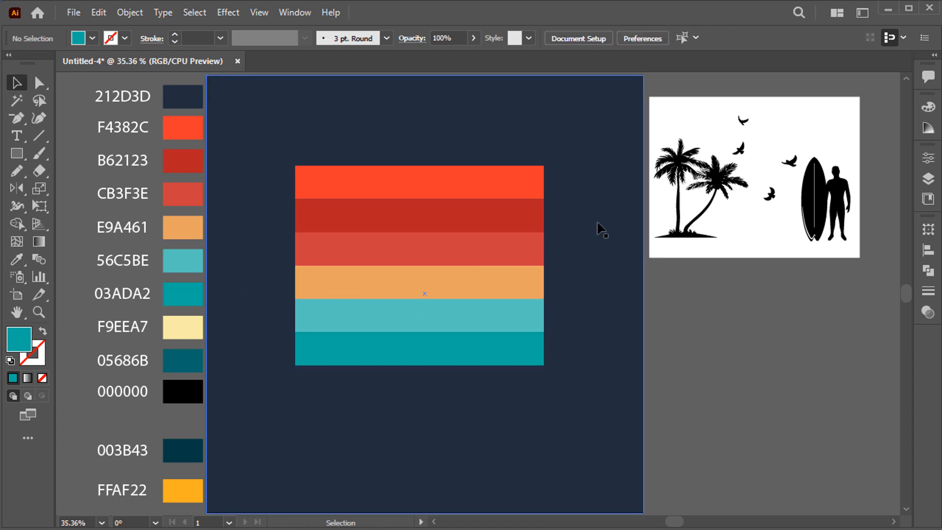
Step: Select all six colour stripes without the silhouette artwork and group them
left_click(657, 249)
left_click_drag(672, 396, 416, 147)
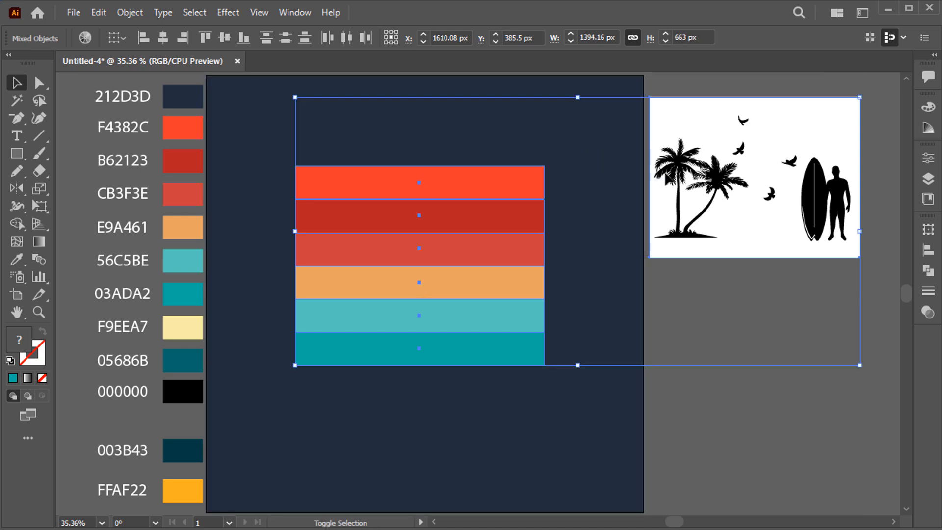
left_click(668, 180, "shift")
right_click(473, 208)
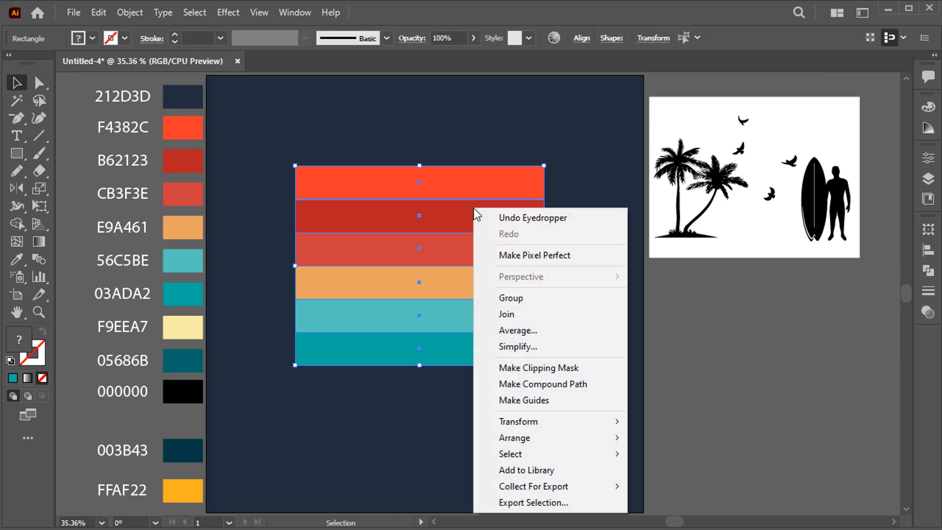
left_click(533, 299)
left_click(753, 378)
Step: Enlarge the grouped stripes about their centre and shift the group slightly down on the artboard
left_click(533, 324)
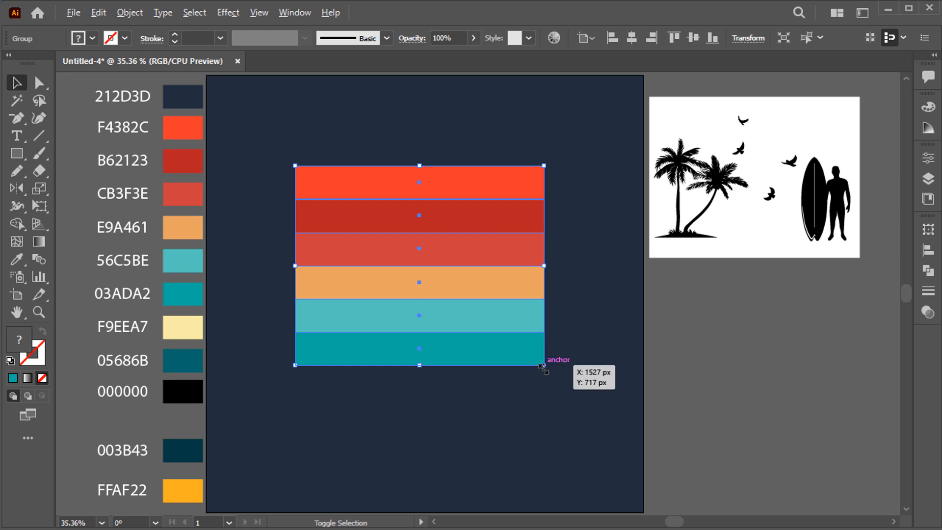
left_click_drag(542, 366, 567, 384)
left_click_drag(428, 384, 426, 396)
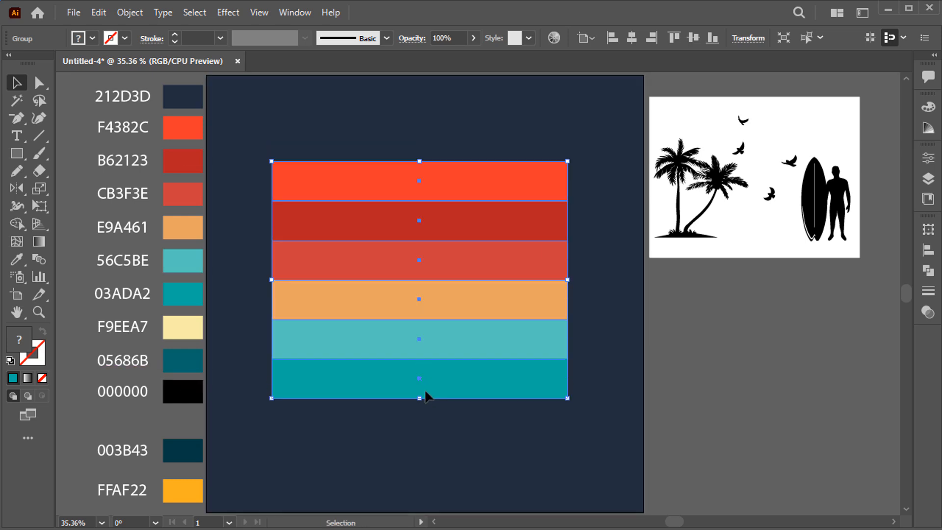
left_click(701, 367)
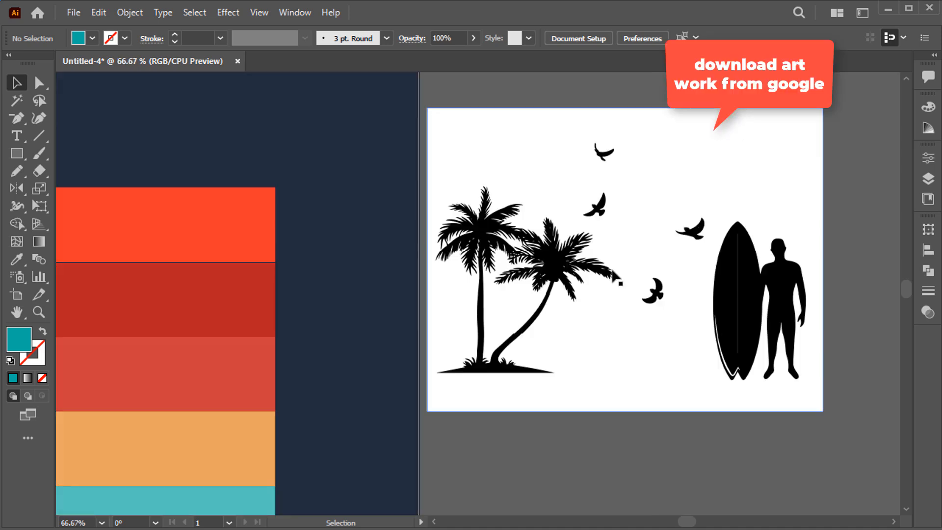
Step: Expand the traced silhouette artwork into paths and ungroup it
left_click(610, 270)
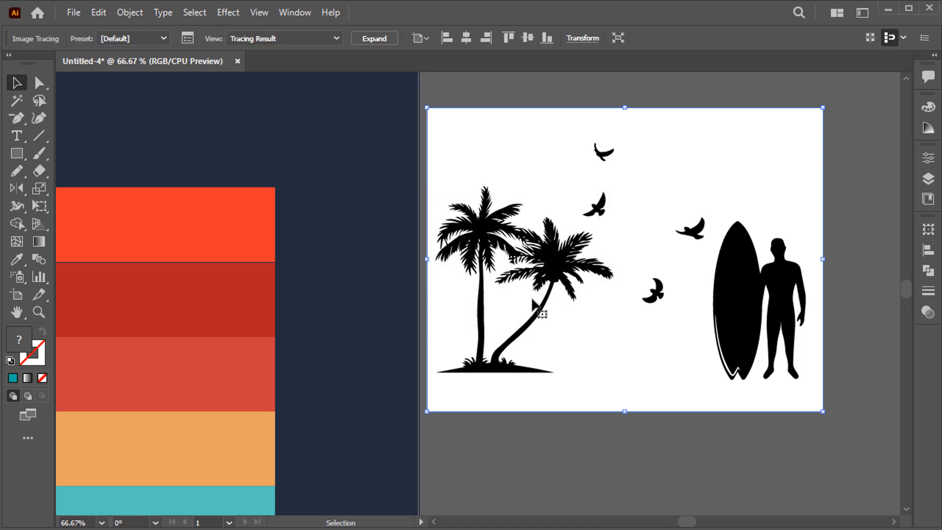
left_click(383, 38)
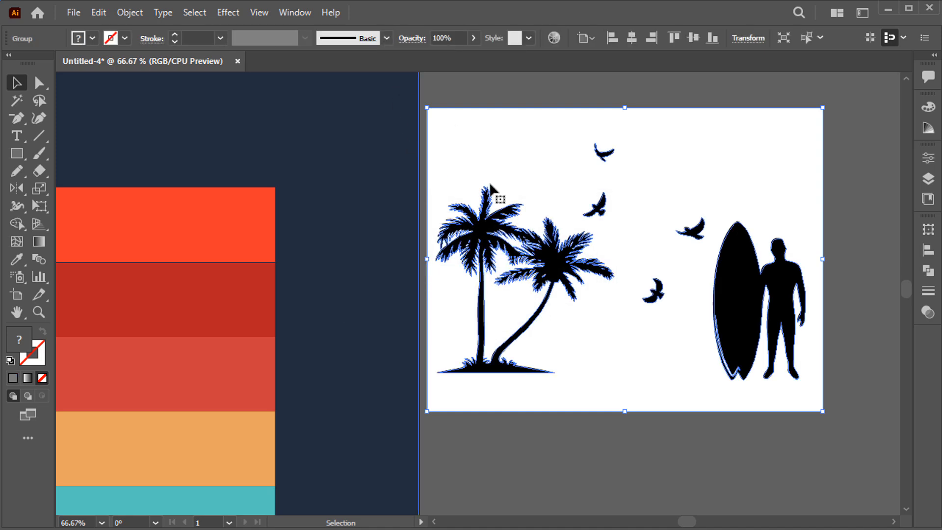
right_click(589, 376)
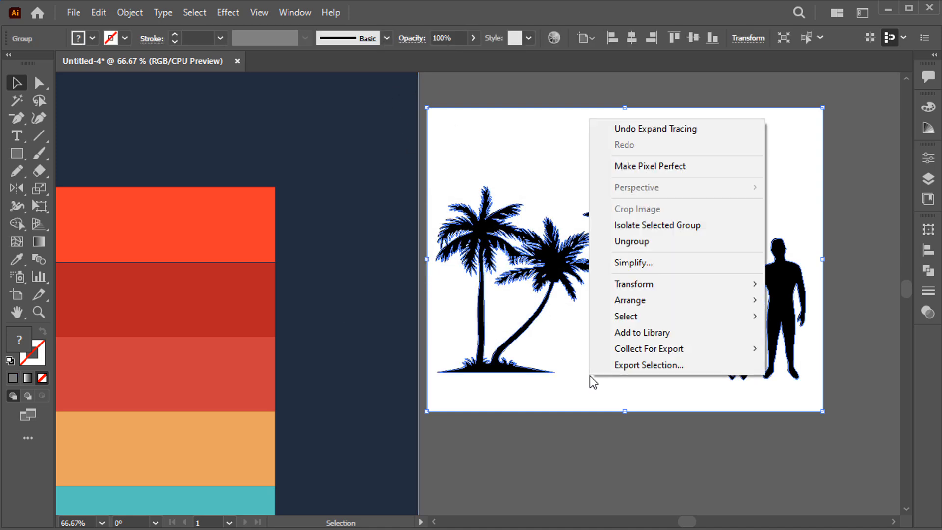
left_click(663, 245)
left_click(649, 459)
Step: Delete the white background from the traced artwork and the white area between the palm trunks
left_click_drag(641, 412, 334, 368)
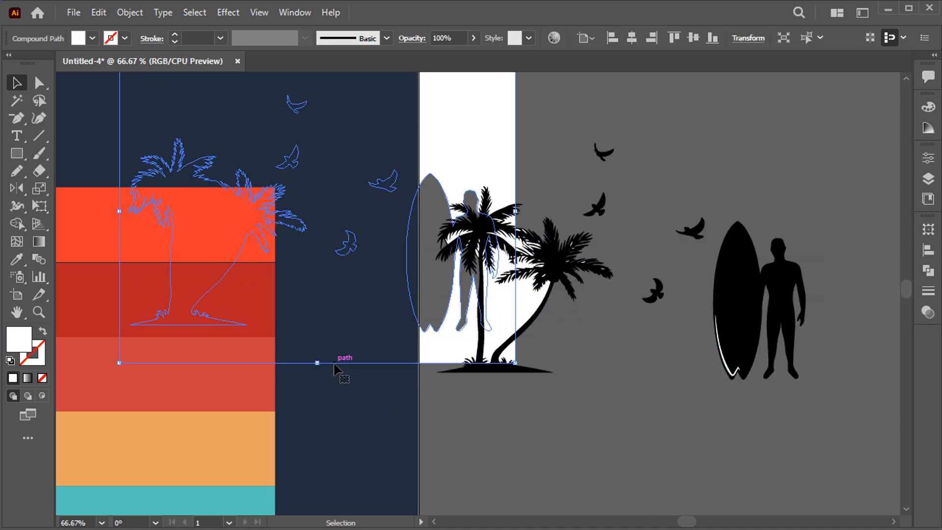
key("Delete")
left_click(507, 319)
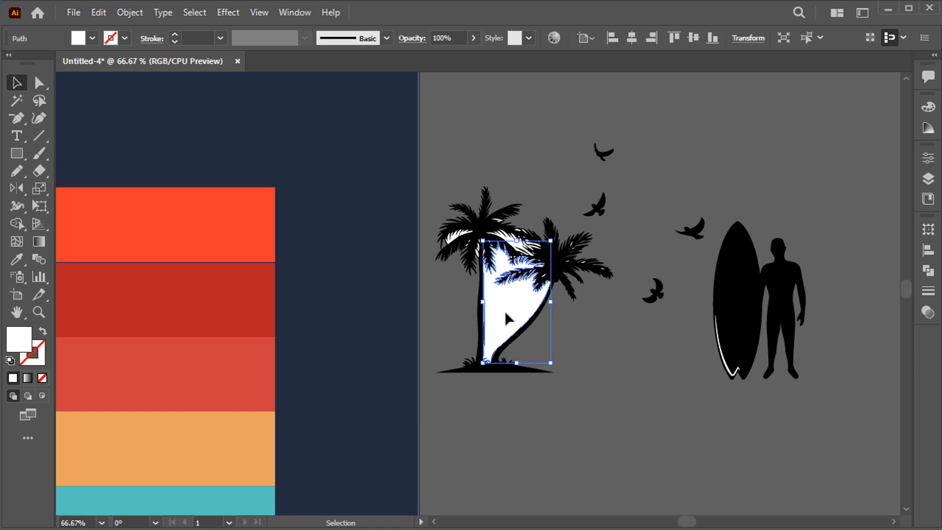
key("Delete")
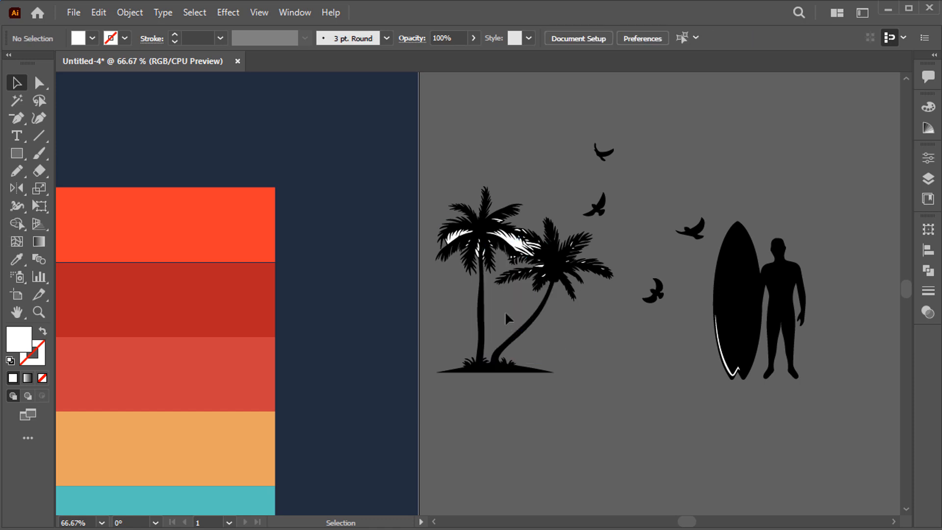
Step: Select the remaining white fragments in the traced artwork with the Magic Wand and delete them
scroll(505, 310, "up", 1)
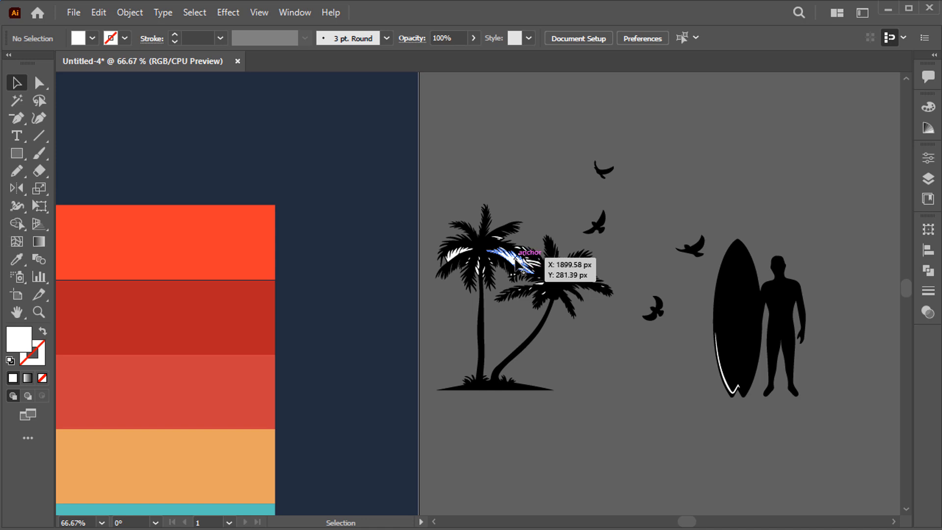
left_click(23, 105)
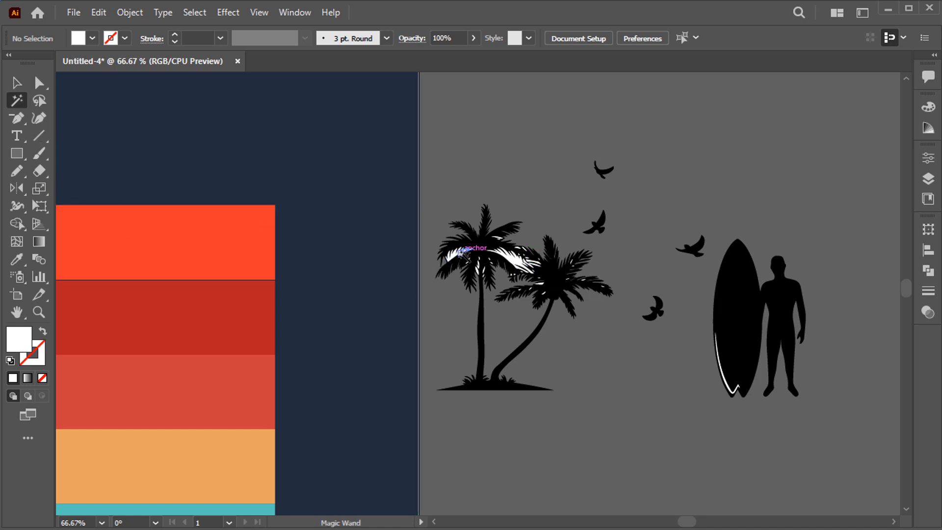
left_click(461, 252)
key("Delete")
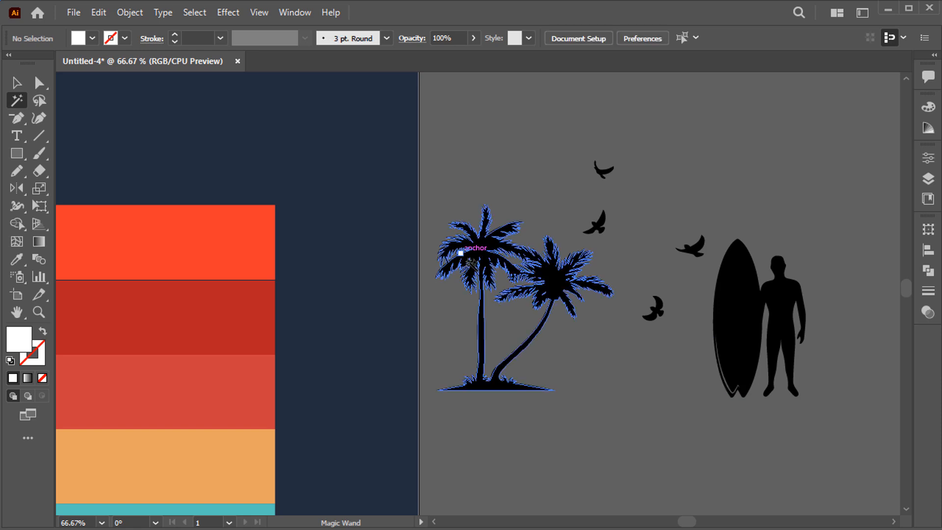
Step: Select the four bird silhouettes and group them
key("v")
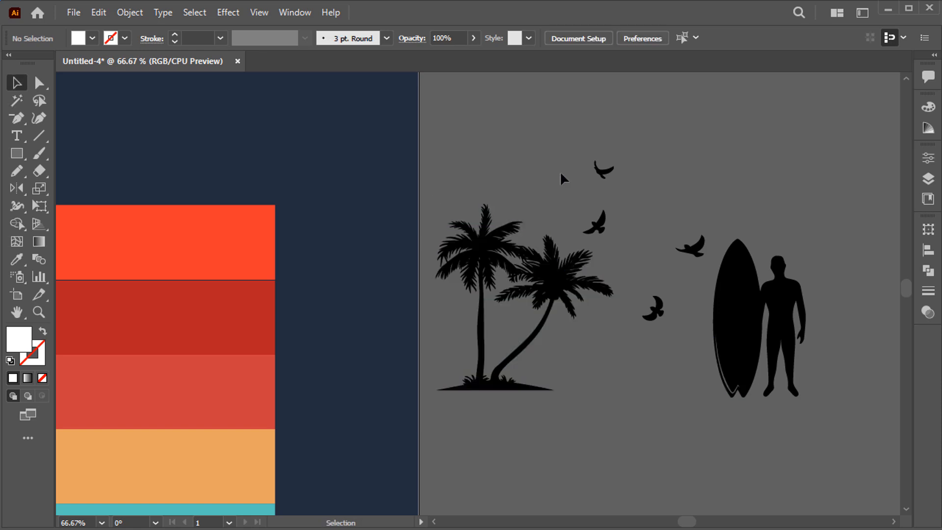
left_click(604, 170)
left_click(701, 248, "shift")
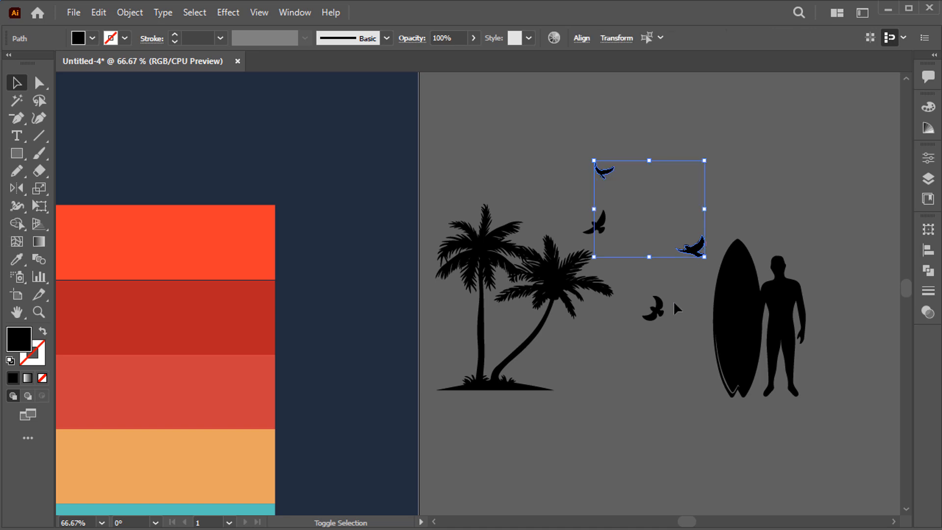
left_click(654, 308, "shift")
right_click(599, 216)
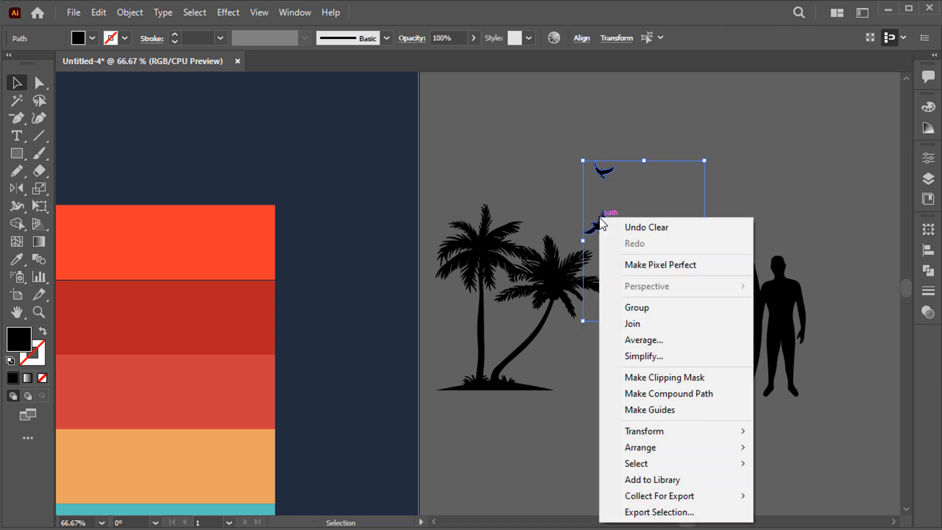
left_click(662, 303)
left_click(552, 168)
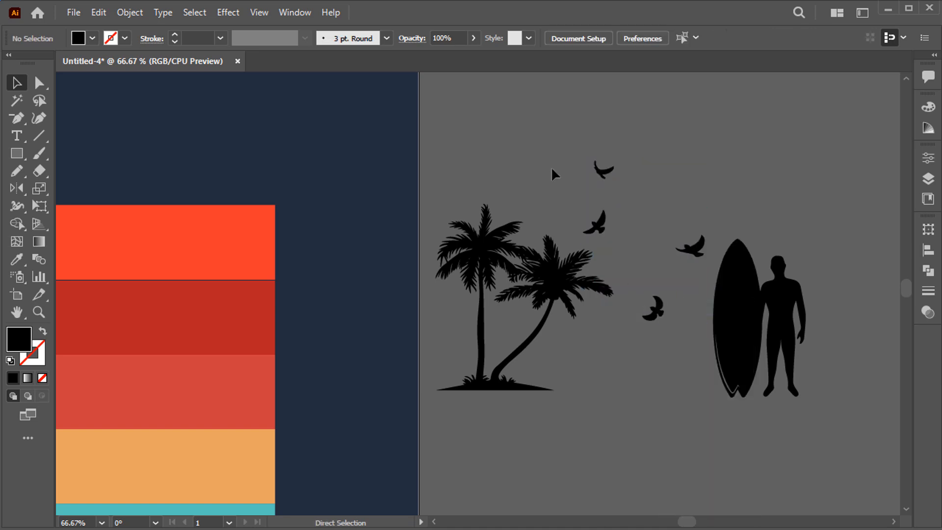
Step: Draw a black circle with the Ellipse tool over the middle of the stripes, nearly as tall as the stripe group
key("ctrl+0")
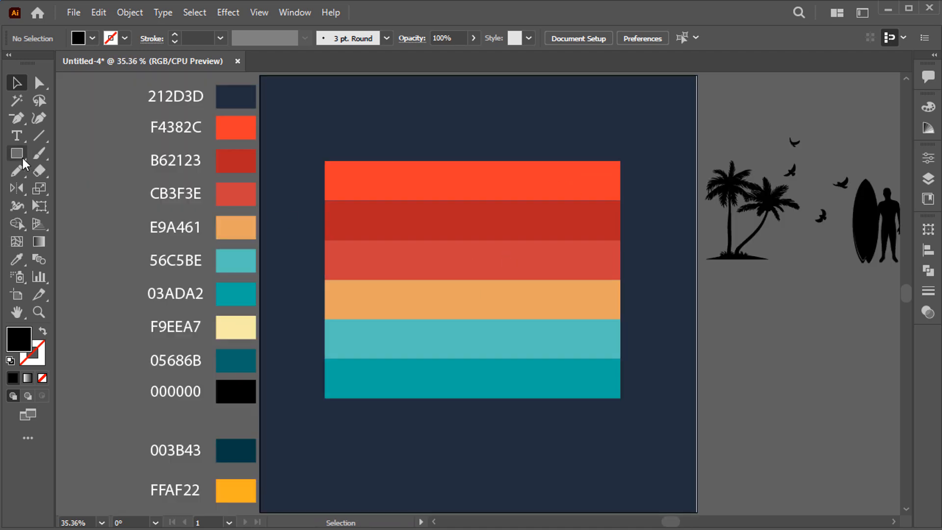
left_click_drag(22, 158, 84, 187)
left_click_drag(411, 235, 583, 378)
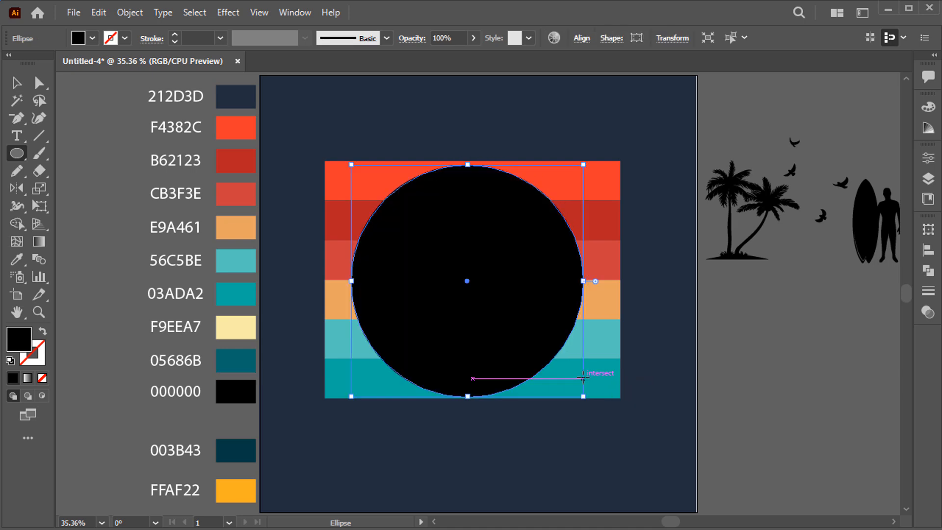
Step: Select the circle together with the stripe group and make a clipping mask, leaving a striped round sun
key("v")
key("ctrl+a")
right_click(595, 372)
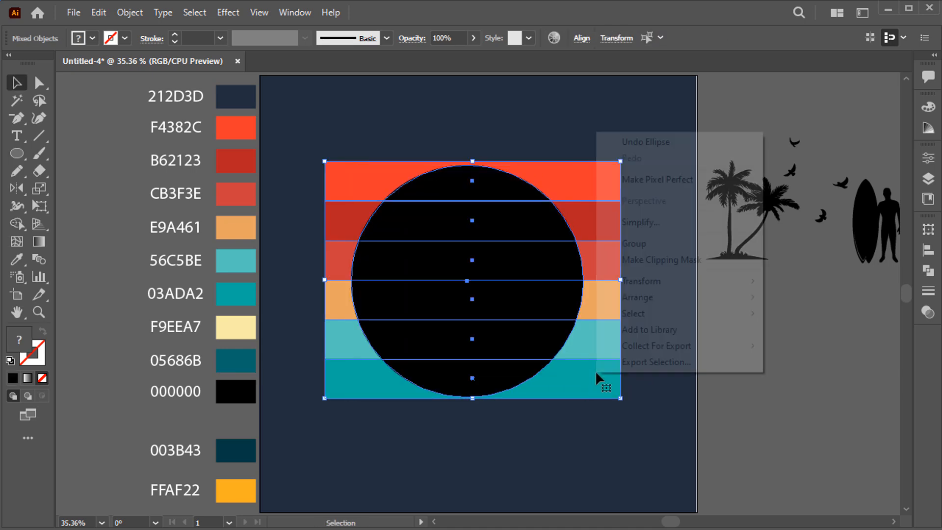
left_click(661, 264)
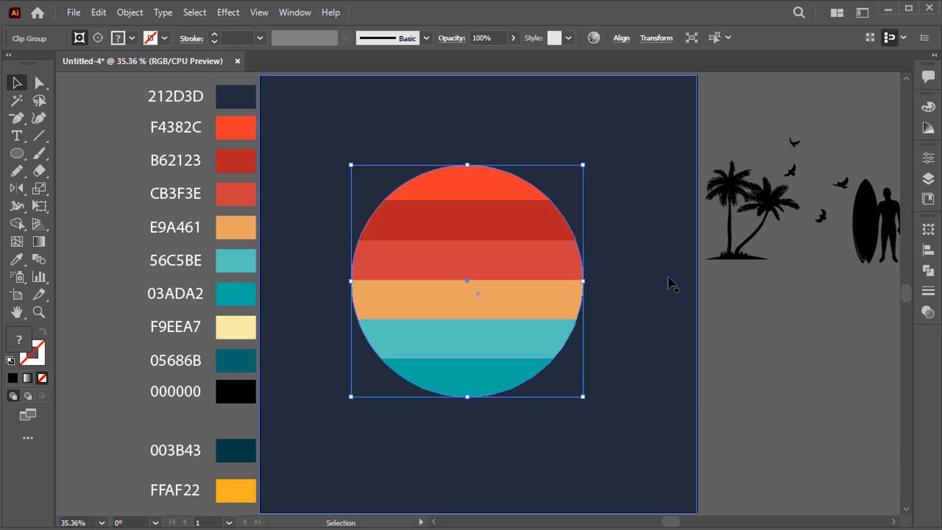
left_click(705, 313)
Step: Bring the palm, bird and surfer silhouettes to the front and move them together onto the striped sun
left_click_drag(768, 193, 537, 130)
right_click(639, 138)
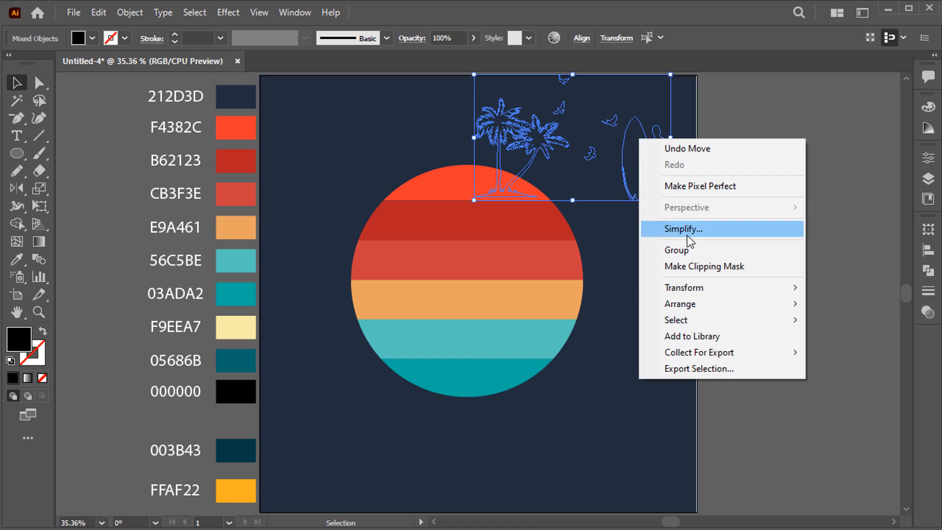
mouse_move(726, 305)
left_click(604, 304)
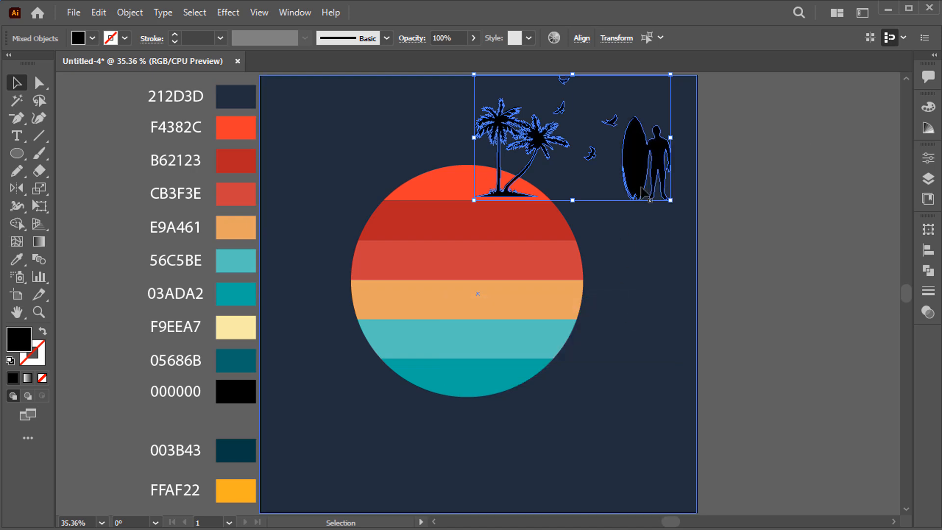
left_click_drag(637, 178, 535, 343)
Step: Place the palms at the sun's lower-left edge and the surfer with the board at its lower centre
left_click(600, 301)
left_click_drag(466, 309, 414, 311)
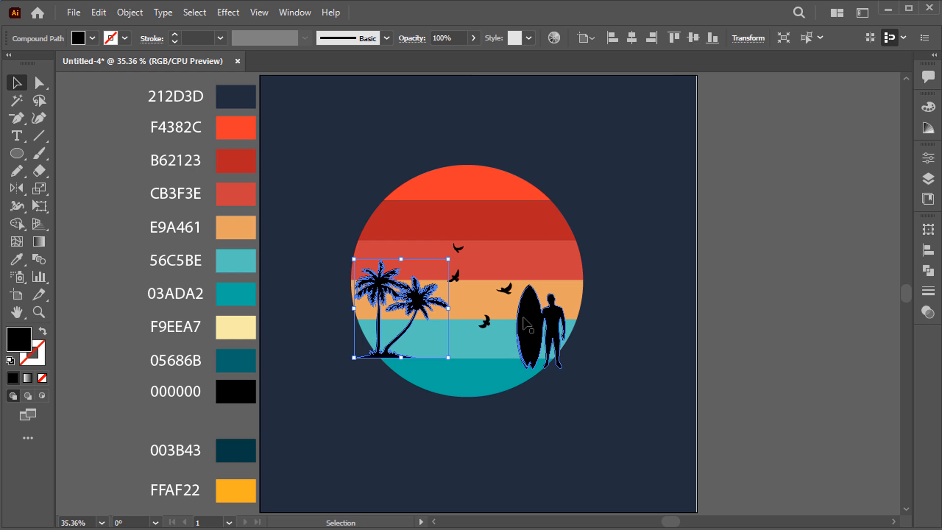
left_click_drag(527, 323, 450, 346)
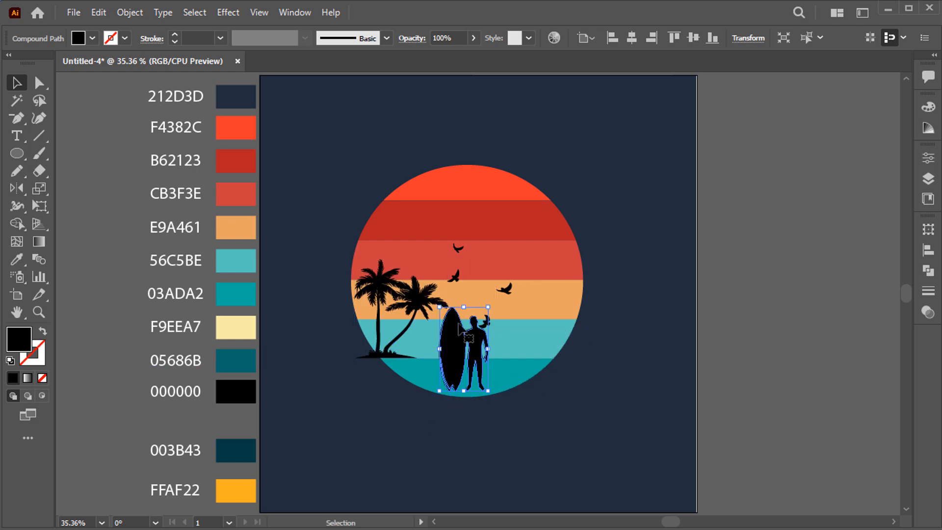
Step: Scale down the bird group and place it over the sun's upper half, then shift the surfer slightly right
left_click(455, 249)
left_click_drag(449, 242, 421, 210)
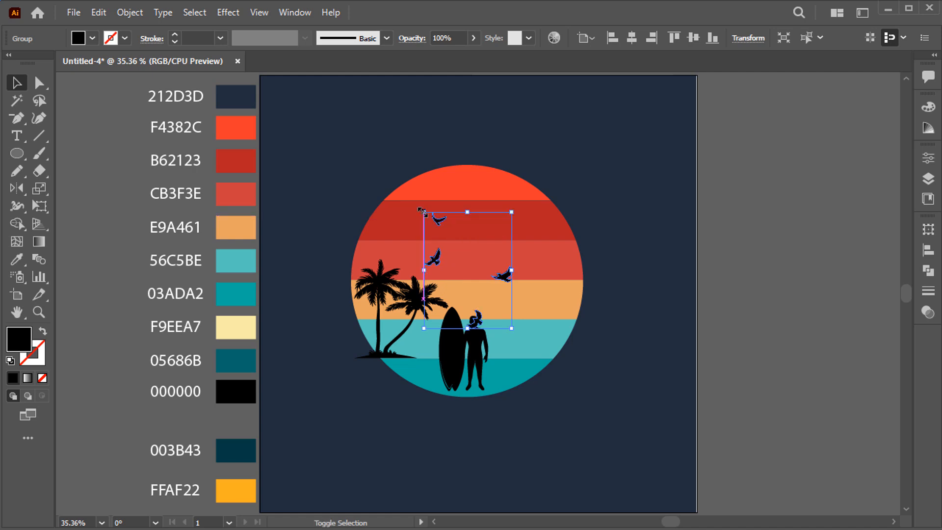
left_click_drag(501, 273, 497, 234)
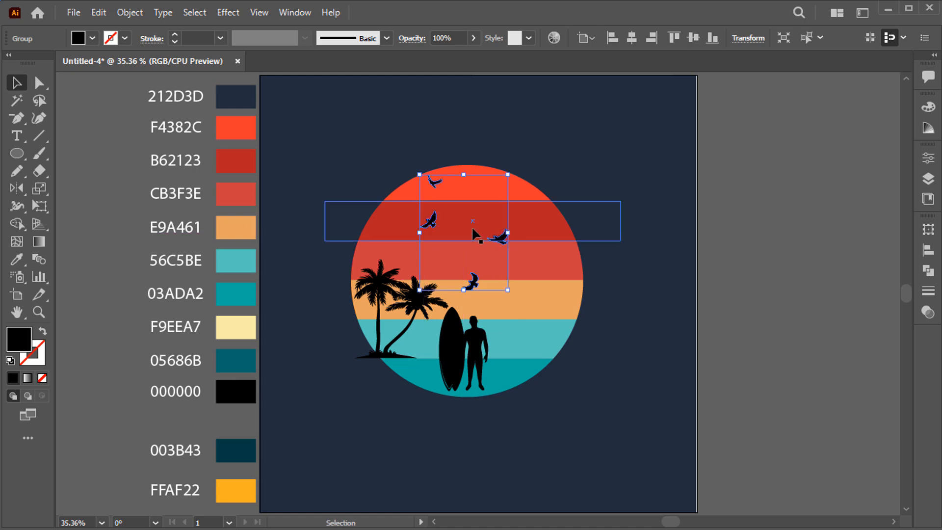
left_click_drag(419, 174, 426, 199)
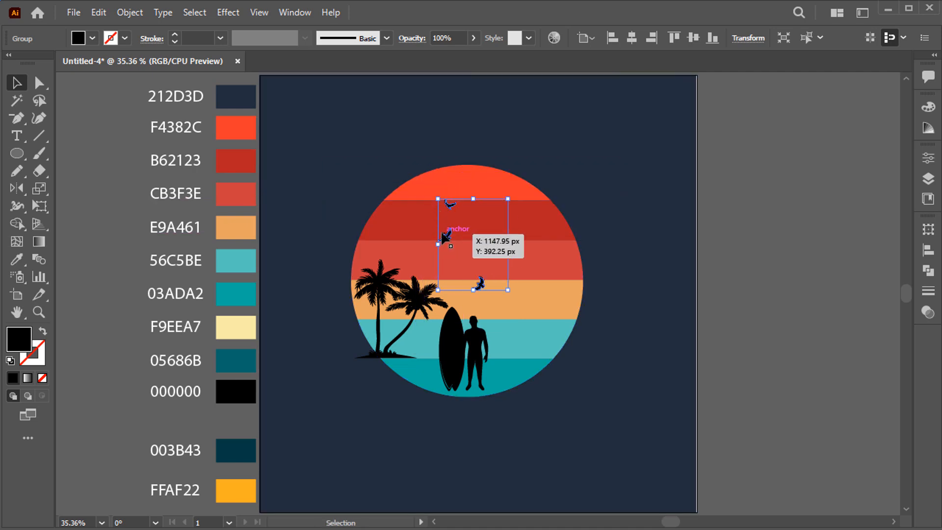
left_click_drag(445, 240, 436, 238)
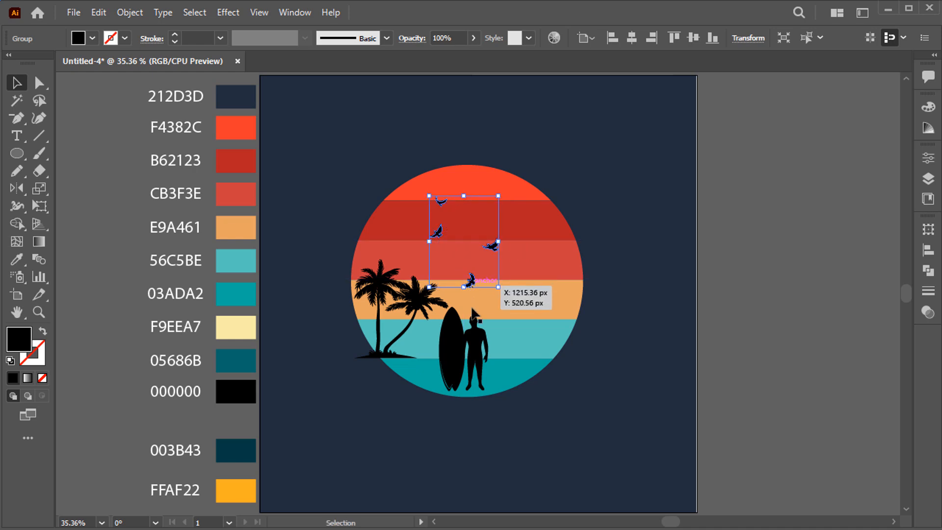
left_click_drag(461, 352, 470, 354)
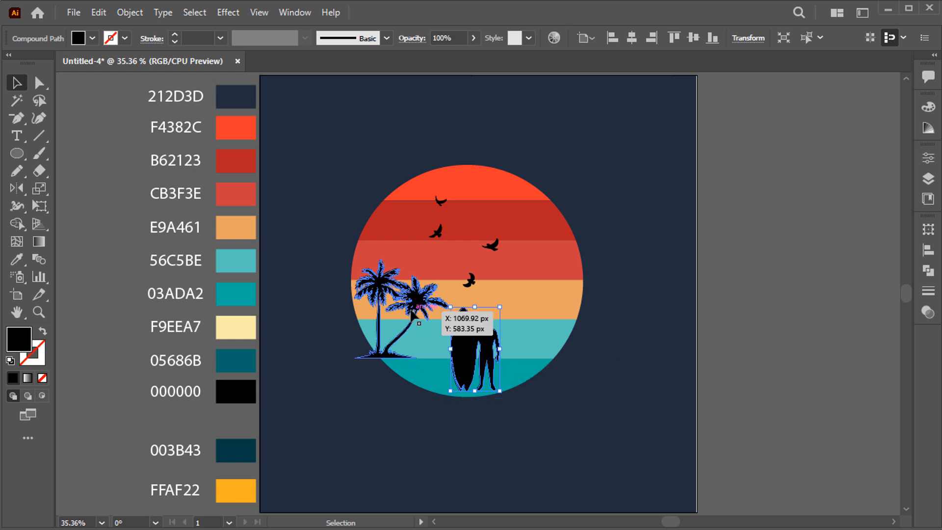
Step: Reflect a copy of the palms across a vertical axis through the sun's centre, onto its right side
left_click(407, 301)
left_click_drag(17, 188, 64, 204)
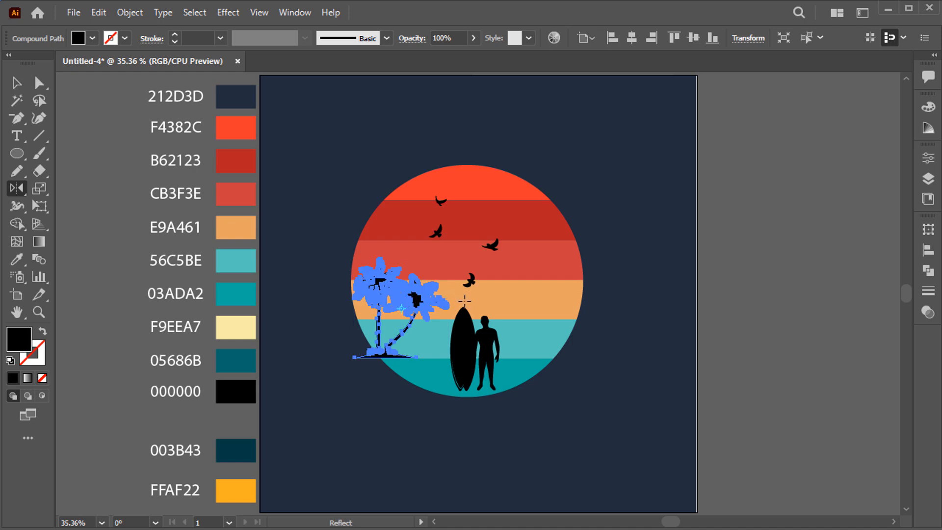
left_click(470, 304, "alt")
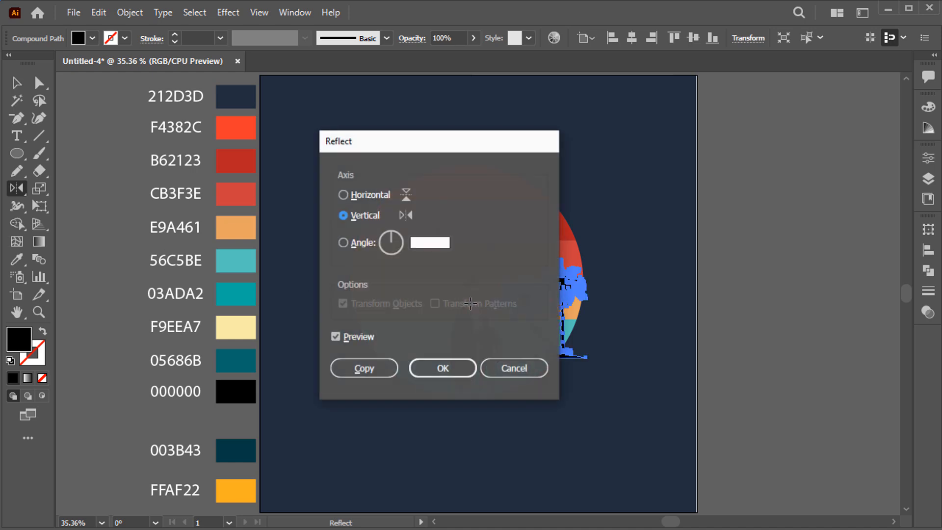
left_click(376, 368)
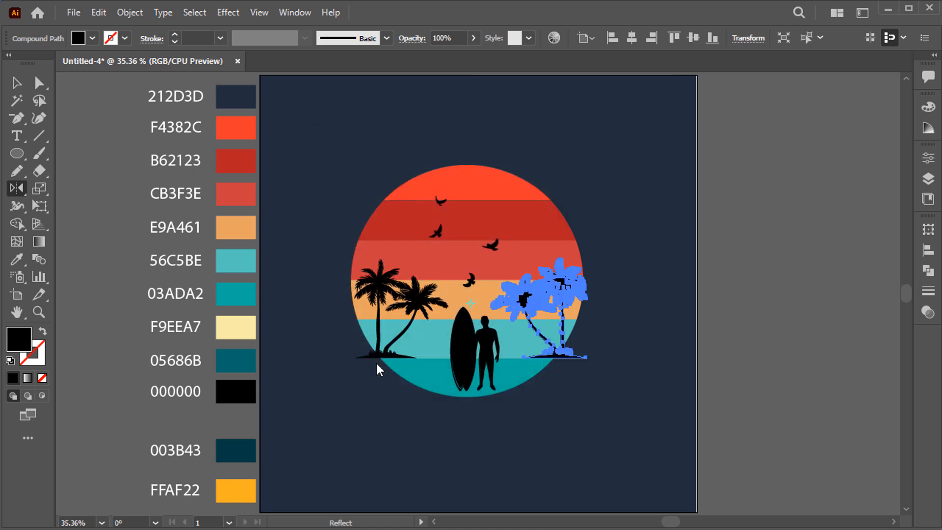
left_click(21, 88)
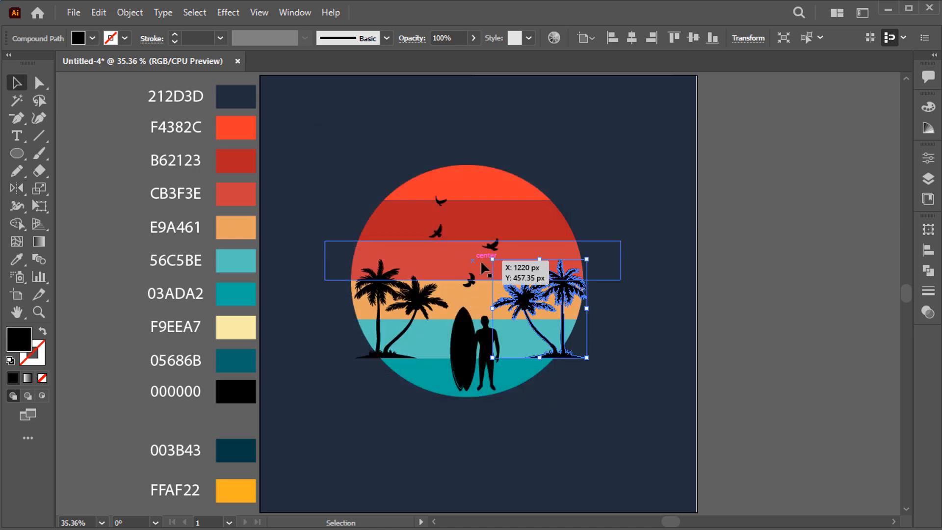
Step: Enlarge the mirrored palms so they extend past the sun's right edge, and shift the bird group left
left_click_drag(491, 257, 441, 206)
left_click_drag(557, 358, 568, 367)
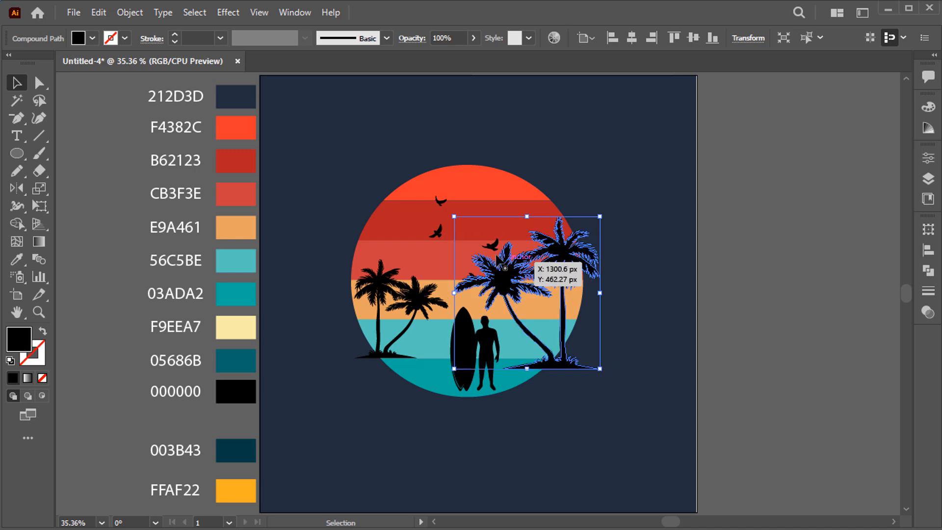
left_click_drag(494, 253, 475, 251)
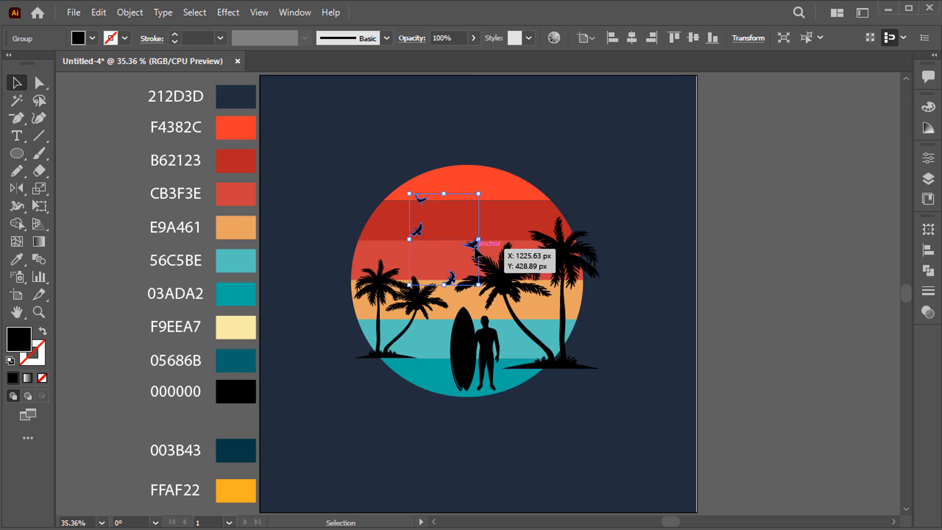
Step: Shrink the left palms slightly and nudge the larger right palms a little to the right and up
left_click(420, 299)
left_click_drag(443, 265, 438, 270)
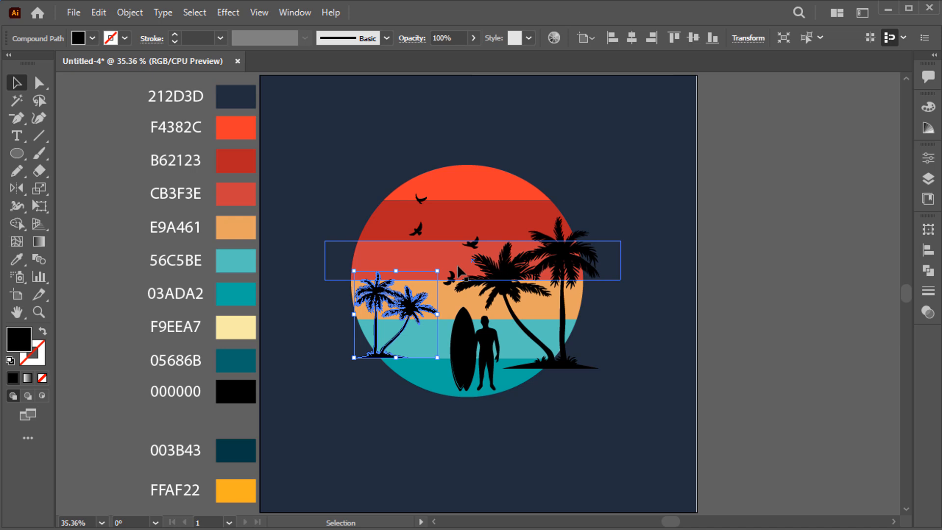
left_click(510, 267)
left_click_drag(509, 266, 513, 270)
left_click(668, 269)
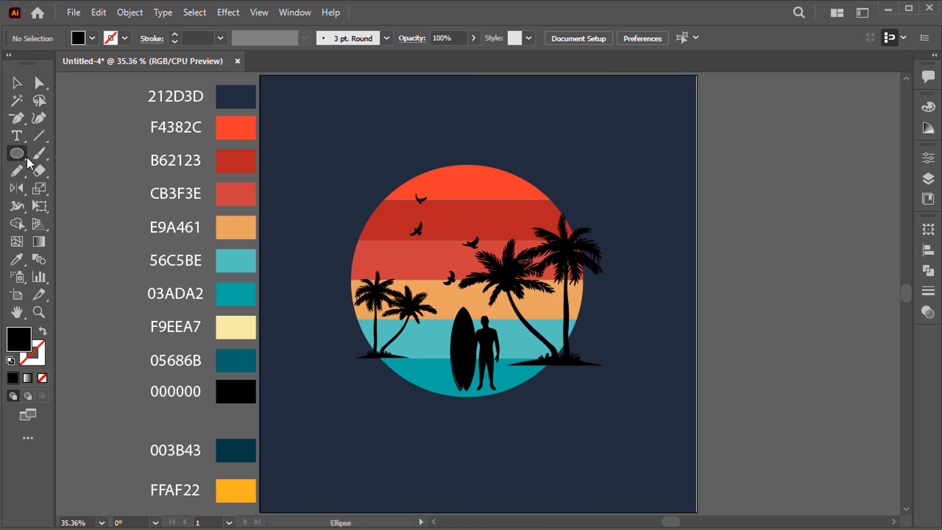
Step: Draw a small circle above the right palms and fill it with the F9EEA7 swatch colour
left_click_drag(491, 220, 534, 242)
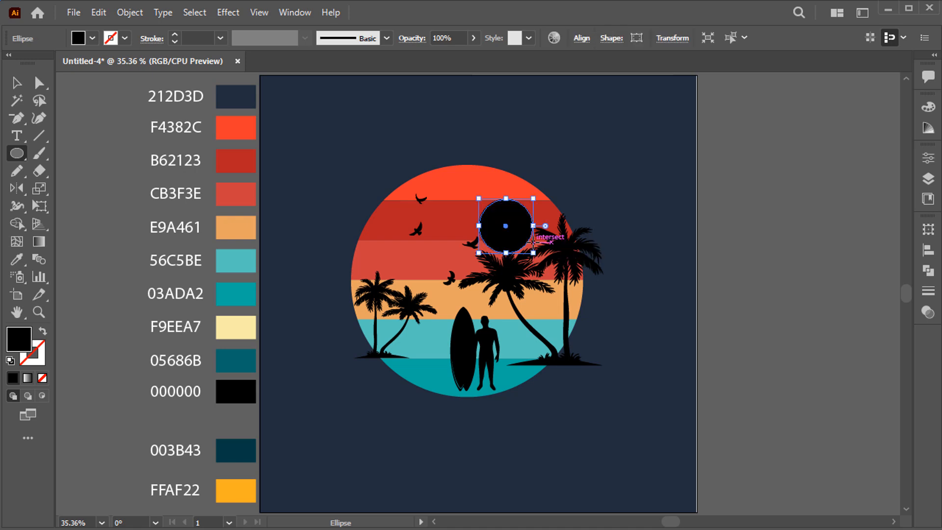
left_click(18, 262)
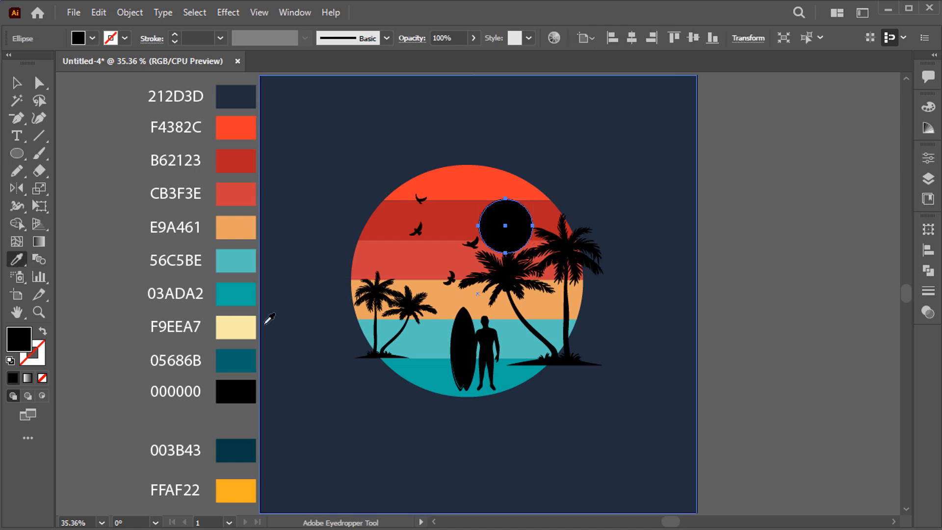
left_click(250, 321)
Step: Recolour the bird group and the surfer with his board in the same F9EEA7 cream as the small circle
left_click(417, 229, "ctrl")
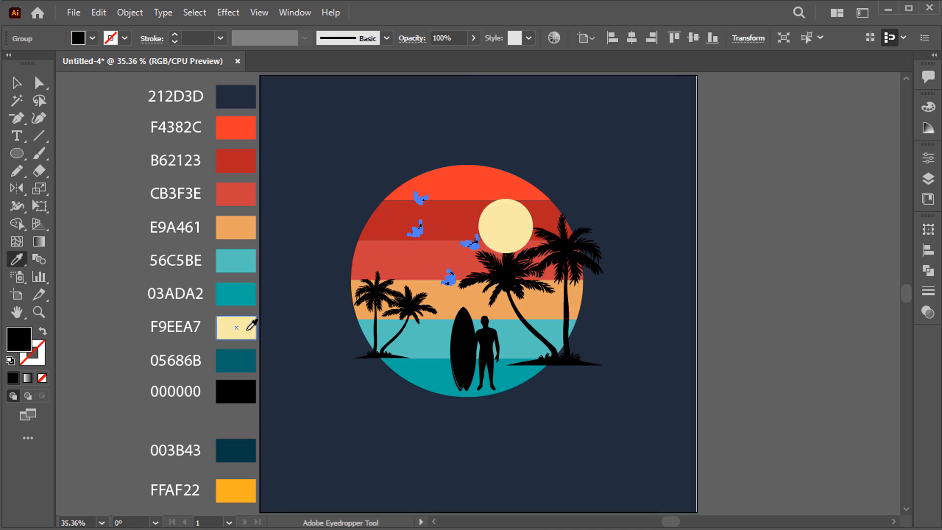
left_click(245, 326)
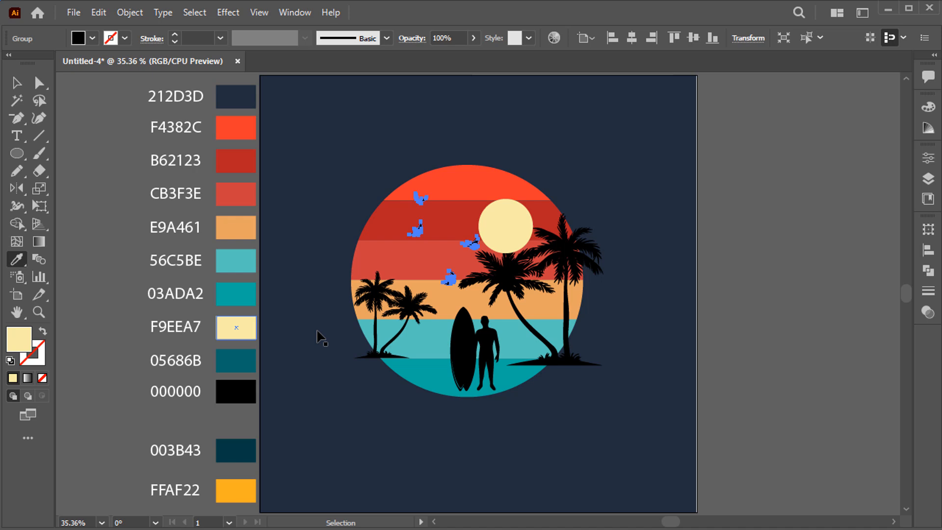
left_click(473, 375, "ctrl")
left_click(510, 238)
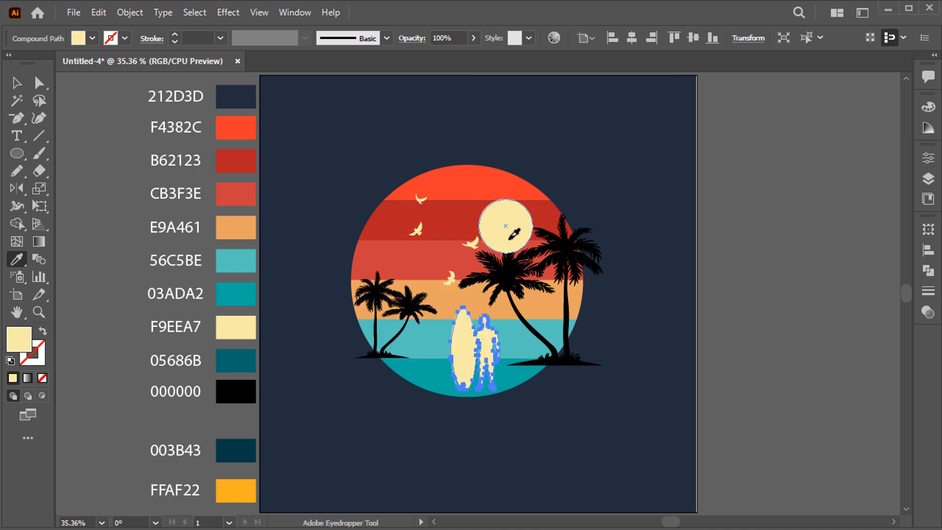
key("v")
left_click(759, 383)
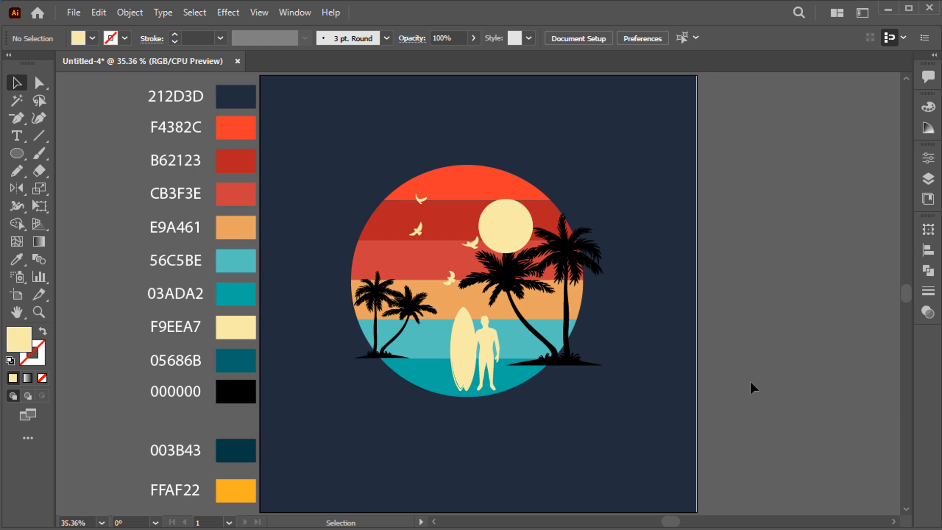
Step: Bring the right palms to the front so they overlap the cream circle
left_click(561, 245)
right_click(561, 246)
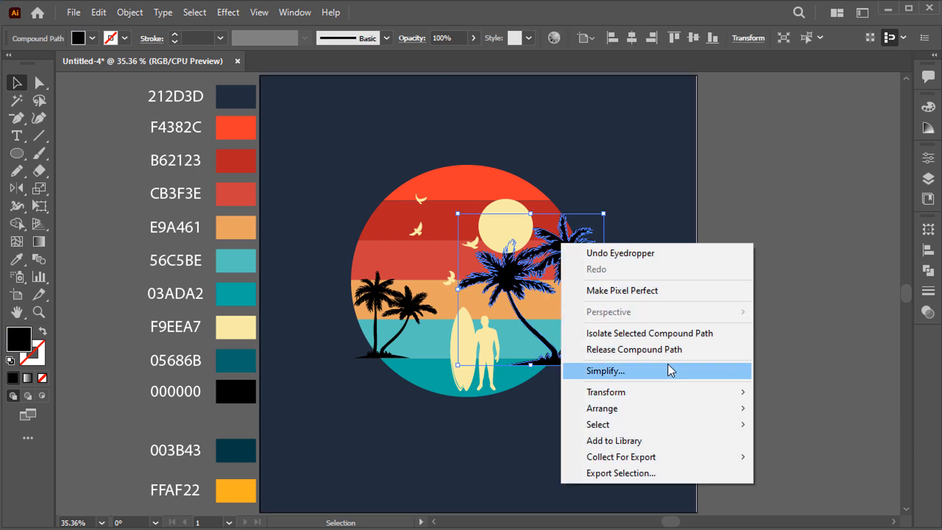
mouse_move(687, 414)
left_click(548, 414)
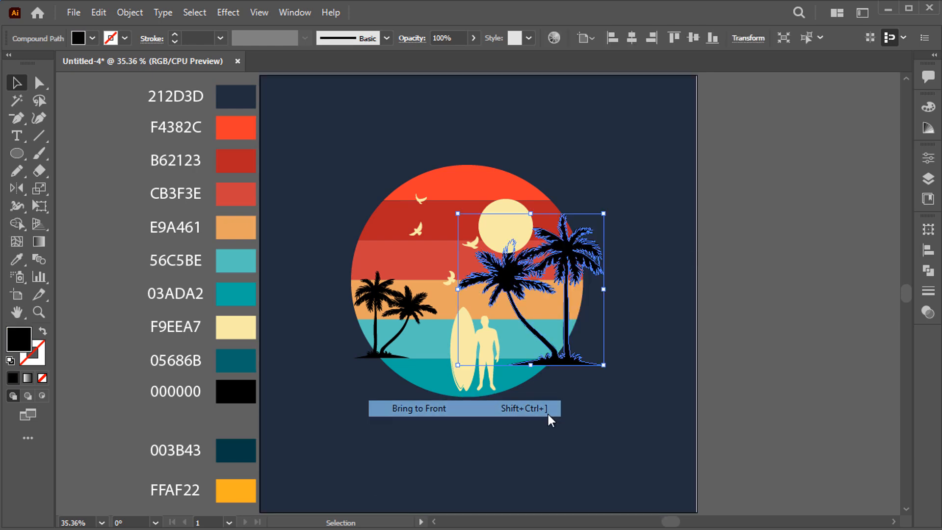
left_click(763, 316)
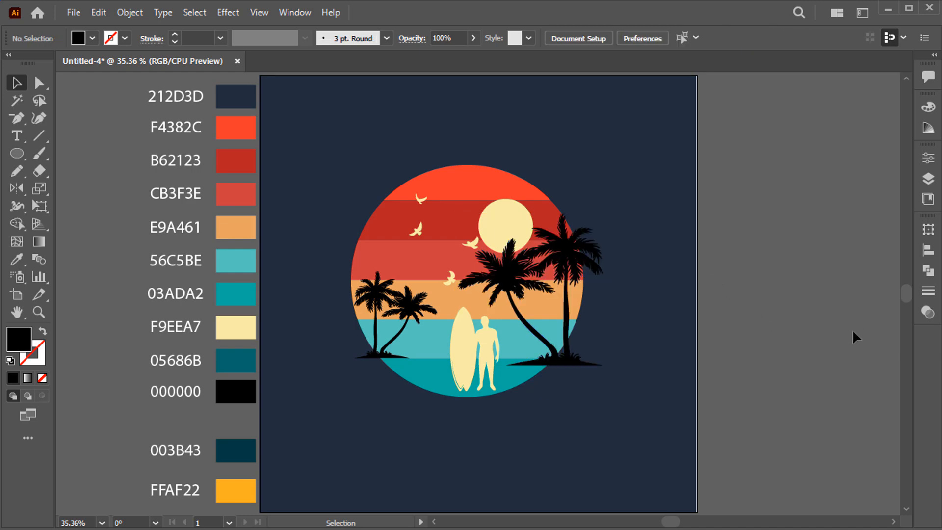
Step: Lower the left palms so their ground overlaps the bottom teal stripe, and enlarge them slightly
scroll(590, 386, "up", 2)
scroll(370, 355, "up", 1)
scroll(238, 323, "left", 1)
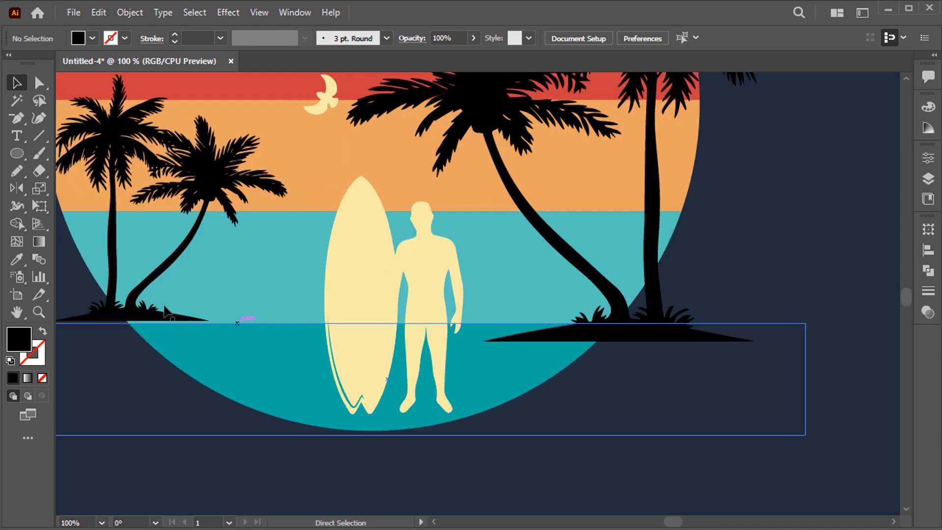
left_click_drag(164, 307, 157, 335)
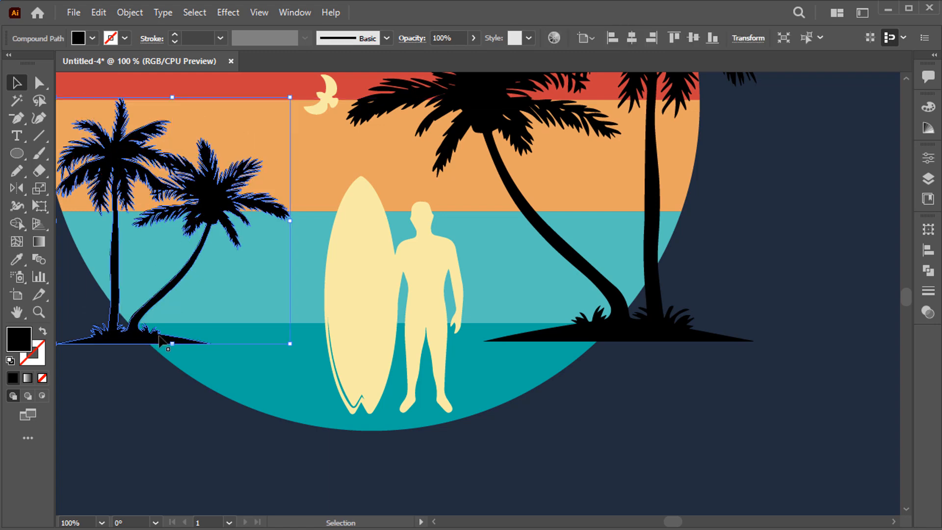
scroll(293, 379, "left", 4)
scroll(297, 377, "up", 4)
left_click_drag(361, 168, 374, 153)
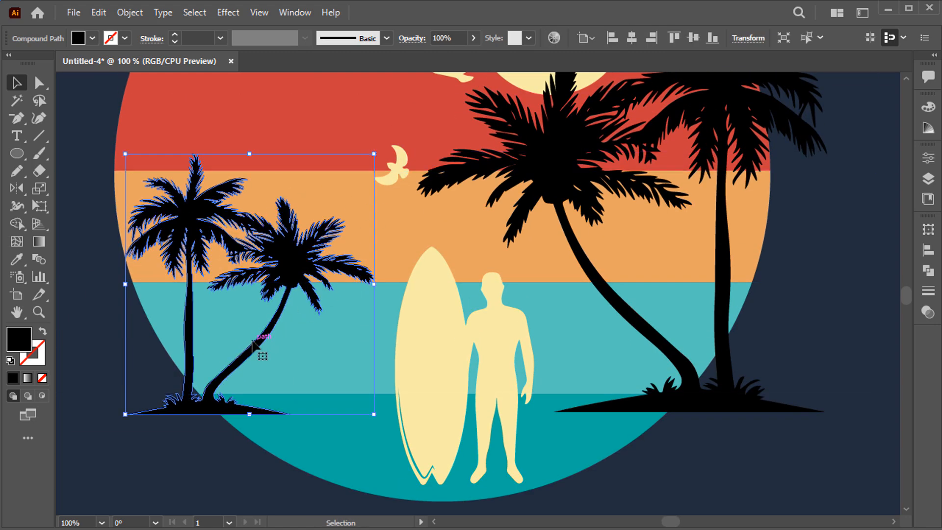
scroll(261, 346, "down", 2)
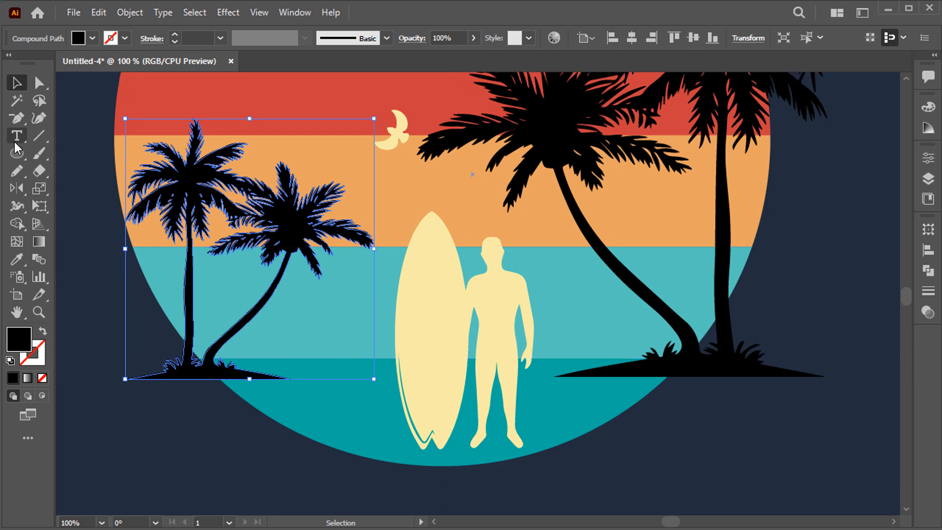
Step: Draw a closed freehand shape with the Pencil, its wavy upper edge linking both palm grounds and its outline enclosing the sun's bottom
left_click(16, 170)
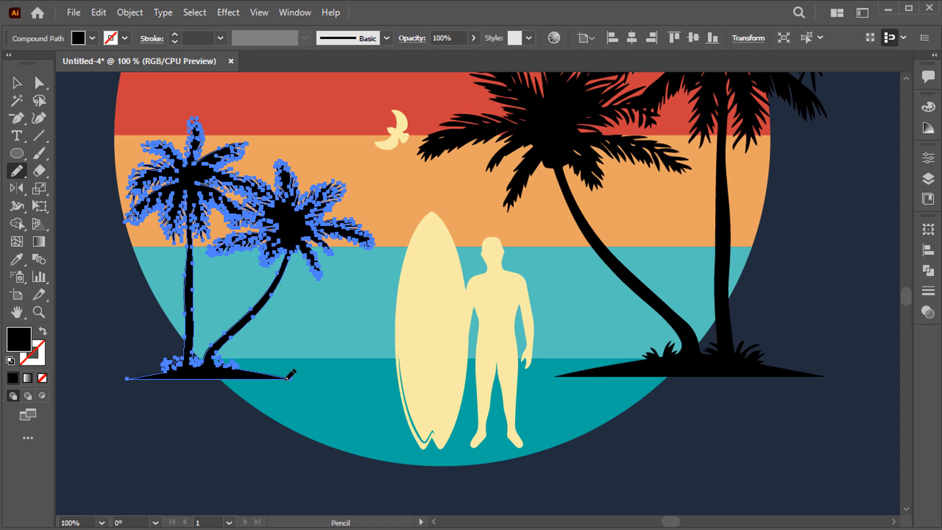
left_click(263, 398, "ctrl")
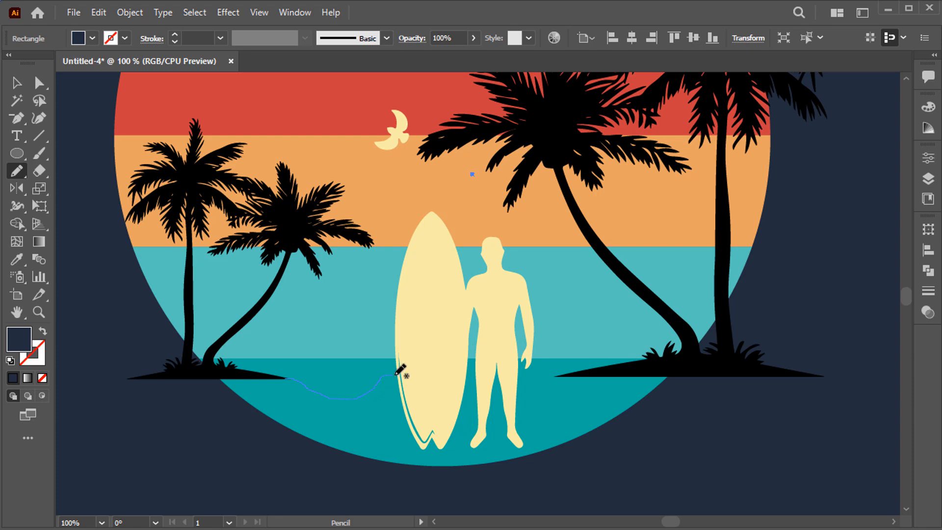
mouse_move(412, 376)
left_mouse_down()
mouse_move(469, 361)
mouse_move(502, 362)
left_mouse_up()
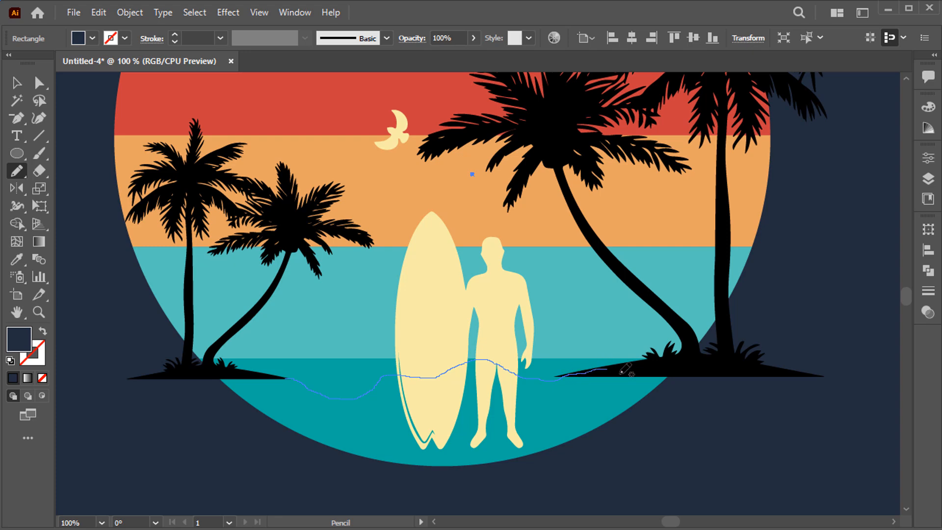
mouse_move(620, 373)
left_mouse_down()
mouse_move(502, 509)
mouse_move(394, 483)
mouse_move(314, 450)
left_mouse_up()
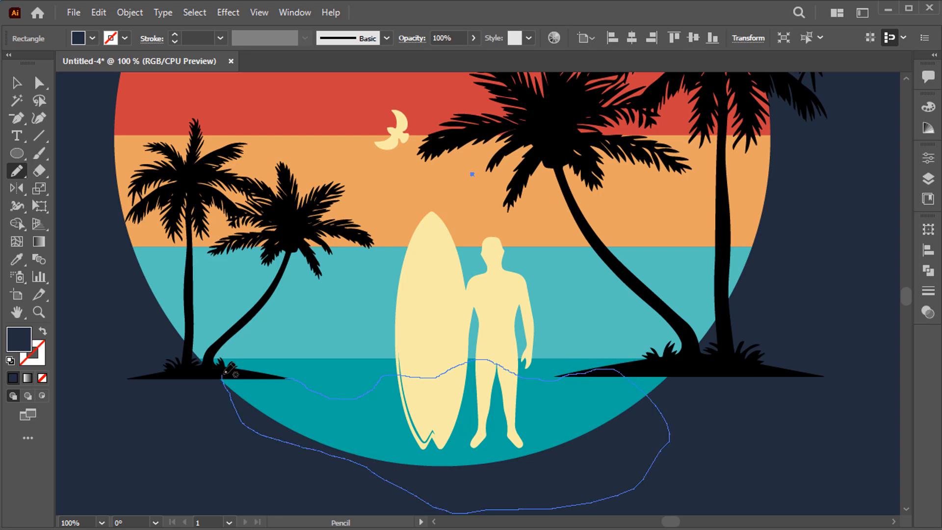
left_click_drag(296, 382, 278, 380)
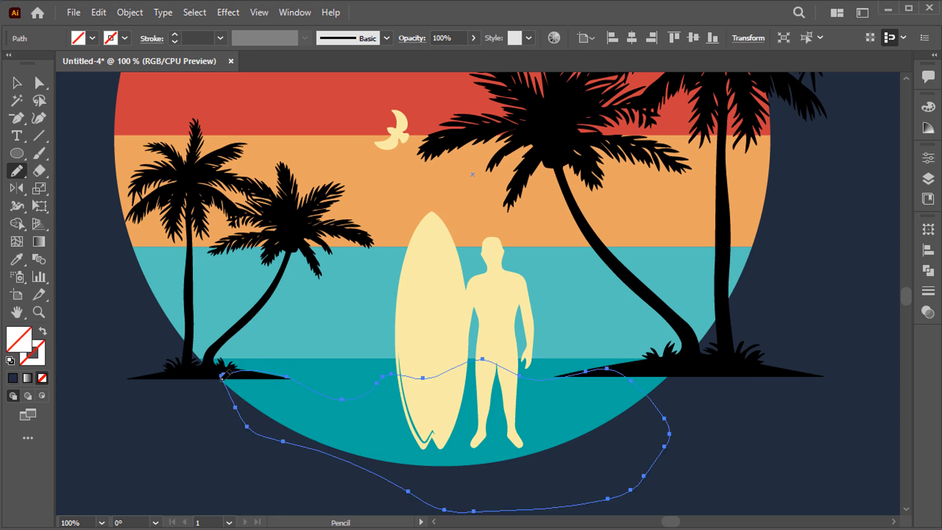
Step: Fill the wavy ground shape with the palms' black and bring the surfer with his board in front of it
key("i")
left_click(200, 364)
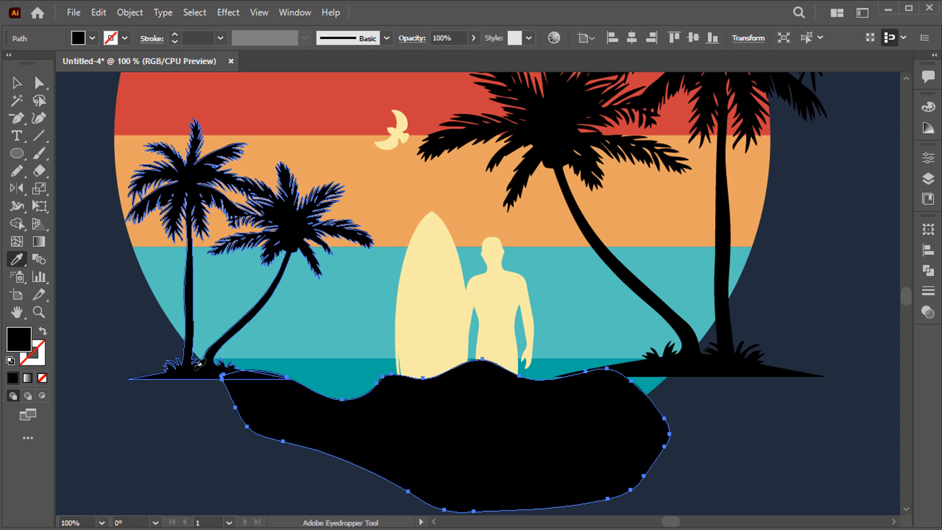
key("v")
left_click(421, 311)
right_click(419, 301)
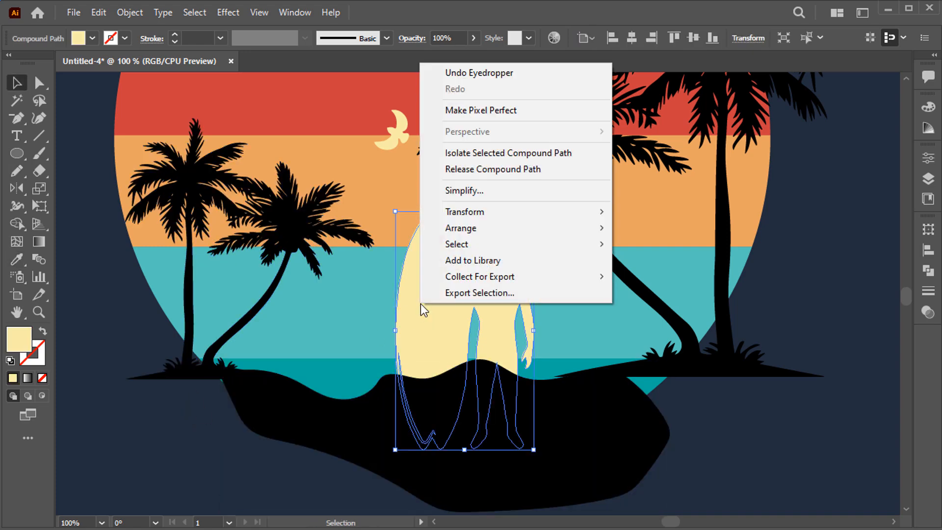
mouse_move(547, 232)
left_click(643, 229)
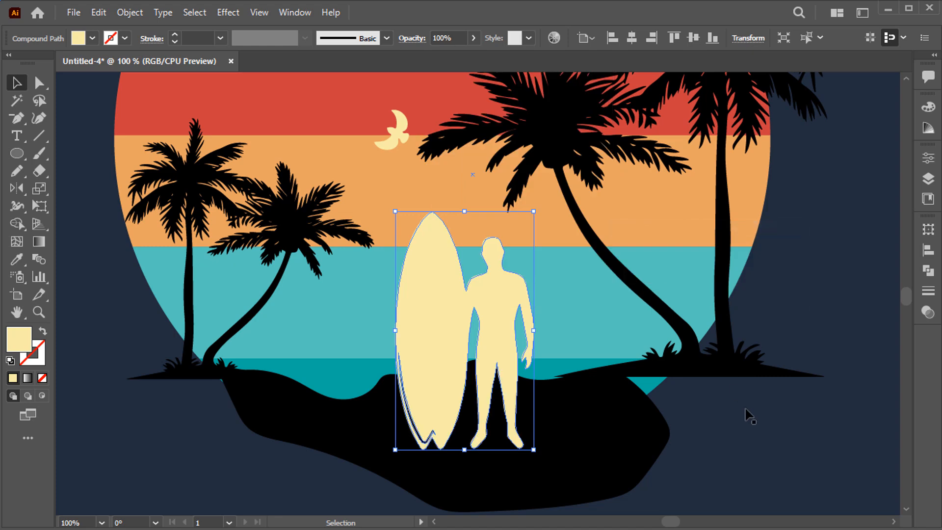
Step: Reshape the ground shape's upper right edge outward to cover the teal gap beneath the right palms' base
left_click(603, 416)
key("a")
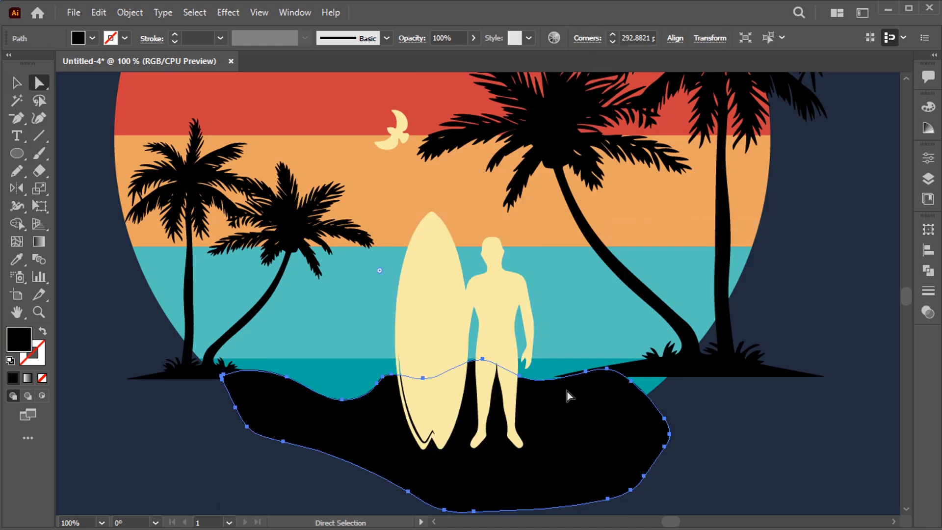
scroll(559, 383, "up", 3)
left_click_drag(639, 357, 606, 362)
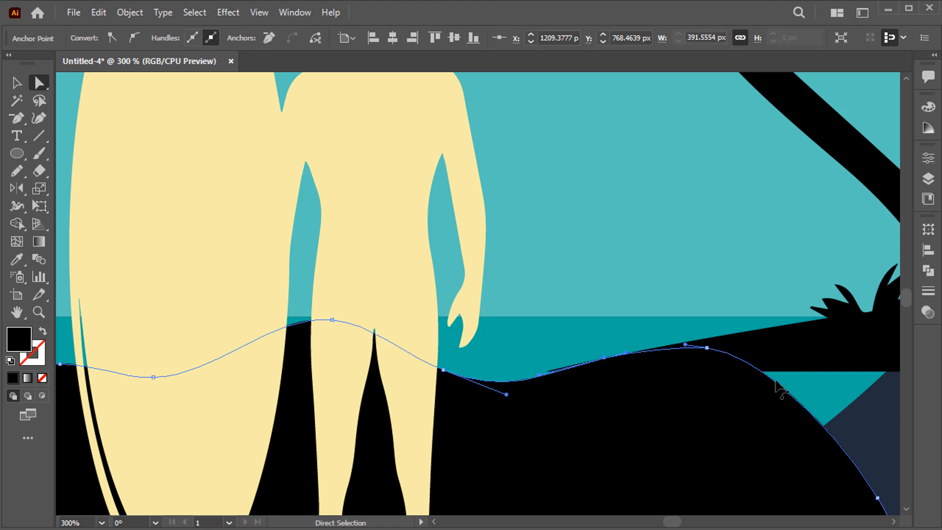
scroll(765, 386, "down", 3)
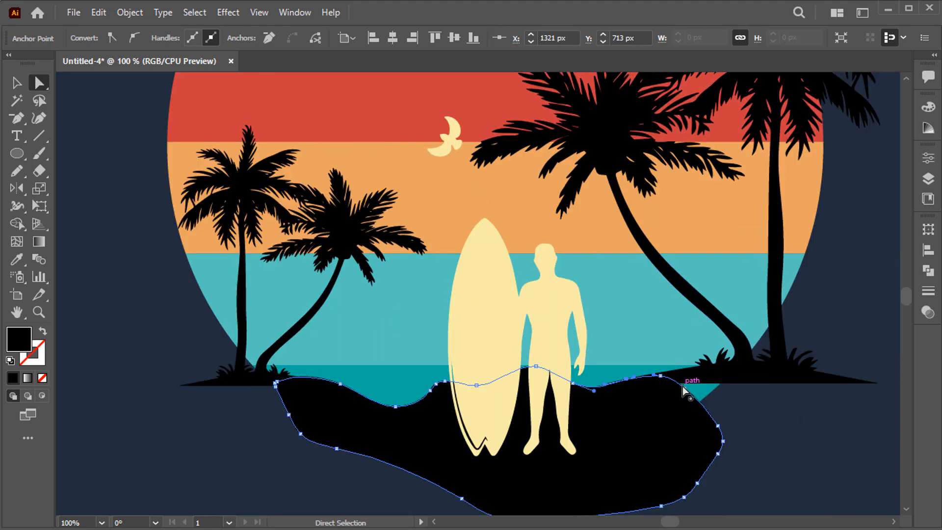
left_click_drag(683, 388, 730, 385)
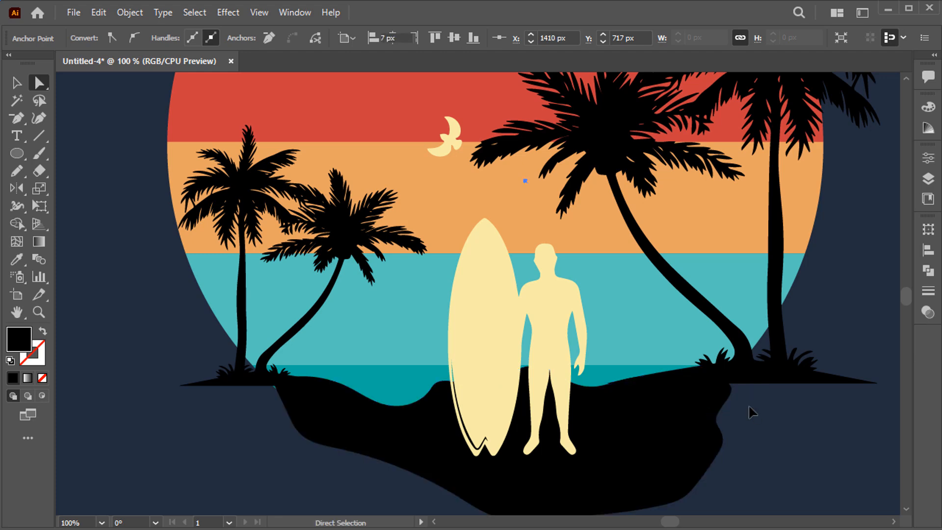
left_click(748, 404)
key("v")
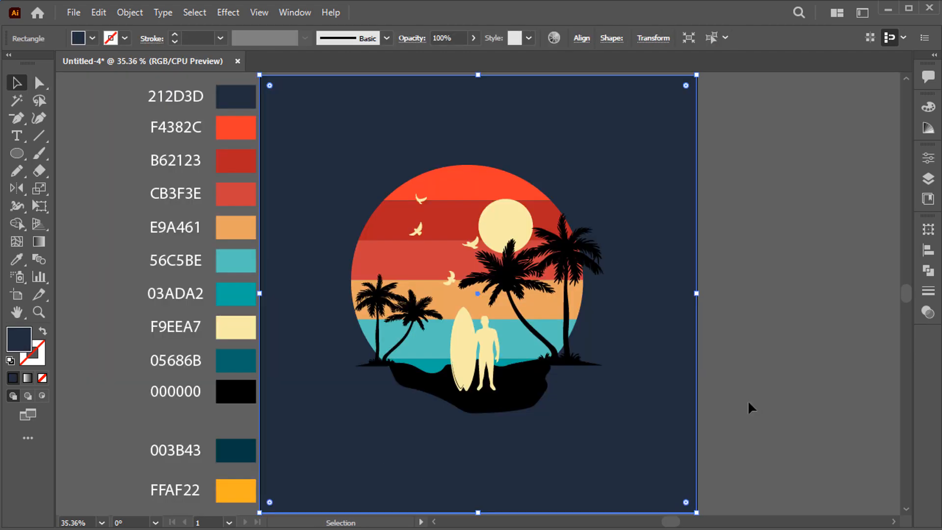
left_click(773, 384)
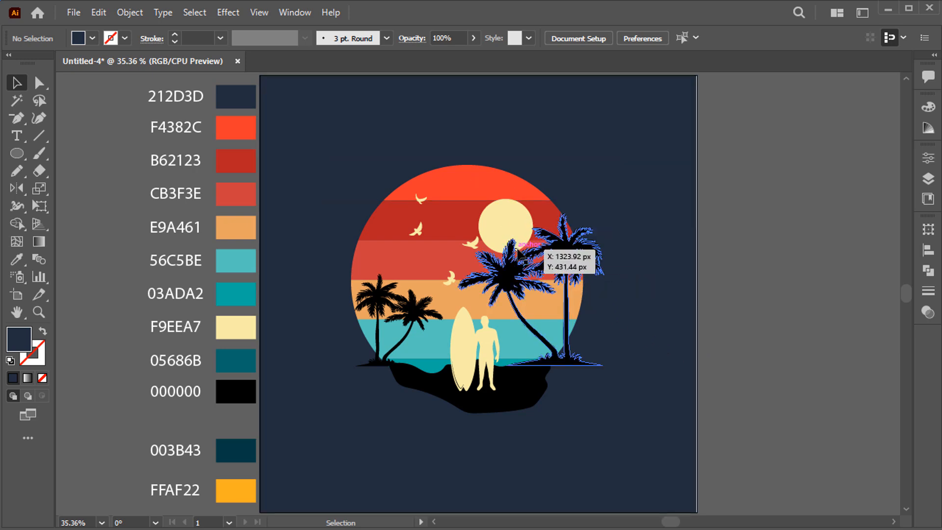
Step: Group the cream circle, both palm pairs, the surfer with his board, the birds and the ground shape
left_click(508, 278)
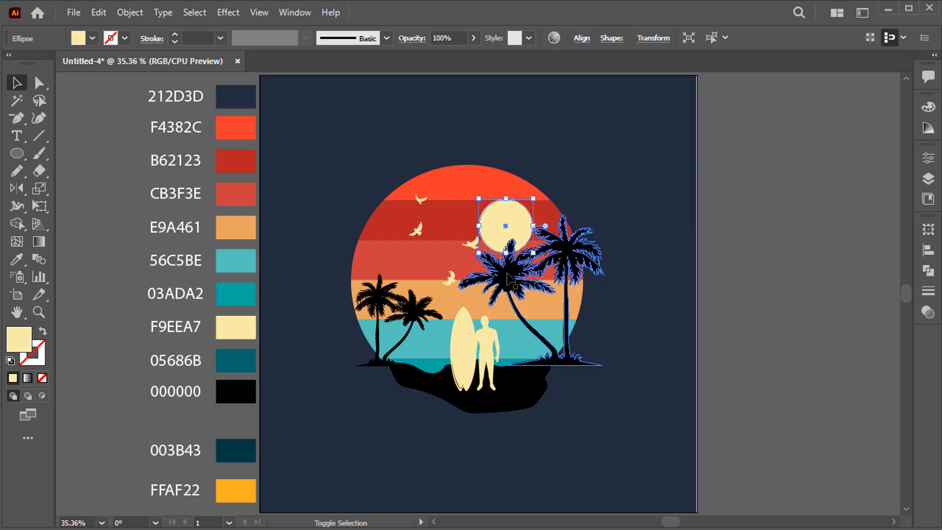
left_click(472, 326, "shift")
left_click(419, 319, "shift")
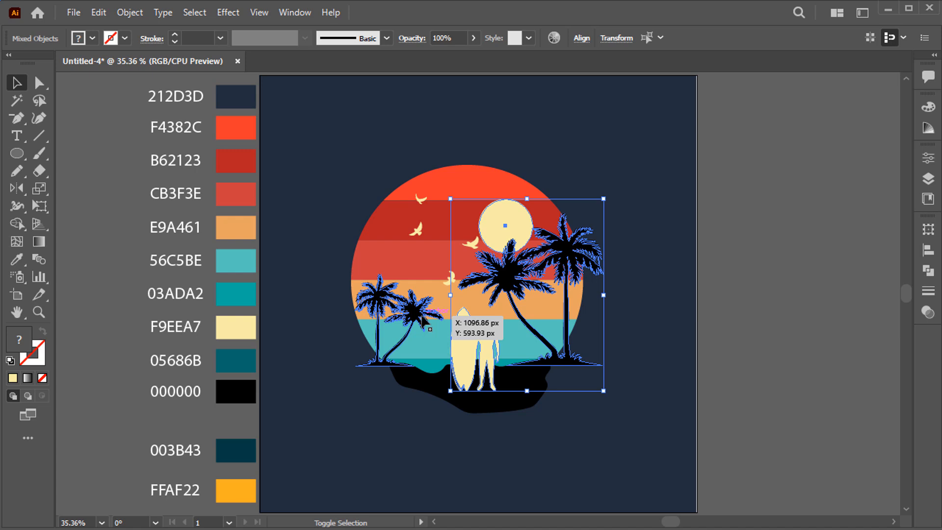
left_click(418, 229, "shift")
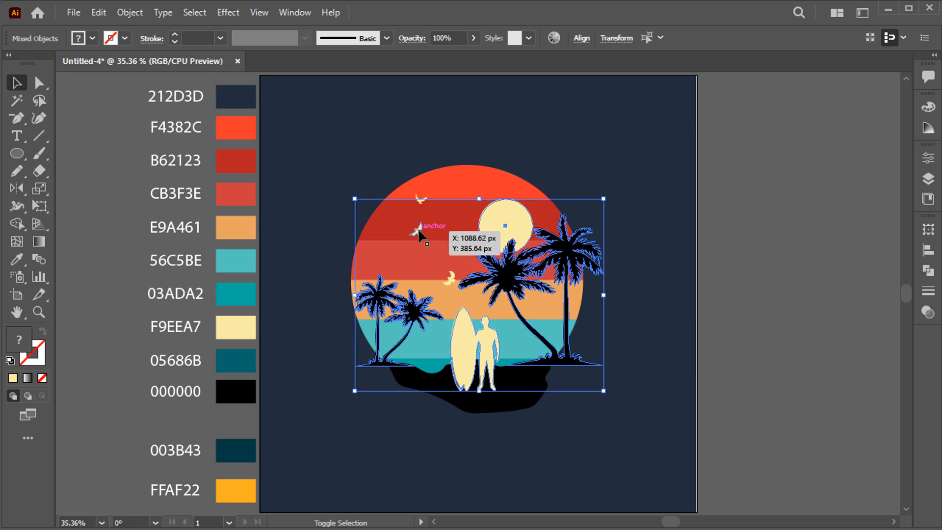
left_click(467, 406, "shift")
right_click(467, 403)
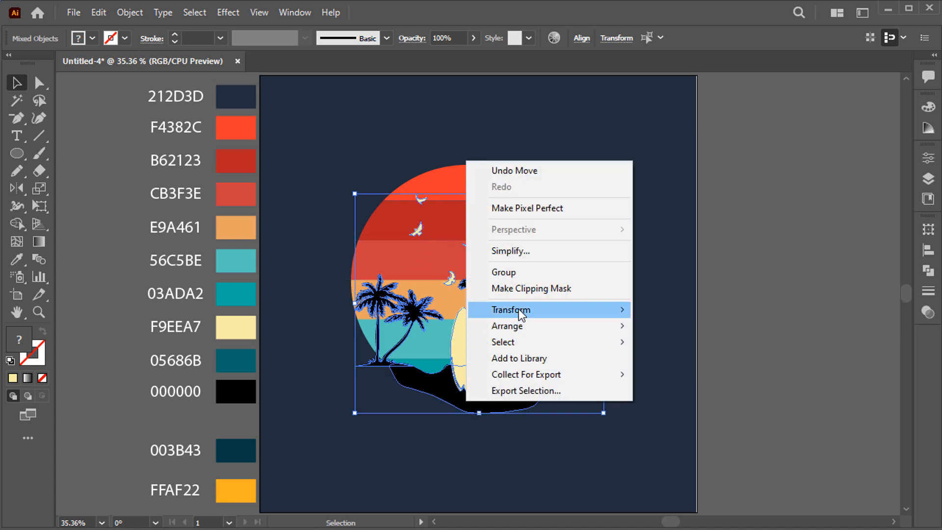
left_click(533, 277)
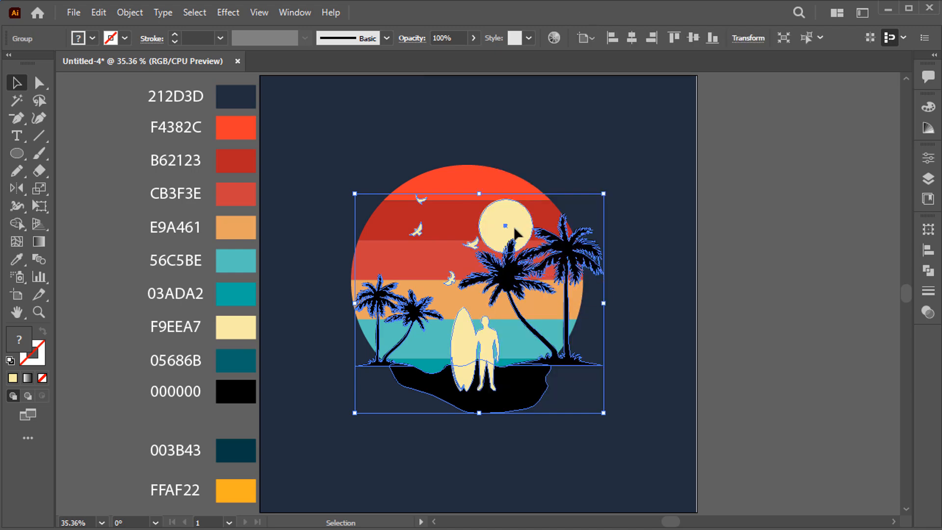
Step: Cut the grouped scenery and paste it in place inside the striped sun's clip group so the circle crops it
left_click(99, 12)
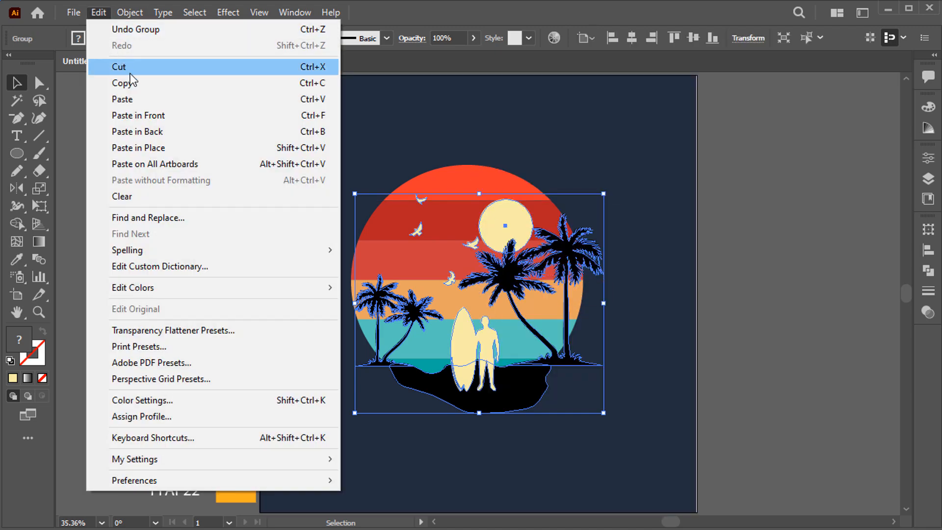
left_click(116, 66)
left_click(436, 287)
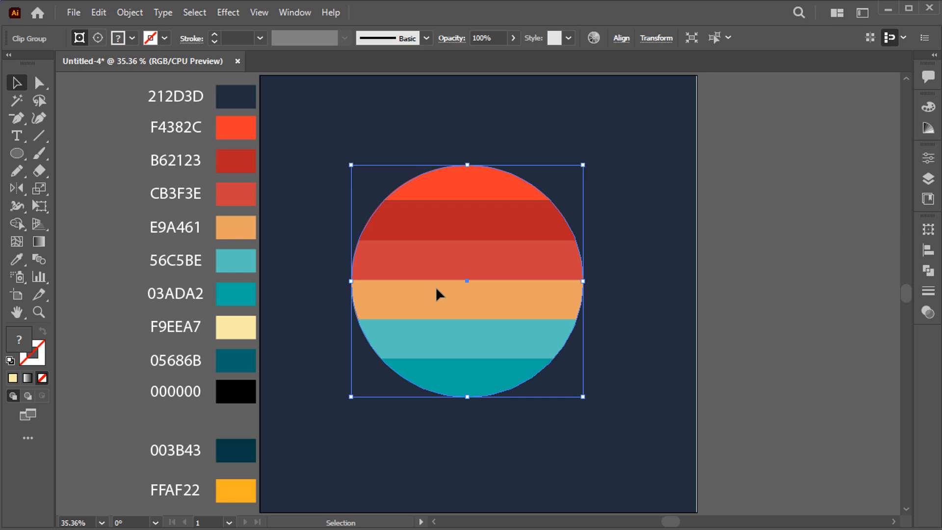
right_click(540, 284)
left_click(596, 136)
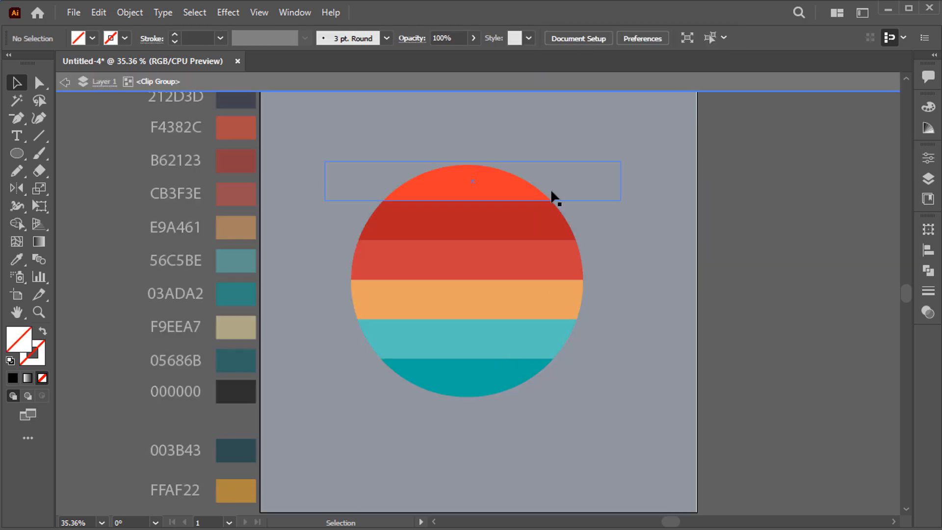
left_click(98, 13)
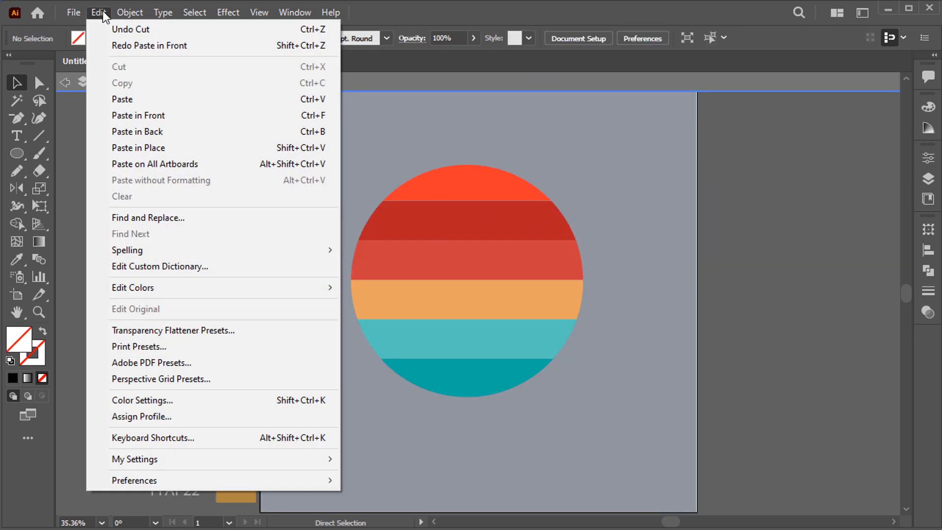
left_click(169, 148)
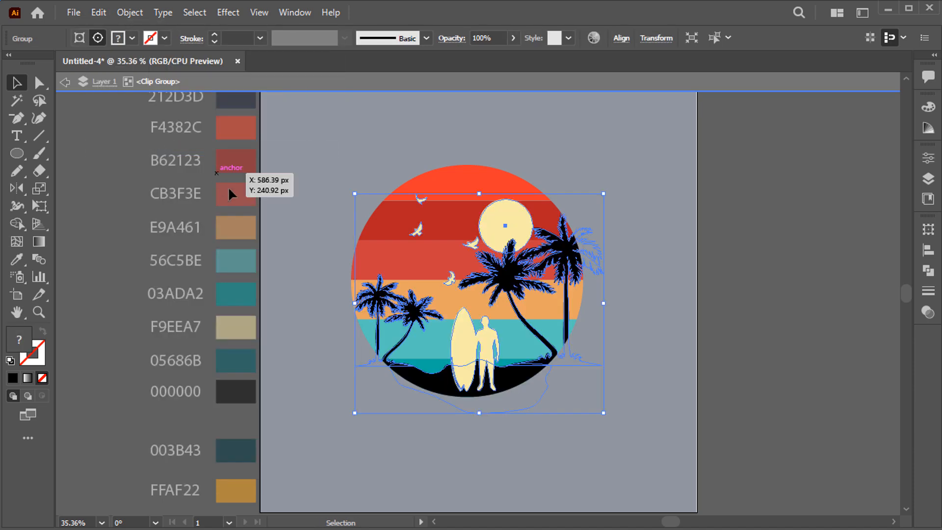
left_click(88, 164)
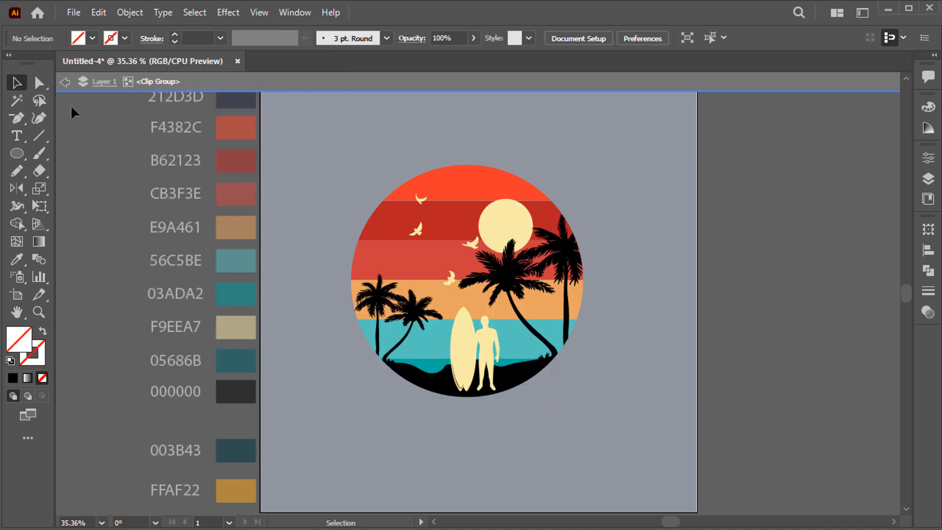
left_click(67, 82)
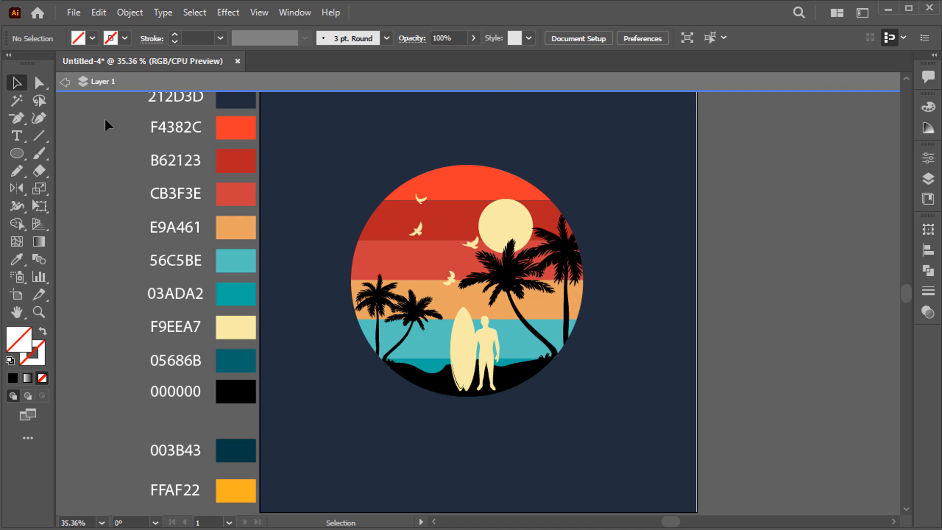
Step: Draw an unfilled circle around the striped sun, slightly larger than it, with an F9EEA7 cream stroke
left_click(17, 153)
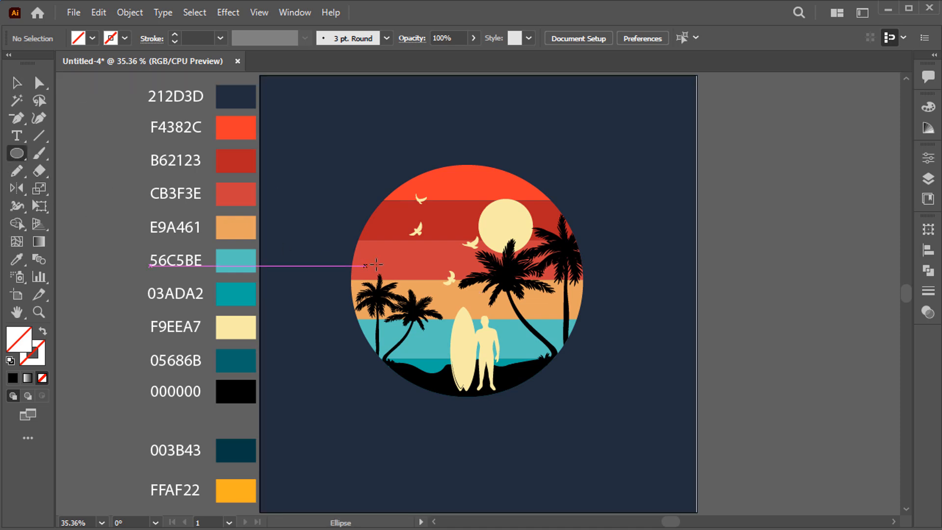
left_click_drag(463, 275, 604, 385)
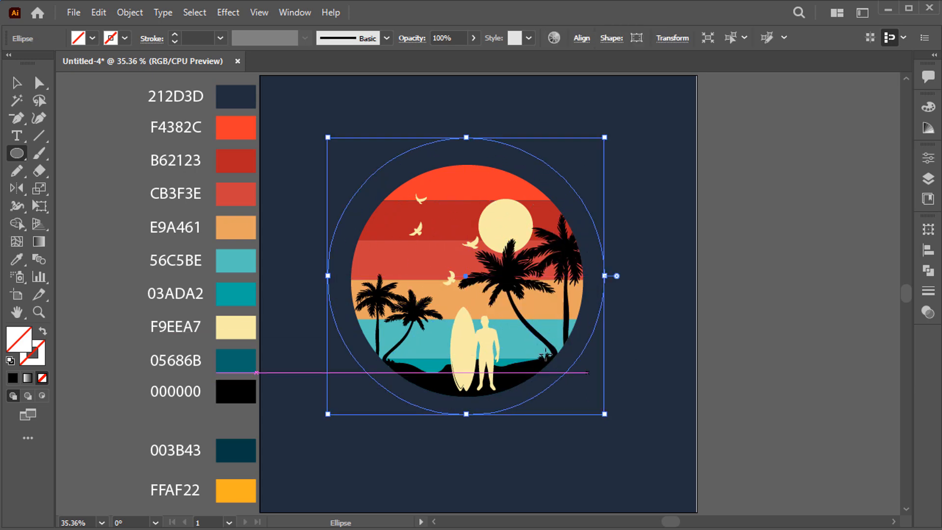
left_click(17, 259)
key("F6")
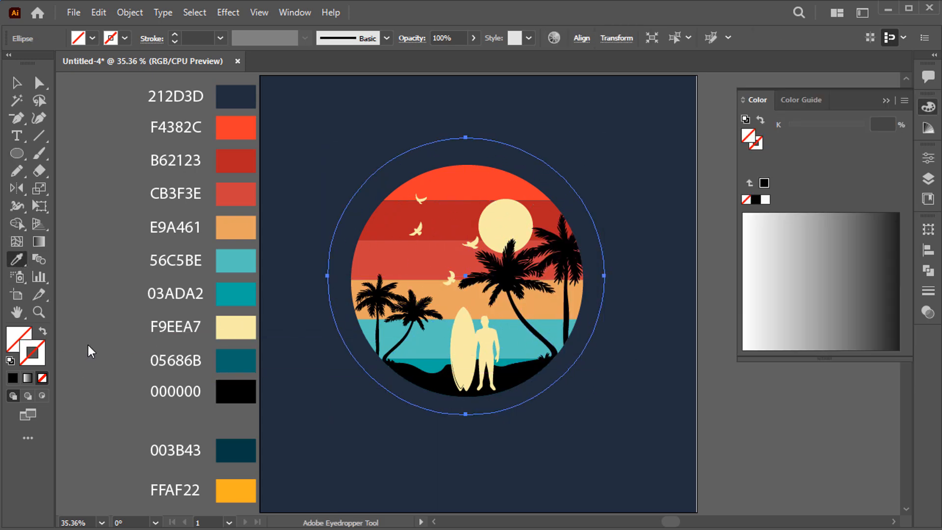
left_click(229, 328, "shift")
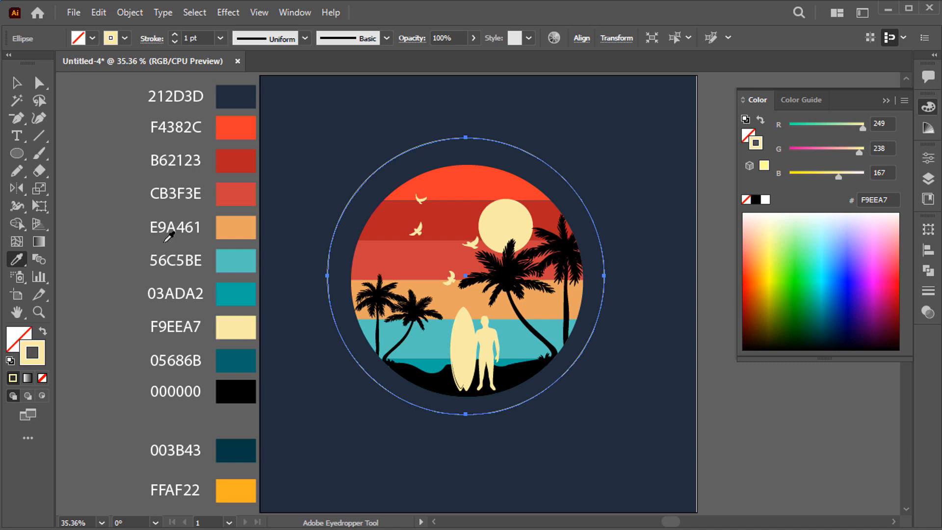
Step: Turn the outer circle's stroke into a dashed line with 12 pt dashes and a 7 pt weight
left_click(154, 39)
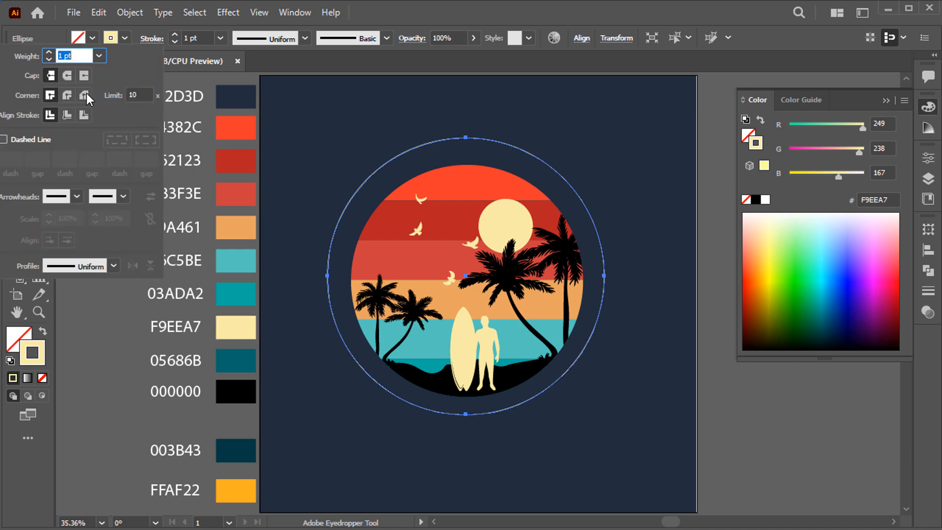
left_click(34, 139)
left_click(48, 51)
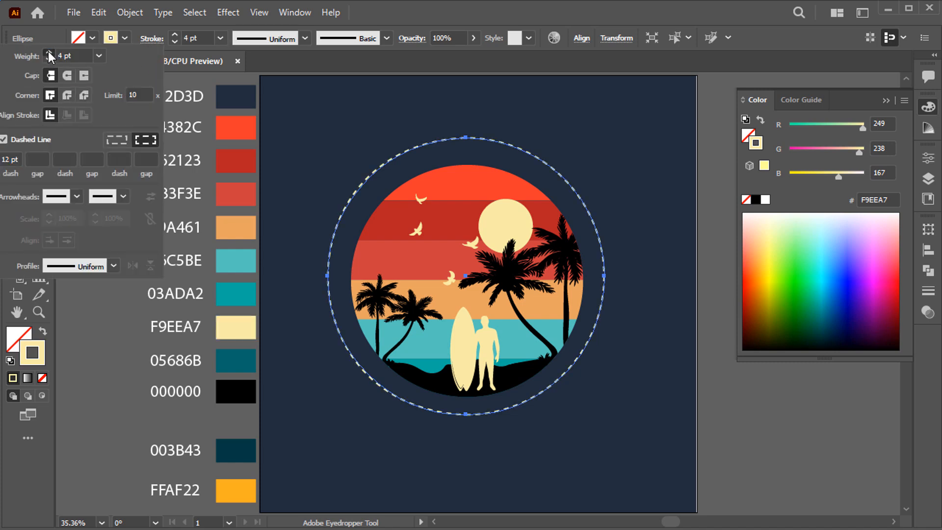
left_click(98, 294)
Step: Shrink the dashed ring slightly and align it with the striped sun's centre horizontally and vertically
key("v")
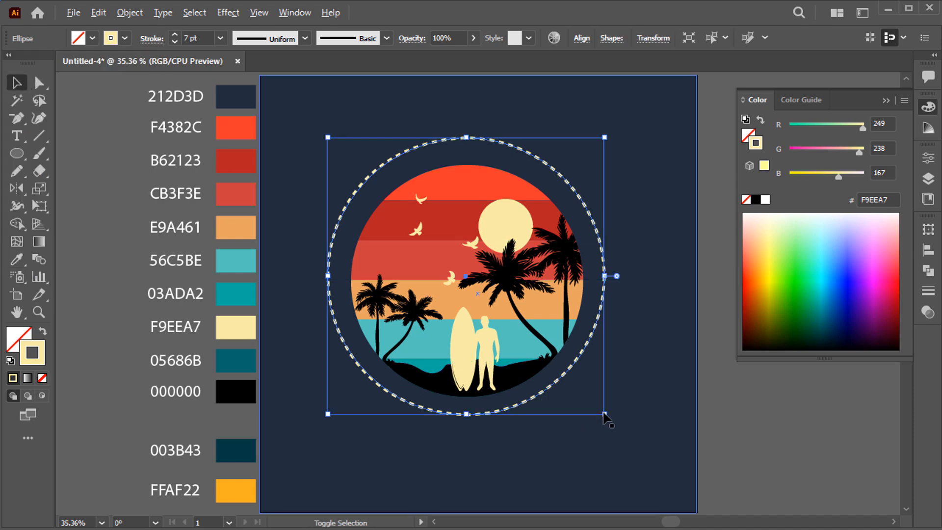
left_click_drag(607, 414, 594, 403)
left_click(471, 206, "shift")
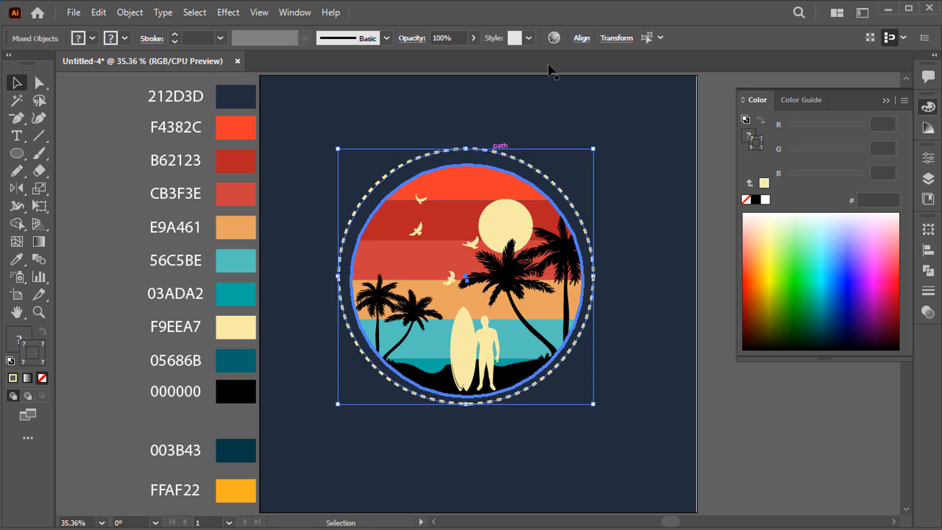
left_click(581, 39)
left_click(453, 79)
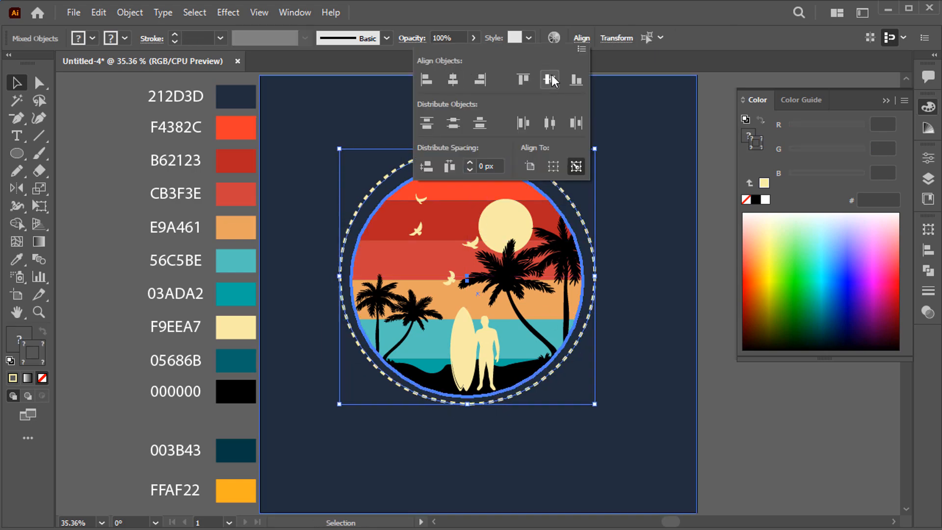
left_click(550, 80)
left_click(719, 386)
left_click(687, 403)
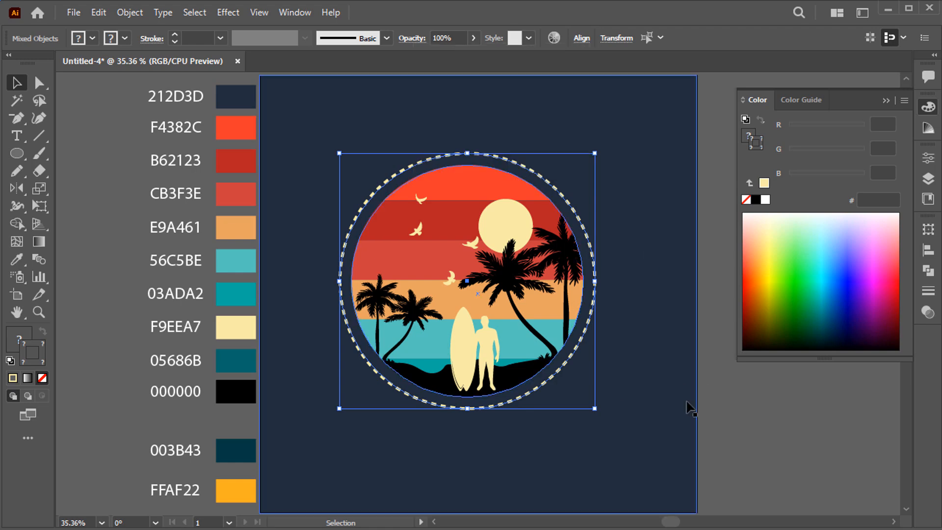
Step: Scale the dashed ring down further about its centre, leaving only a narrow gap around the sun
left_click(577, 352)
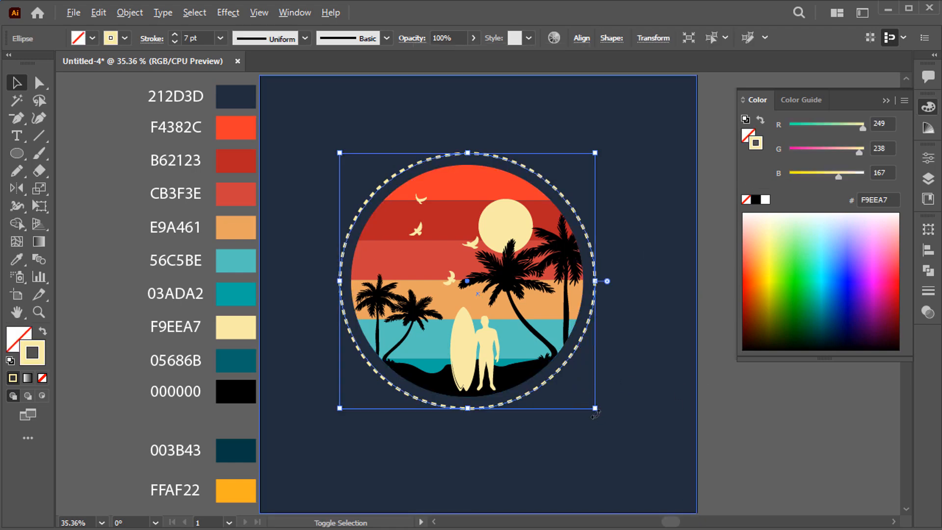
left_click_drag(595, 414, 592, 407)
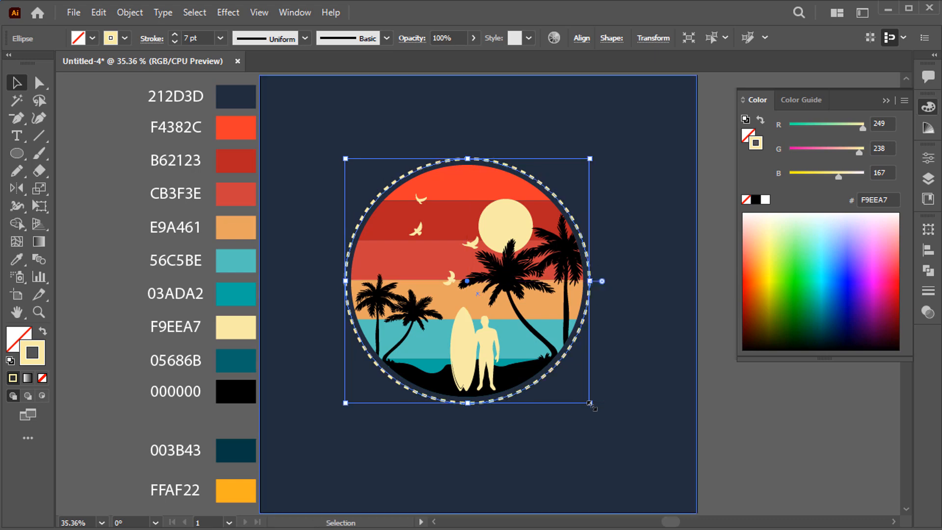
left_click(744, 441)
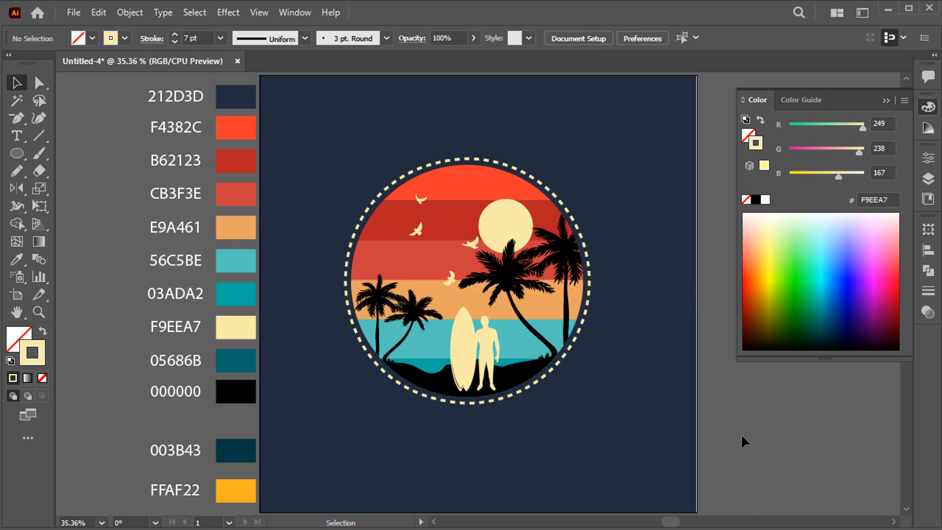
Step: Increase the dash length of the cream dashed ring's stroke to 19 pt
left_click(564, 359)
left_click(152, 38)
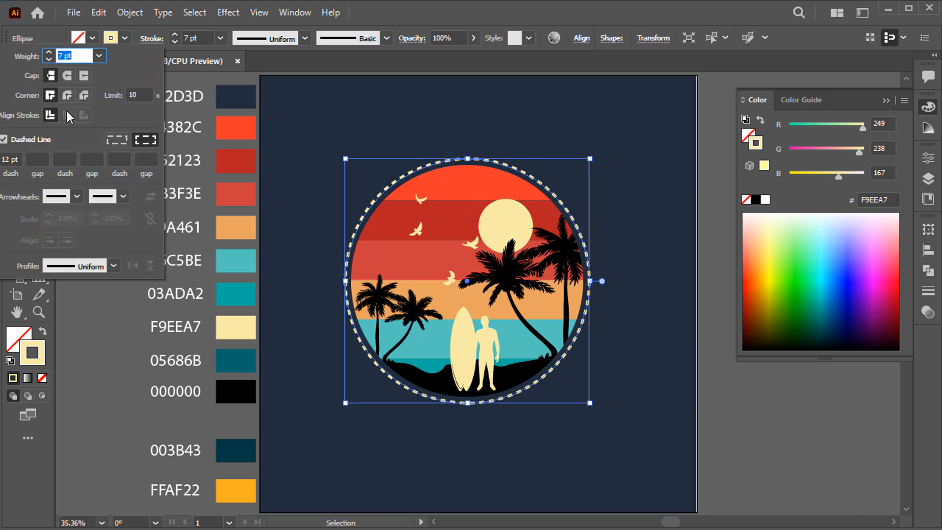
left_click(11, 159)
type("15")
key("Return")
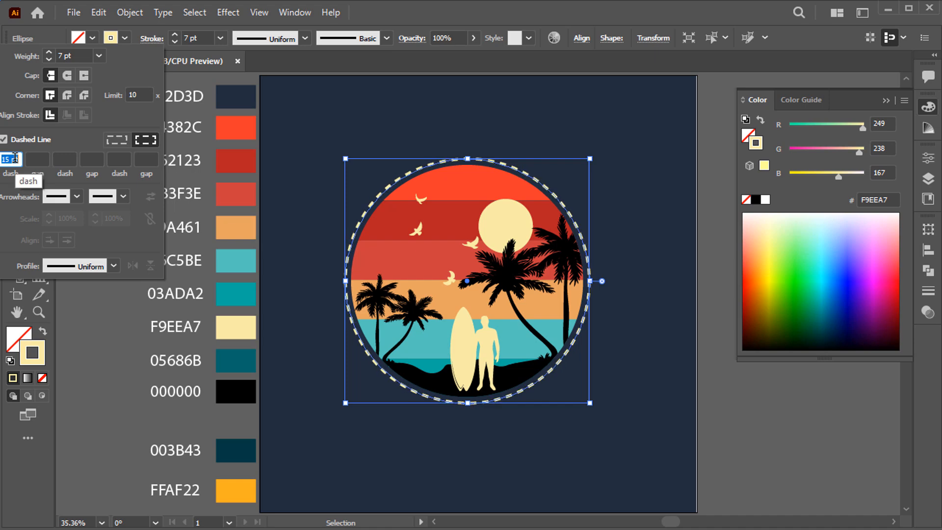
key("Up")
key("Up")
key("Up")
key("Up")
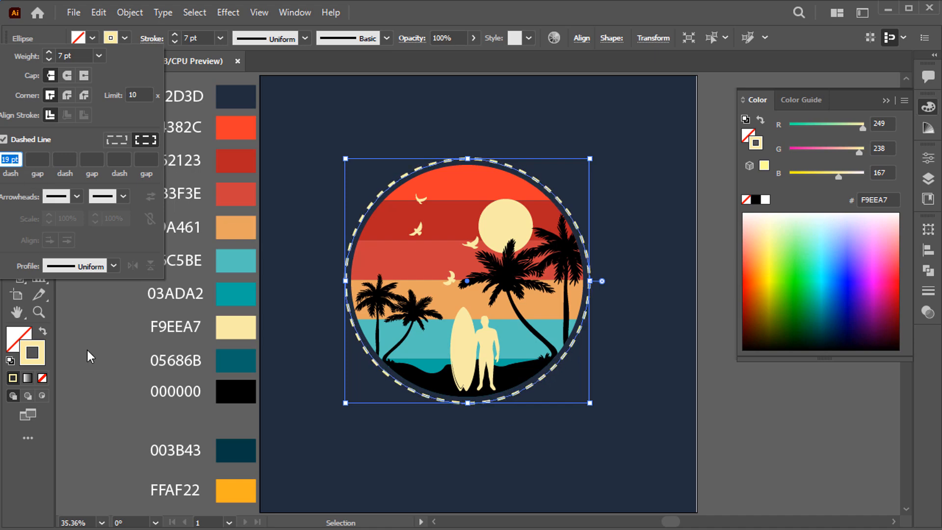
left_click(86, 349)
left_click(96, 356)
key("shift+x")
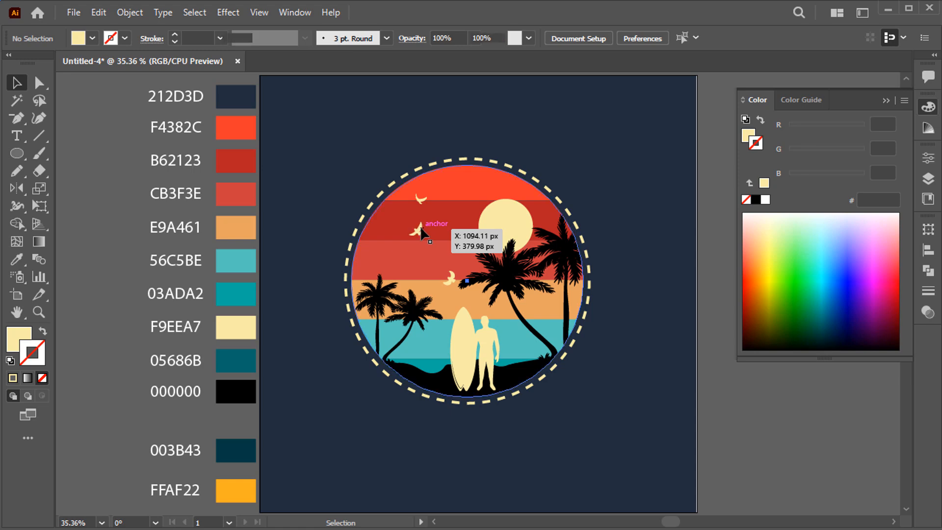
Step: Move the flock of birds inside the clipped sunset group slightly to the left
left_click(421, 234)
double_click(421, 233)
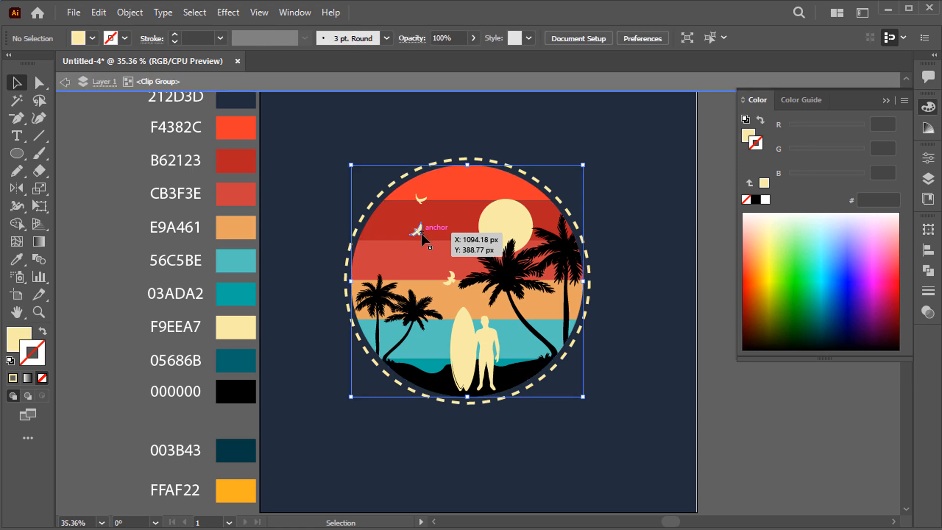
double_click(421, 233)
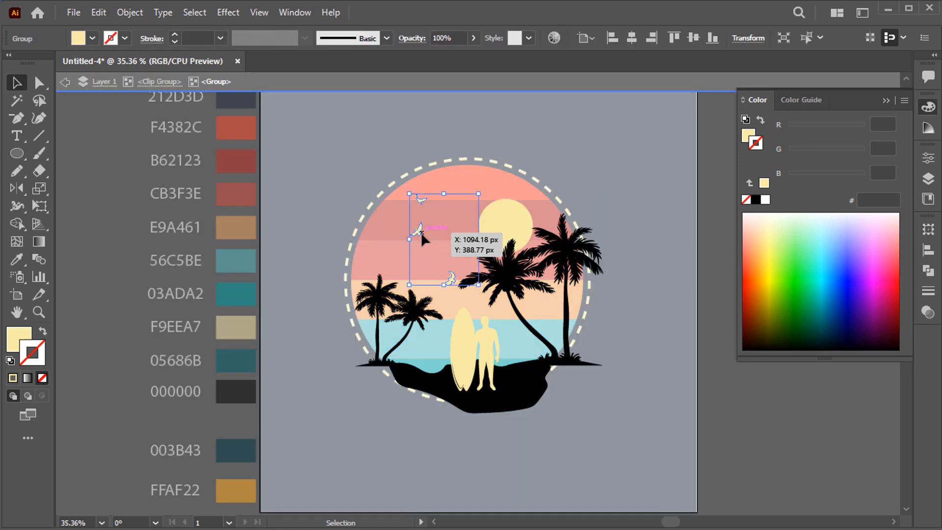
left_click_drag(419, 236, 417, 238)
double_click(715, 405)
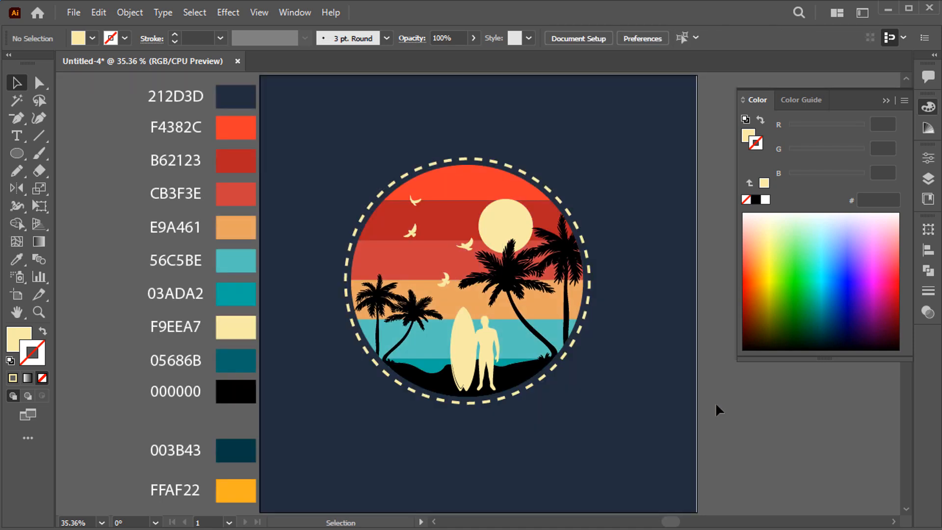
left_click(883, 100)
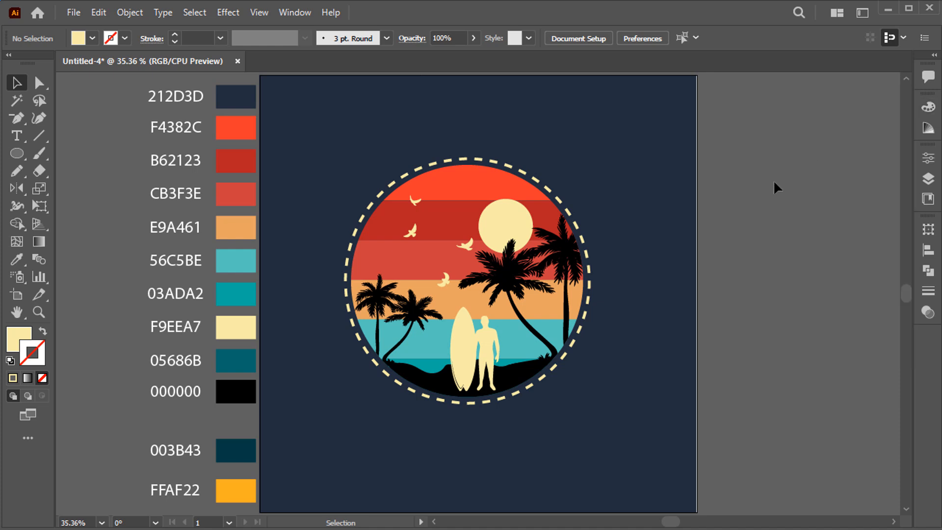
Step: Add the text "Surfing" in the empty area to the right of the artboard
left_click(17, 136)
left_click(711, 279)
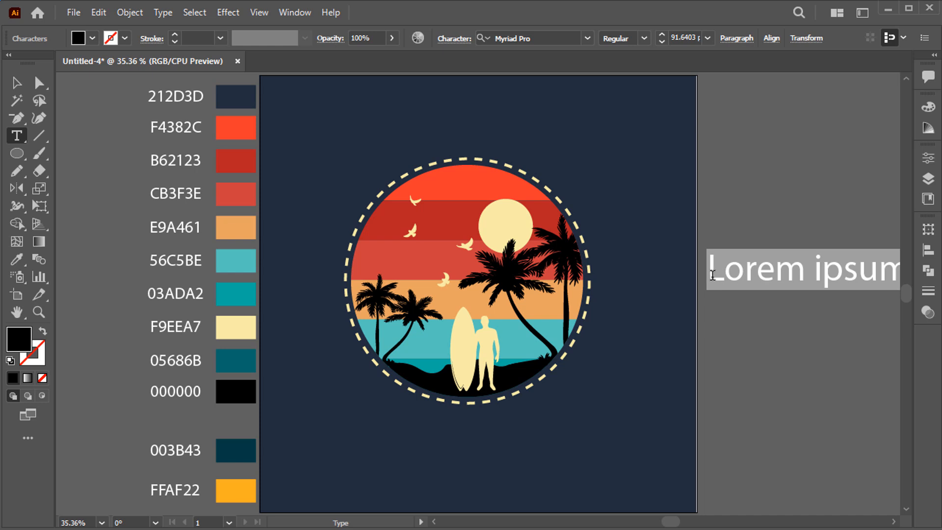
type("Surfing")
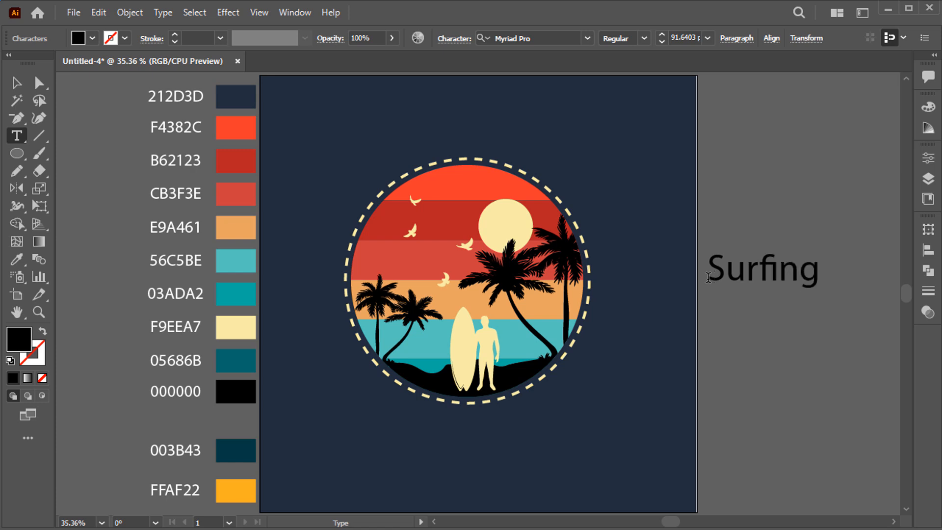
Step: Colour the Surfing text with the F9EEA7 cream swatch and place it just below the dashed ring
left_click(17, 83)
left_click(17, 259)
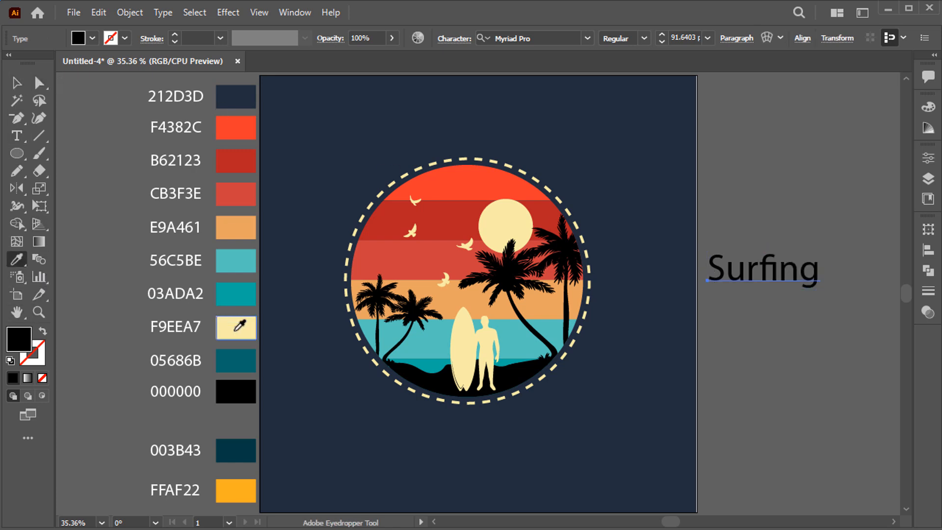
left_click(233, 331)
left_click(17, 83)
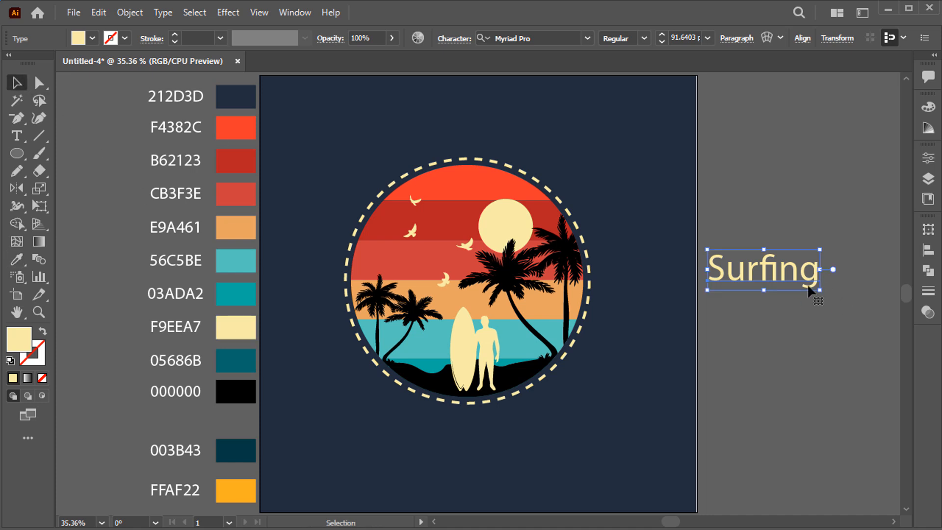
left_click_drag(808, 290, 508, 447)
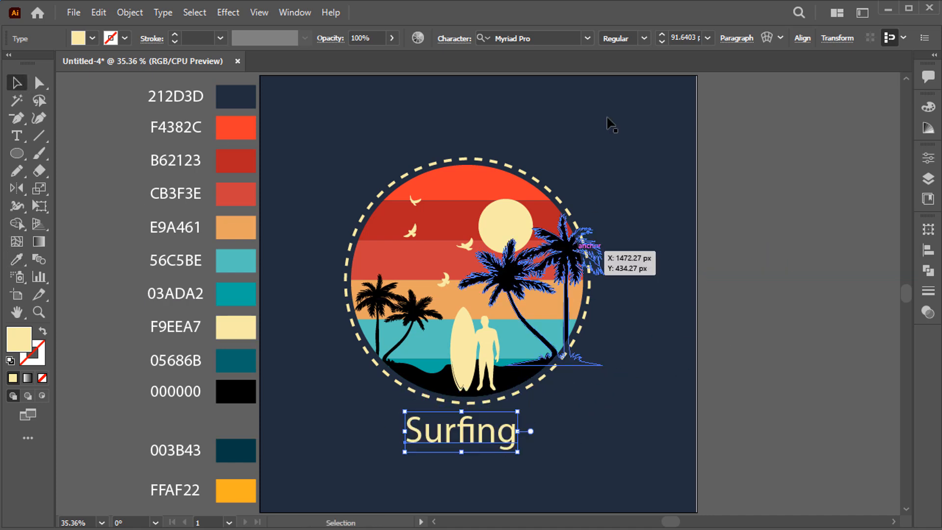
Step: Set the Surfing text in the Mainstay font and nudge it up against the bottom of the dashed ring
left_click(588, 40)
left_click(654, 111)
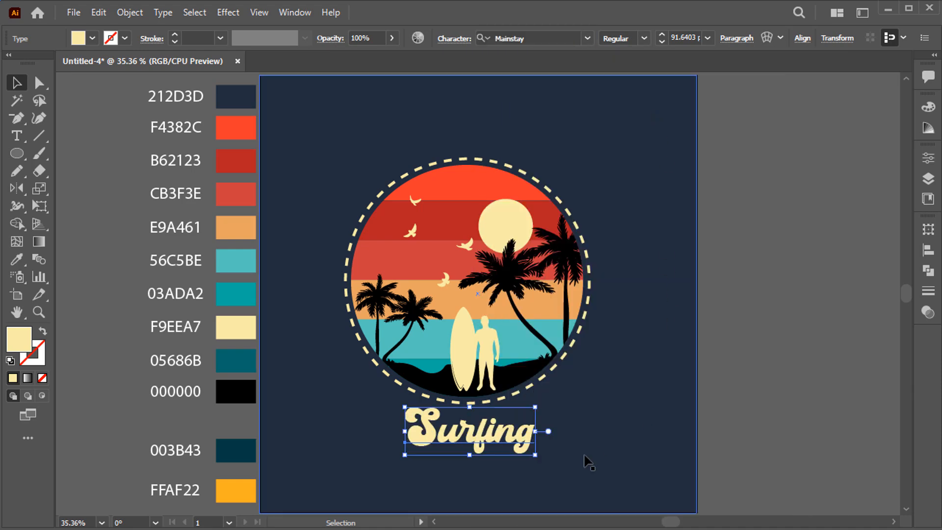
scroll(524, 456, "up", 3)
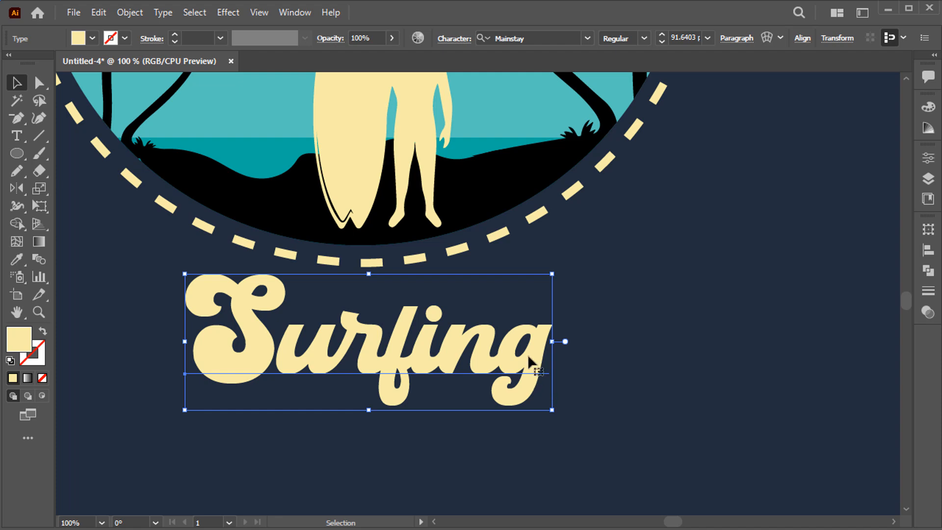
left_click_drag(529, 355, 534, 343)
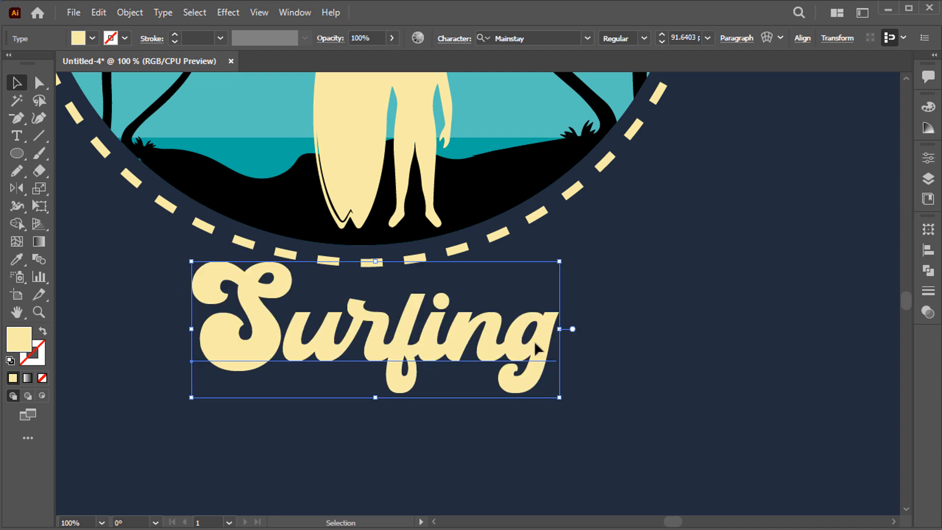
Step: Duplicate the Surfing text as a second line reading "Vibe", placed beneath the right half of Surfing
scroll(536, 348, "down", 5)
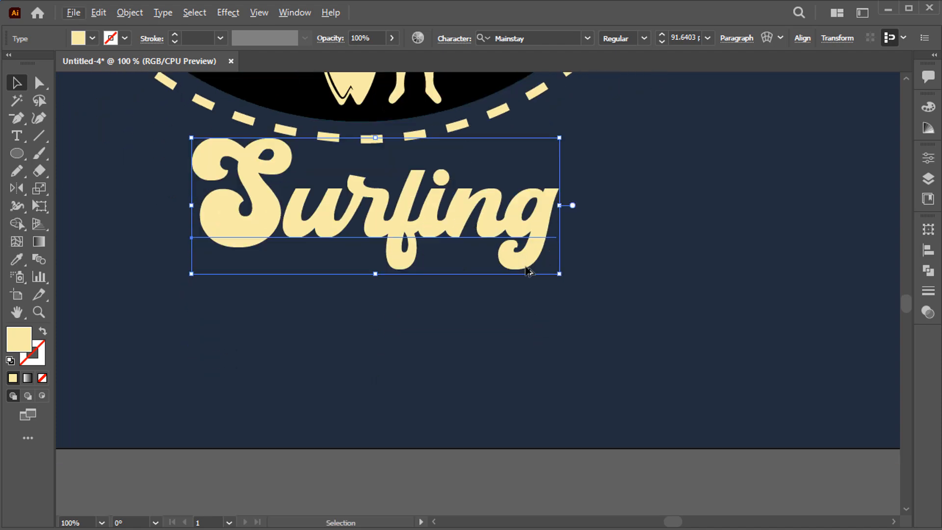
left_click_drag(526, 267, 585, 388)
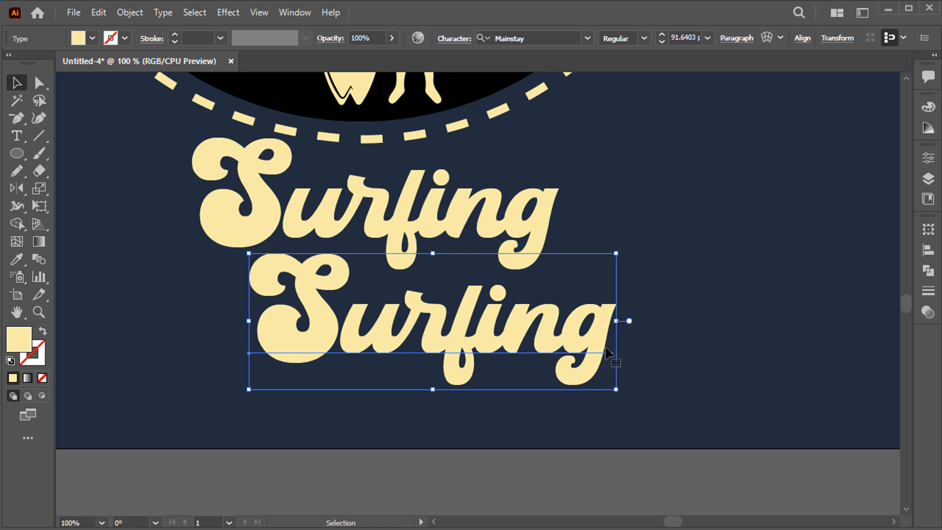
double_click(608, 355)
key("ctrl+a")
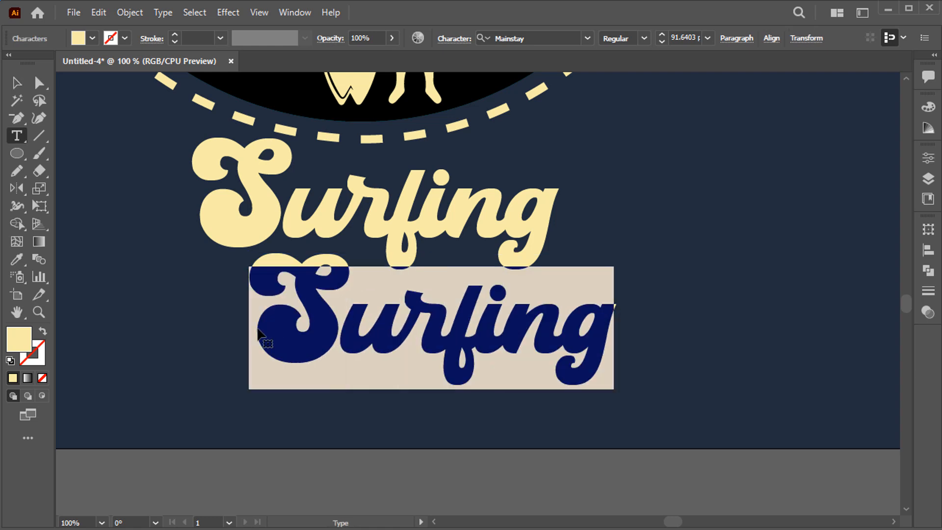
type("Vu")
key("BackSpace")
type("i")
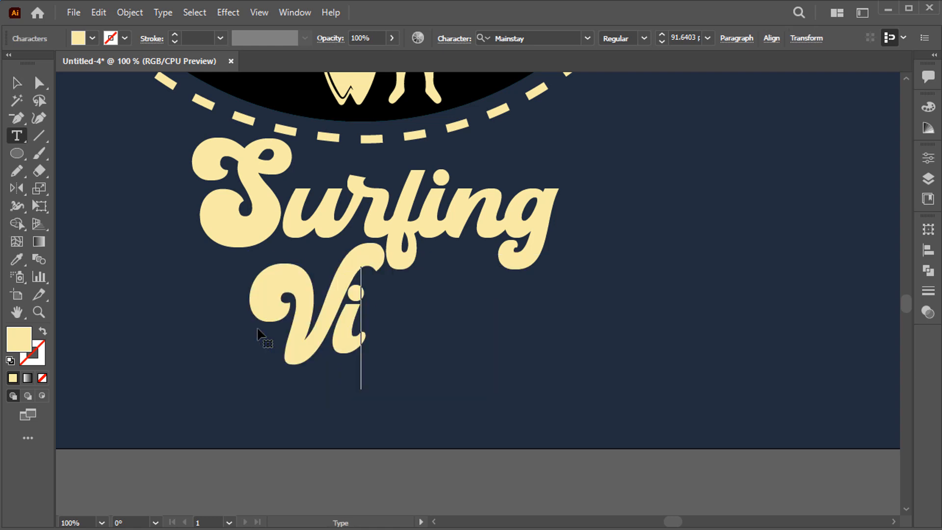
type("be")
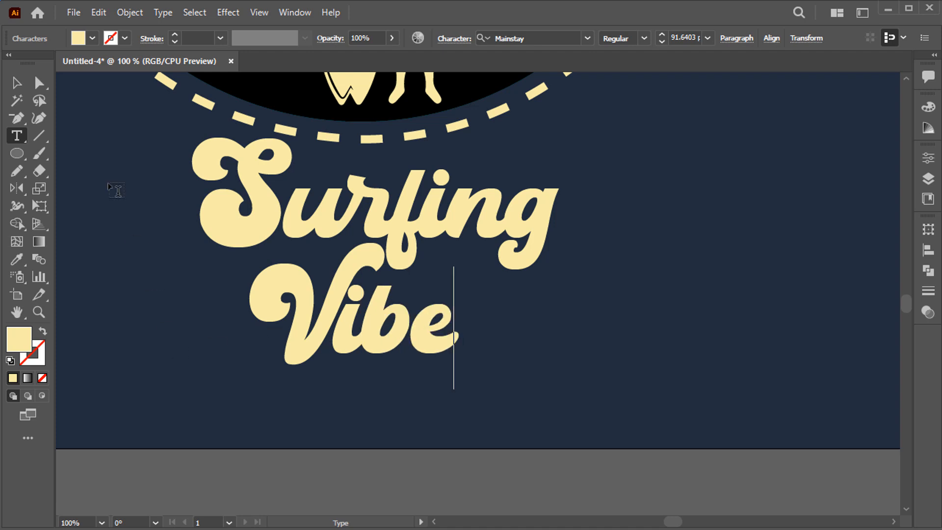
left_click(16, 83)
left_click_drag(320, 309, 408, 328)
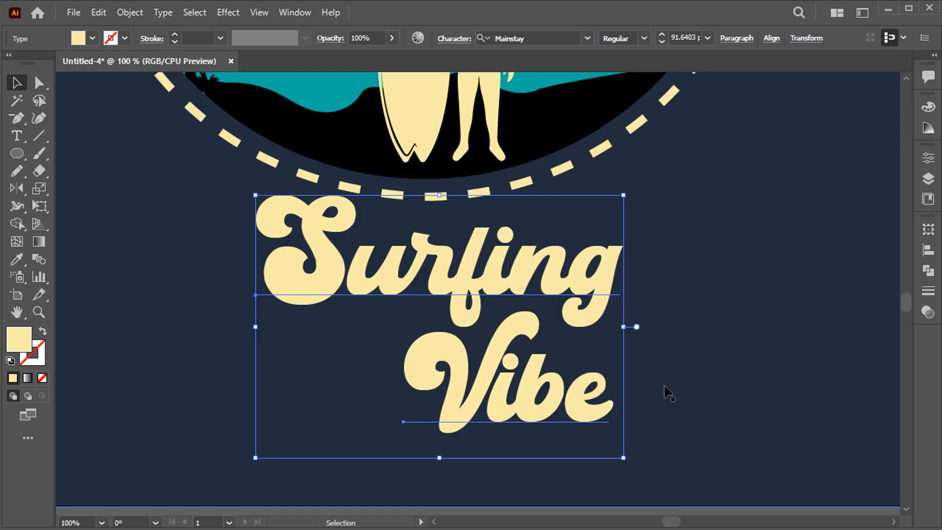
Step: Expand the Surfing and Vibe texts into shapes, with Object and Fill included
left_click(129, 12)
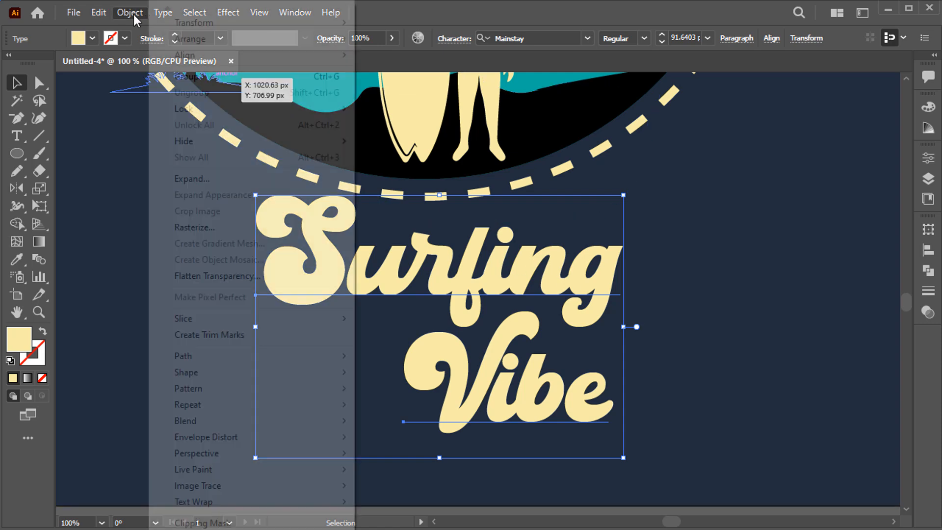
left_click(195, 178)
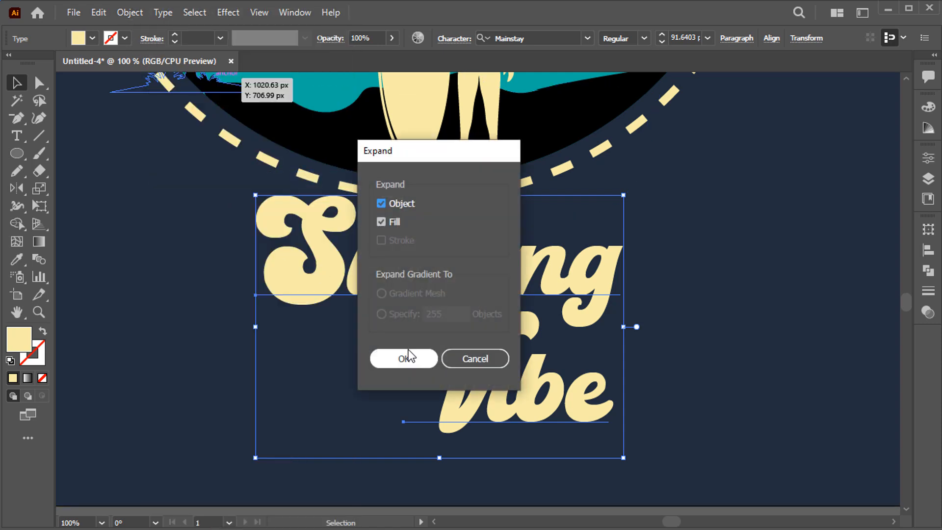
left_click(411, 360)
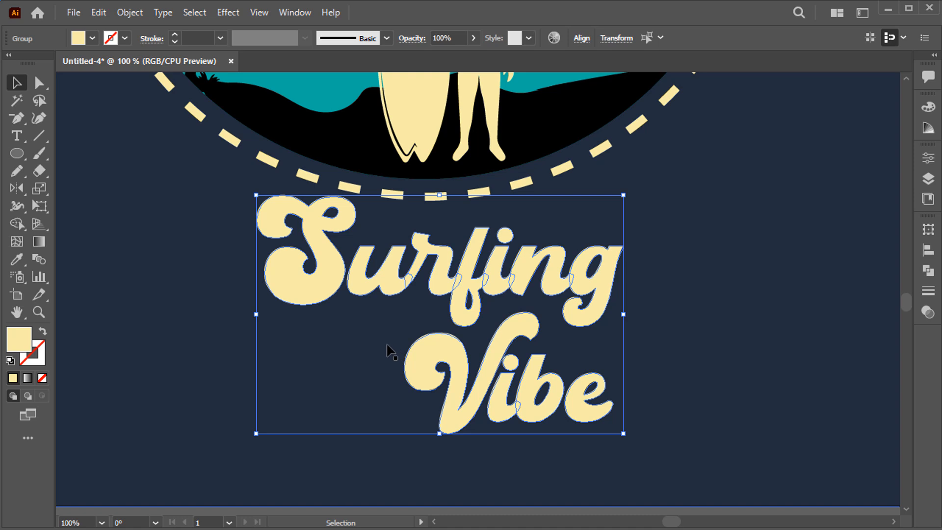
Step: Unite the overlapping letter shapes within Surfing and within Vibe using Pathfinder
left_click(432, 263)
left_click(437, 262)
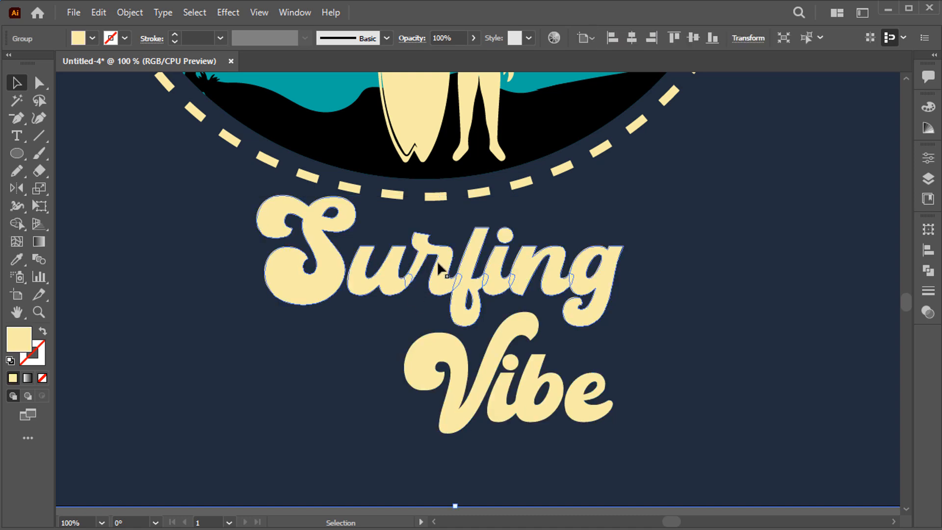
left_click(928, 270)
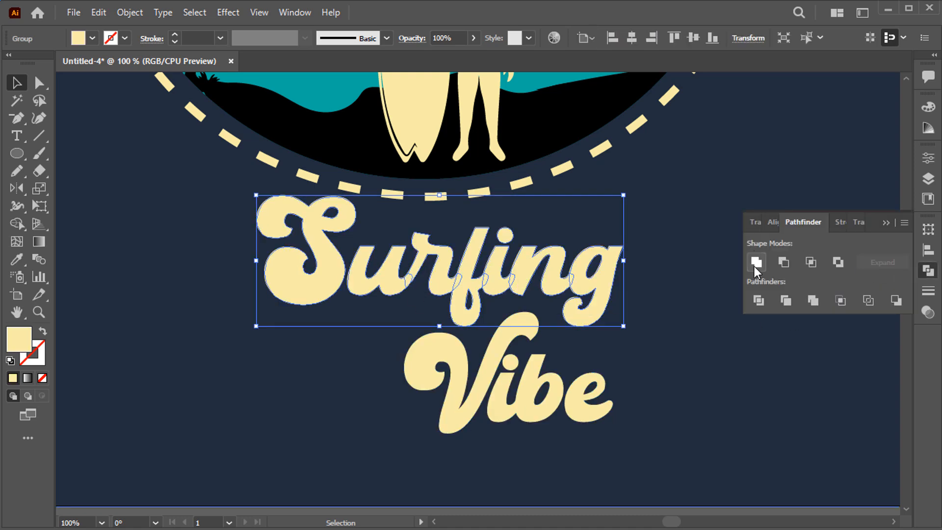
left_click(535, 375)
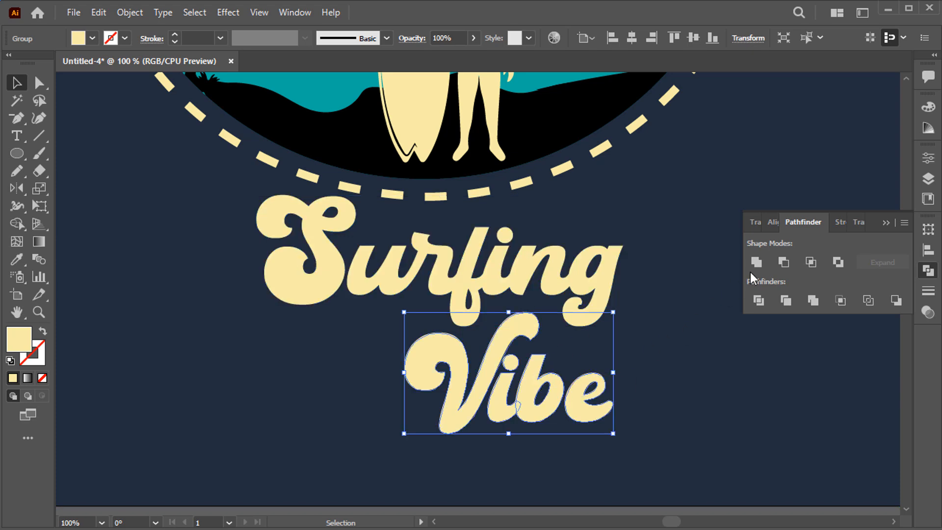
left_click(671, 289)
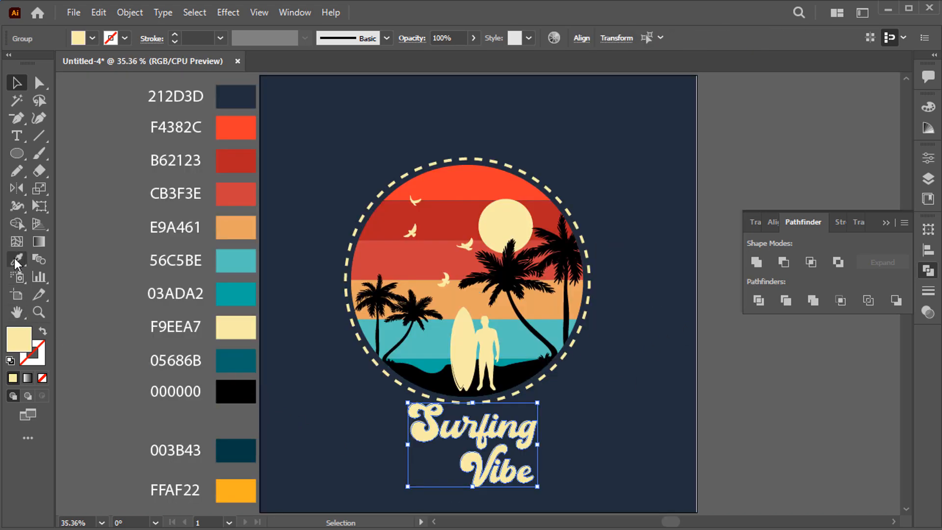
Step: Recolour both words with the 05686B teal swatch and move them up over the bottom edge of the sun
left_click(17, 259)
left_click(236, 360)
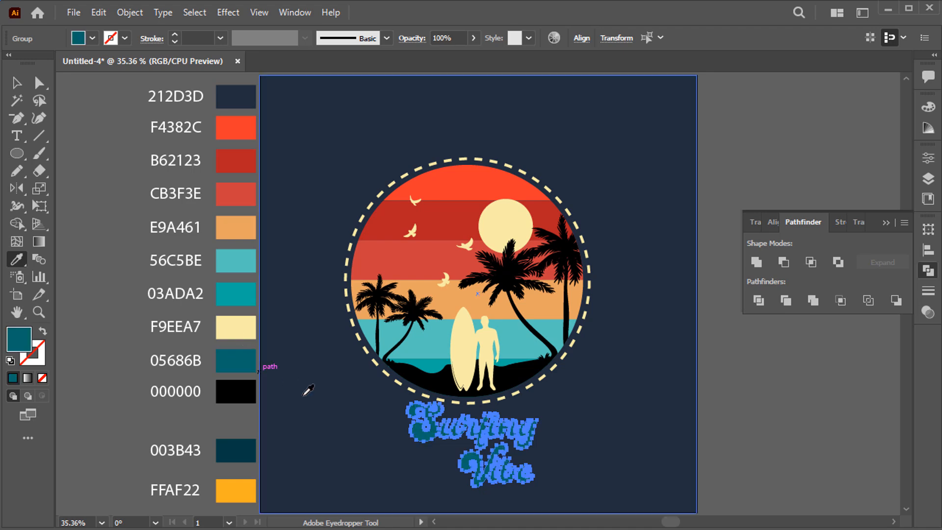
key("v")
left_click_drag(465, 433, 466, 394)
Step: Offset the paths of both Surfing and Vibe by 5 px with miter joins and a miter limit of 4
scroll(467, 398, "up", 1)
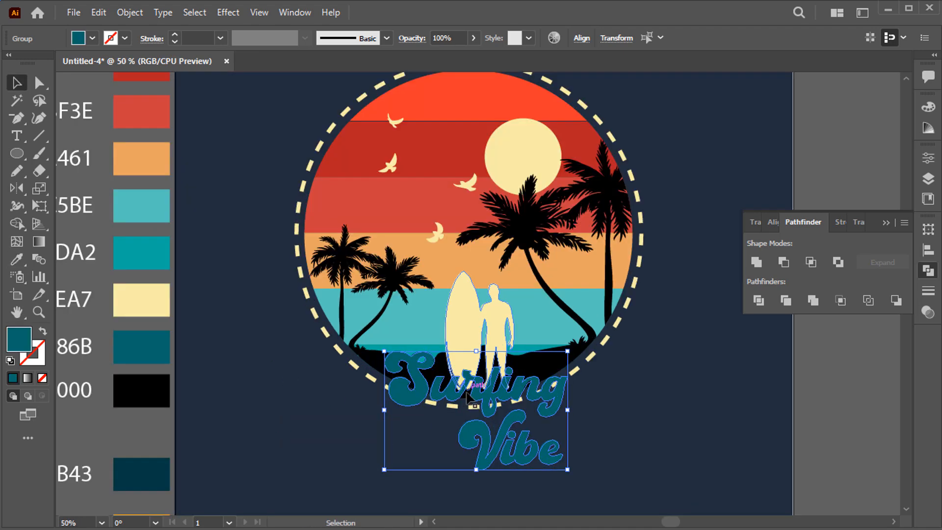
scroll(467, 396, "up", 2)
scroll(469, 358, "down", 1)
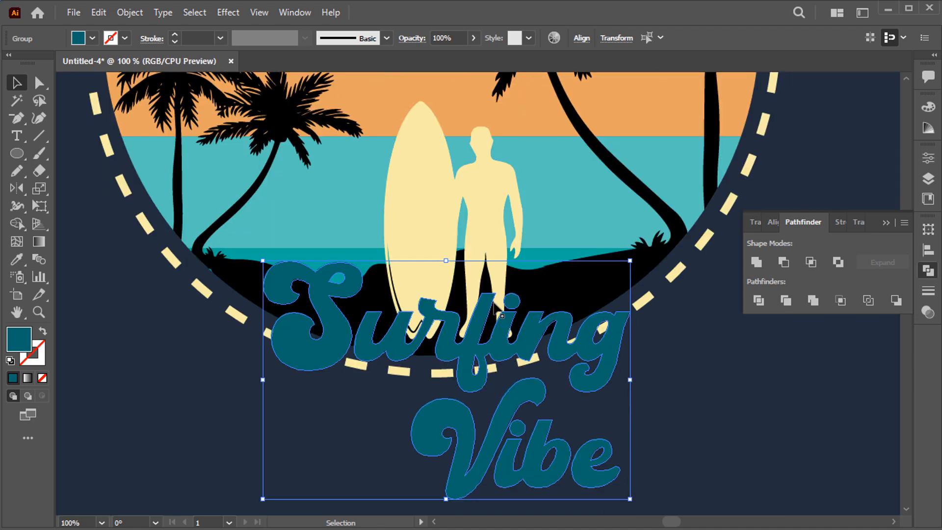
left_click(885, 223)
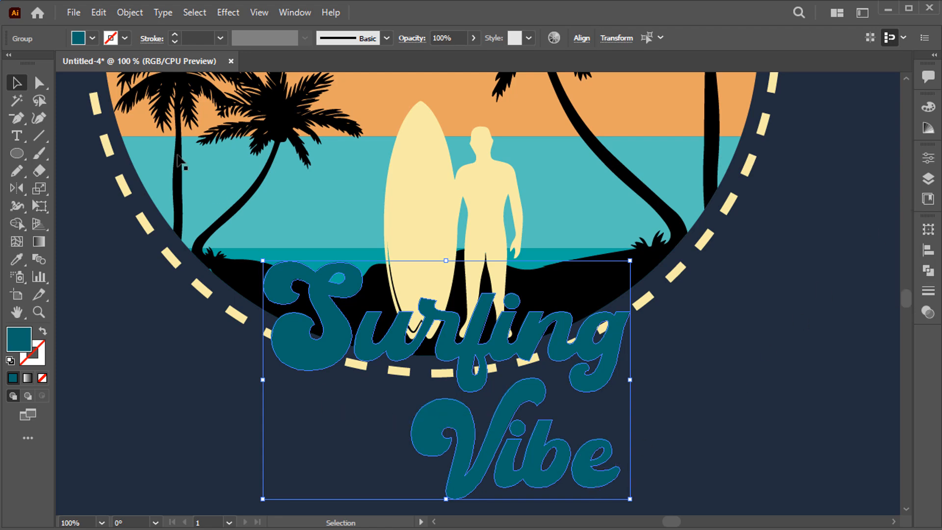
left_click(128, 12)
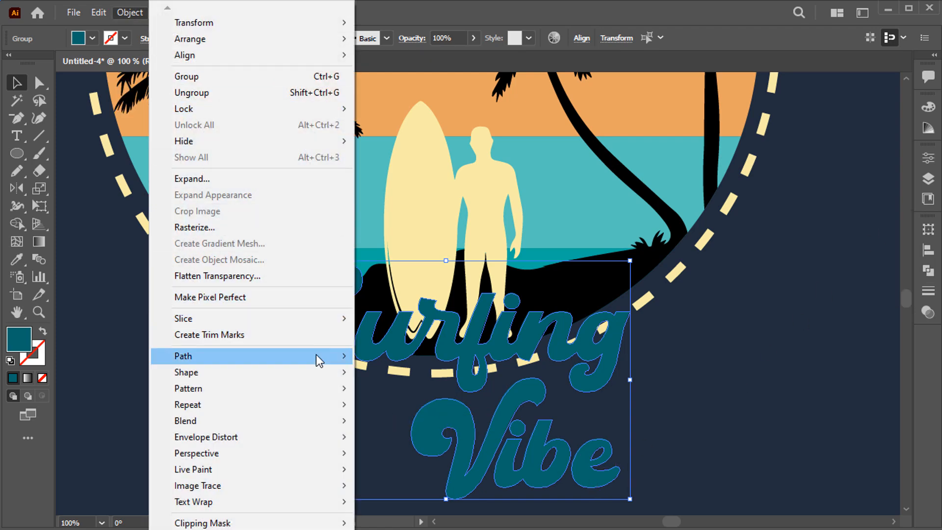
mouse_move(315, 356)
left_click(401, 409)
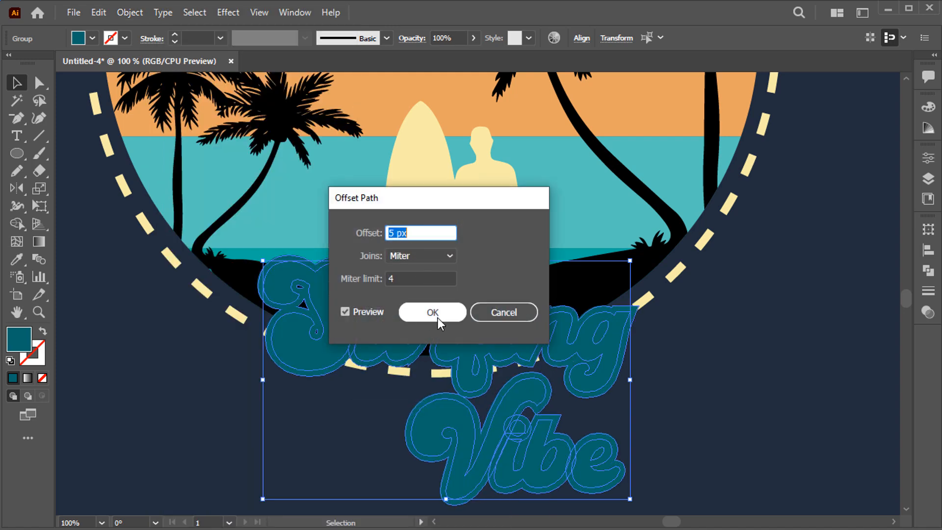
left_click(437, 316)
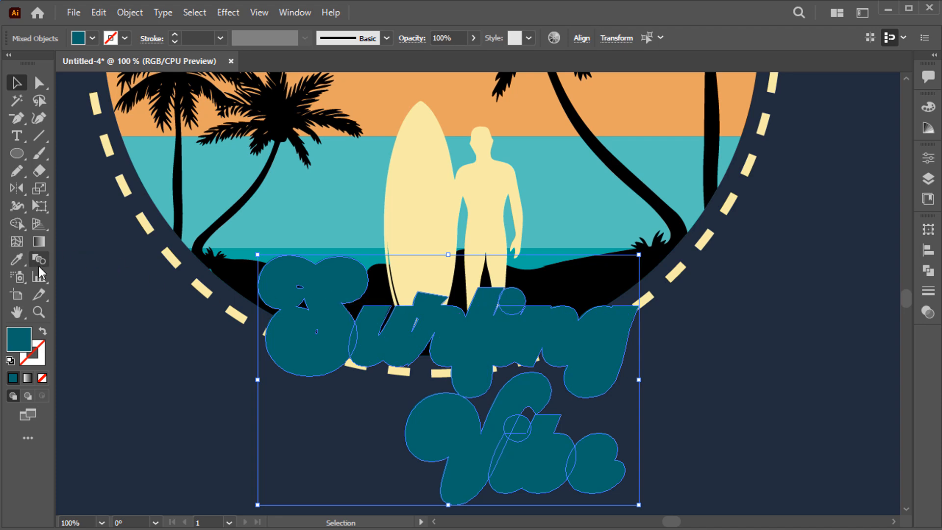
Step: Recolour the offset shapes behind Surfing and Vibe with the surfboard's cream, giving the teal letters a cream outline
left_click(18, 260)
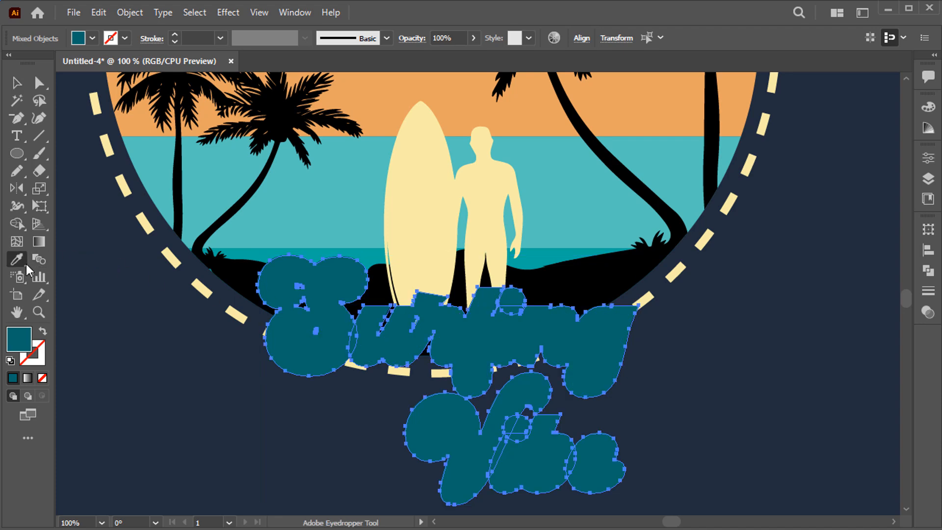
key("ctrl+minus")
left_click(402, 236)
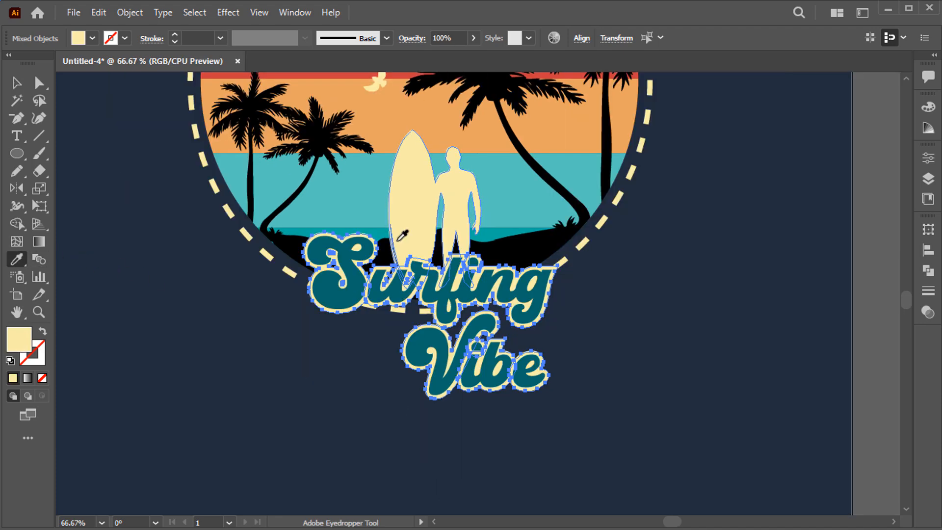
key("v")
left_click(359, 337)
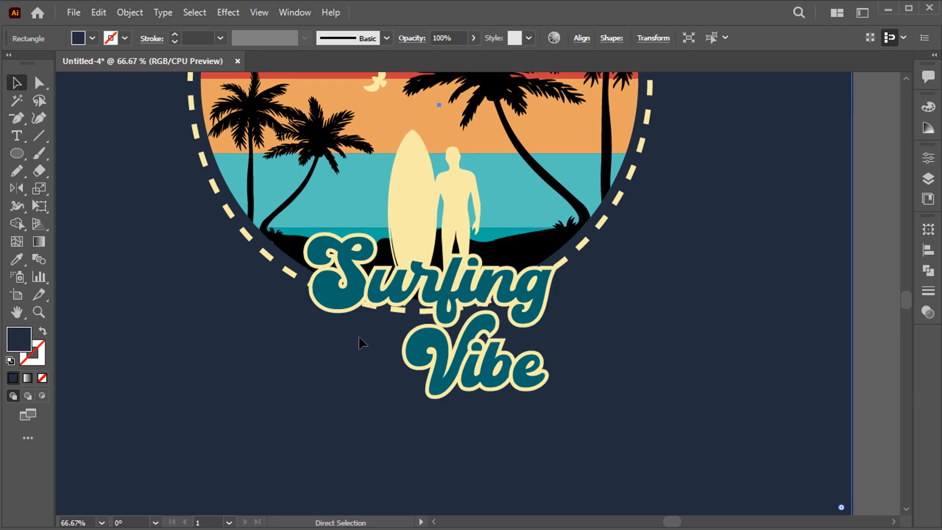
key("ctrl+0")
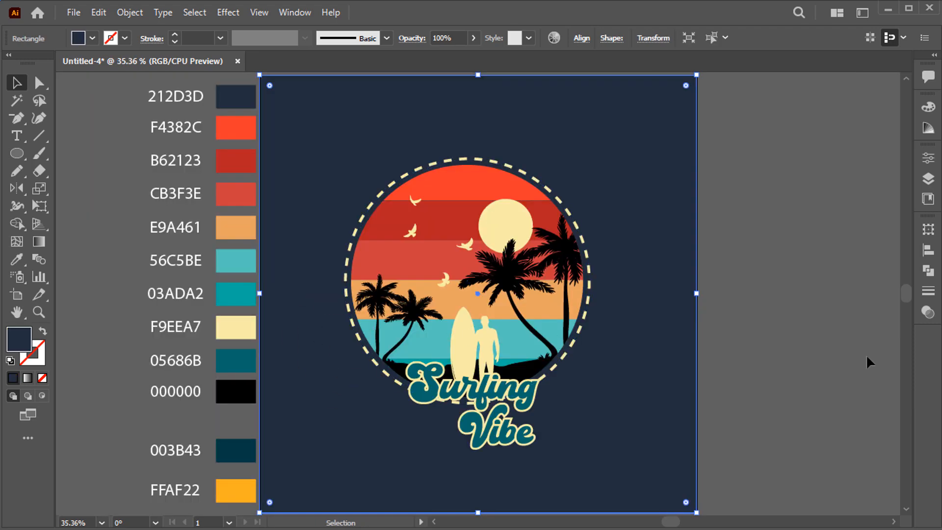
left_click(805, 397)
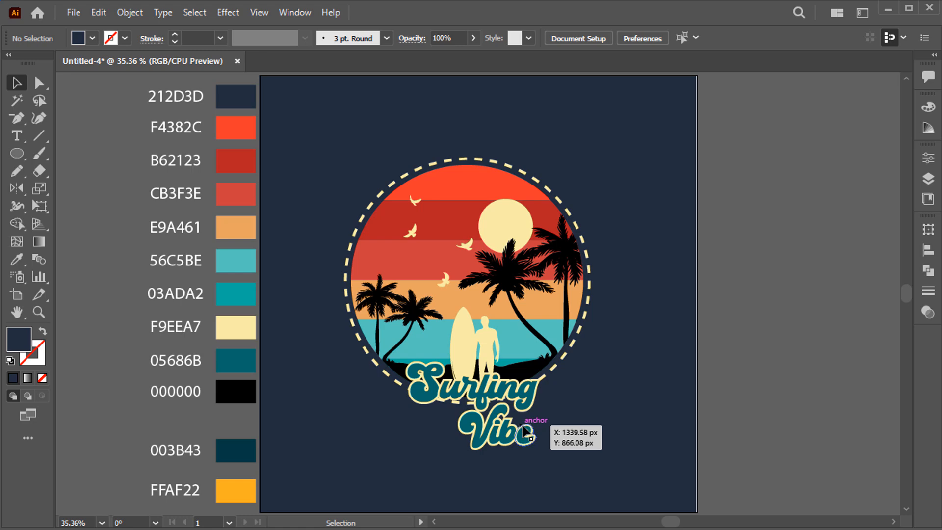
Step: Enlarge the outlined Surfing and Vibe words together and centre them over the bottom of the sun circle
scroll(528, 431, "up", 3, "alt")
left_click(505, 439)
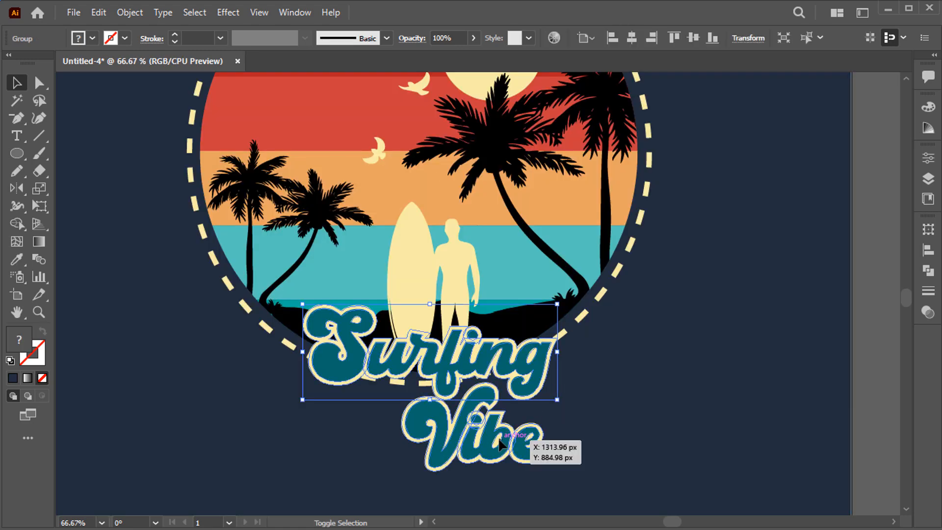
left_click_drag(557, 304, 581, 289)
left_click_drag(518, 372, 510, 388)
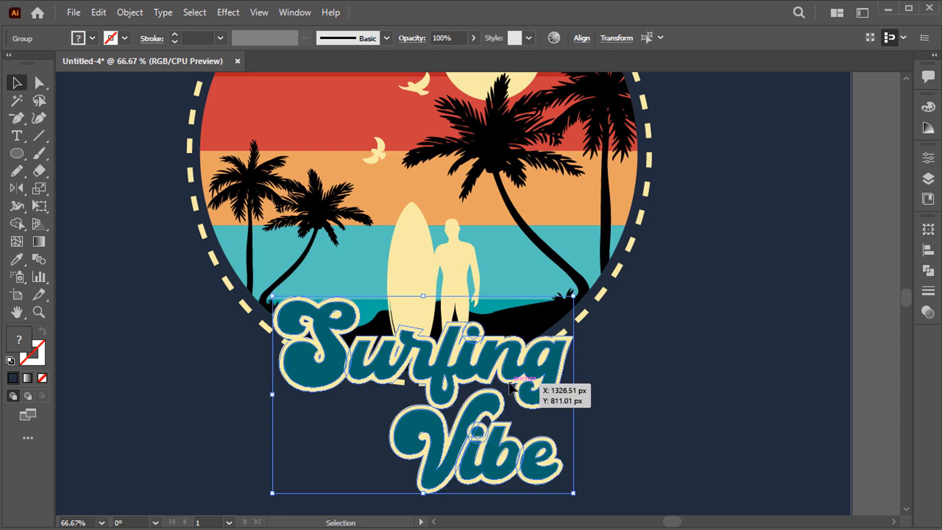
Step: Thin the dashed cream ring around the sun to a 5 pt stroke
left_click(605, 382)
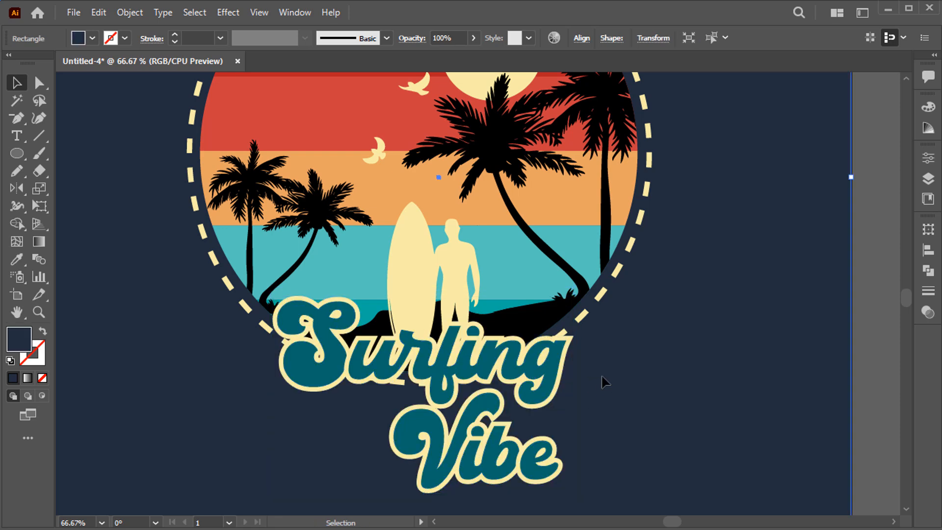
left_click(599, 296)
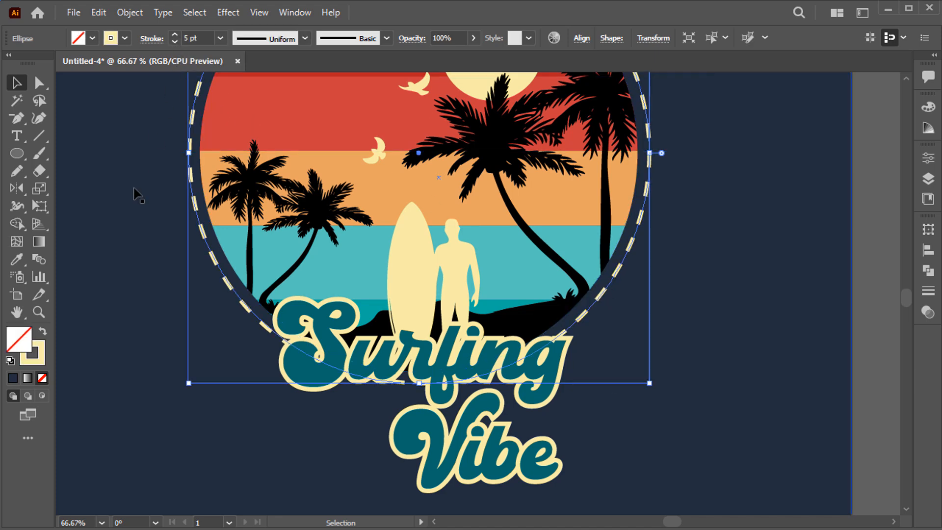
left_click(126, 208)
key("ctrl+0")
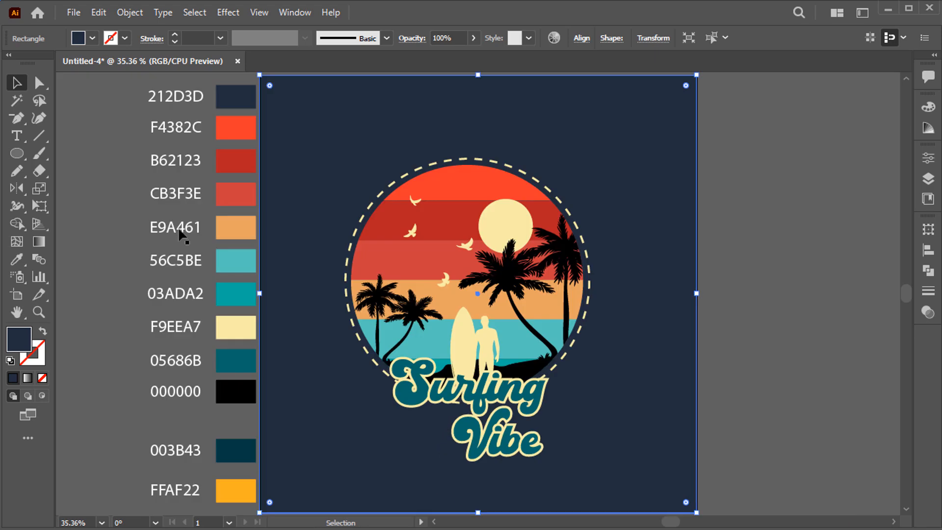
left_click(752, 320)
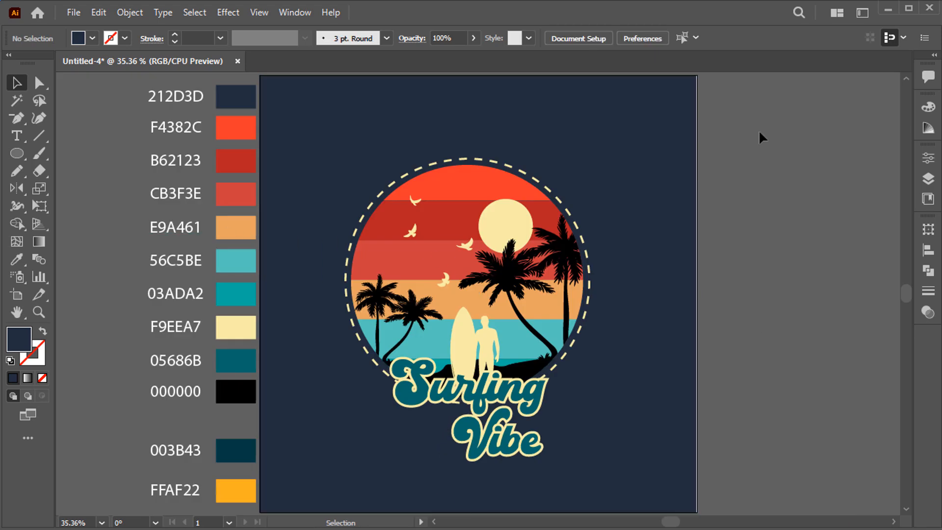
Step: Shrink Vibe slightly beneath Surfing, and enlarge the whole sun and lettering artwork to fill more of the background square
left_click(537, 434)
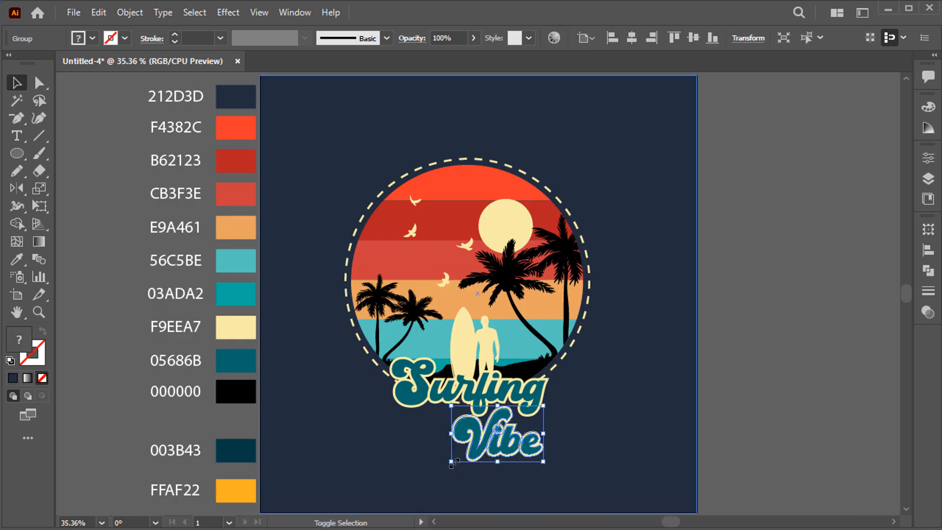
left_click_drag(454, 412, 481, 446)
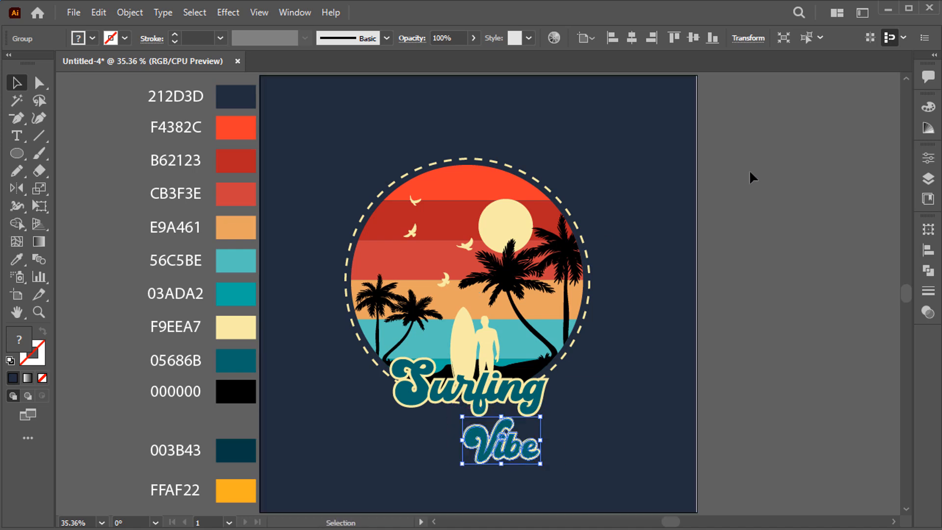
left_click_drag(785, 103, 322, 471)
left_click(475, 418, "shift")
left_click_drag(588, 463, 621, 503)
left_click_drag(524, 329, 526, 310)
left_click(726, 294)
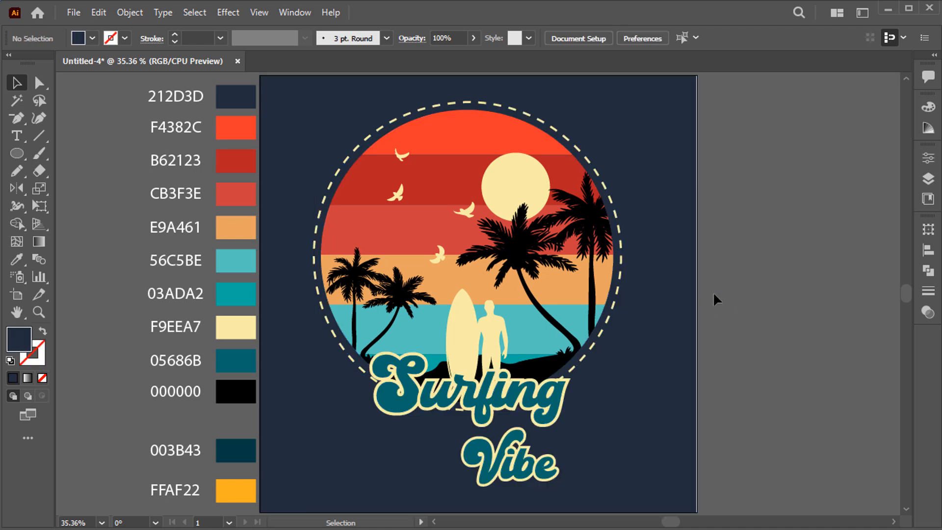
Step: Inside the sun's clip group, enlarge the left pair of palm trees up and outward, keeping their base on the shore
left_click(347, 270)
double_click(347, 270)
left_click(347, 271)
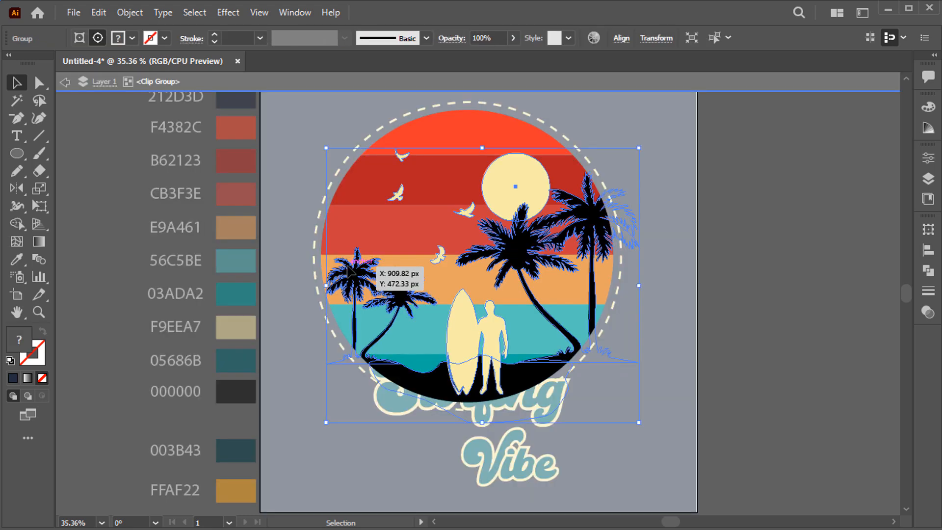
double_click(347, 270)
left_click(348, 270)
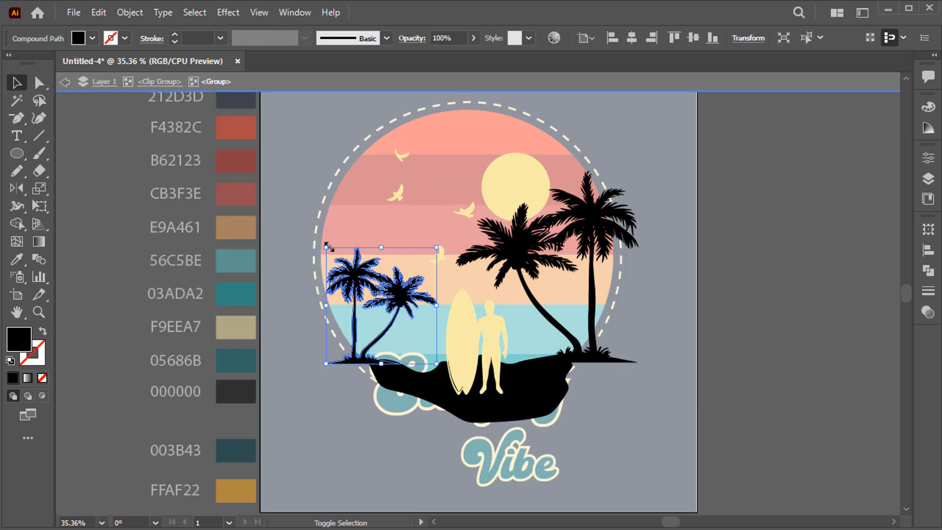
left_click_drag(327, 248, 304, 190)
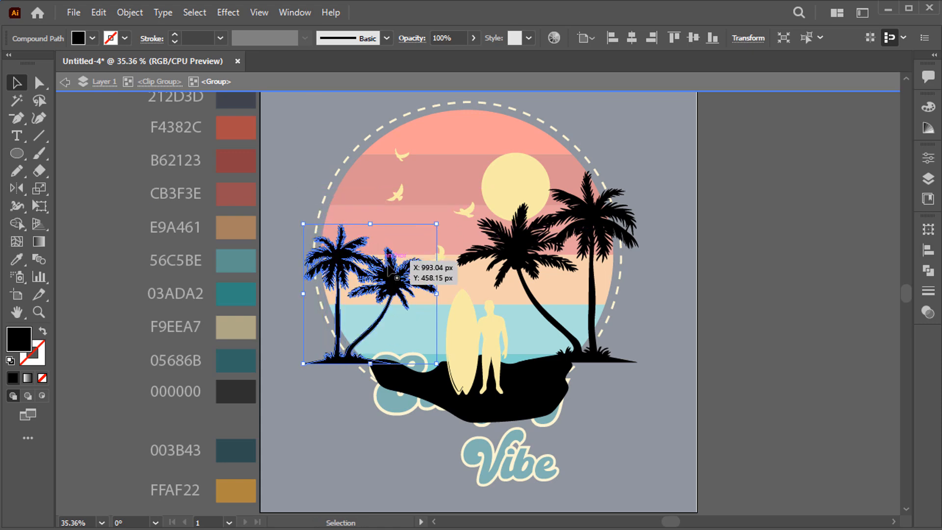
left_click(735, 348)
double_click(735, 347)
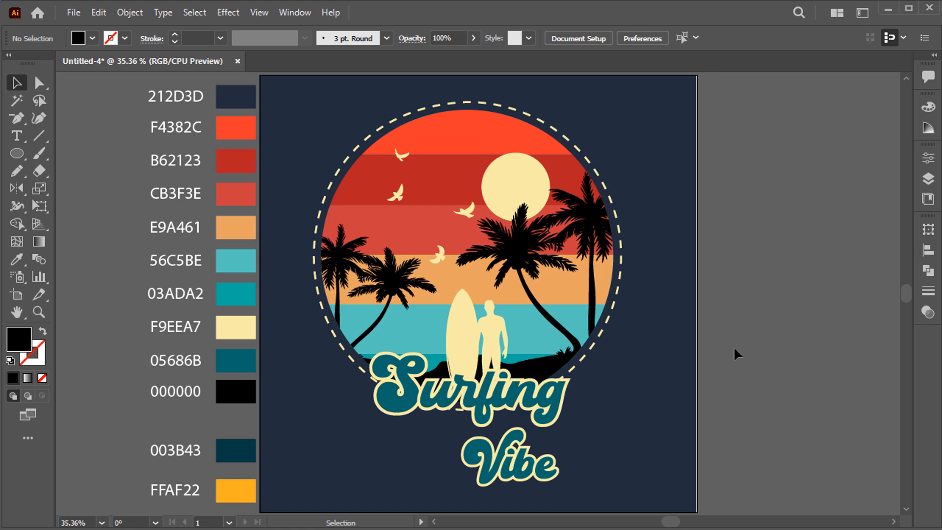
Step: Duplicate the complete design with its dark background square to the right of the artboard
key("ctrl+minus")
key("ctrl+minus")
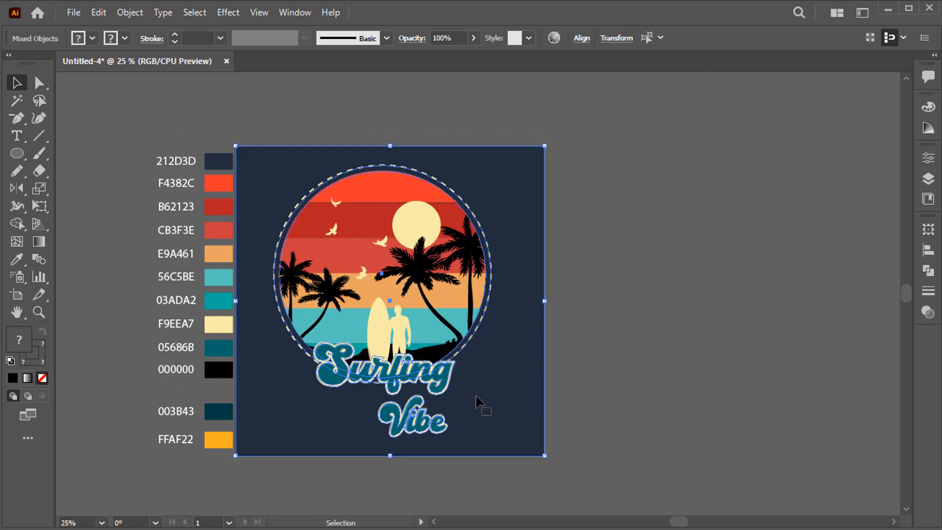
left_click_drag(482, 406, 790, 385)
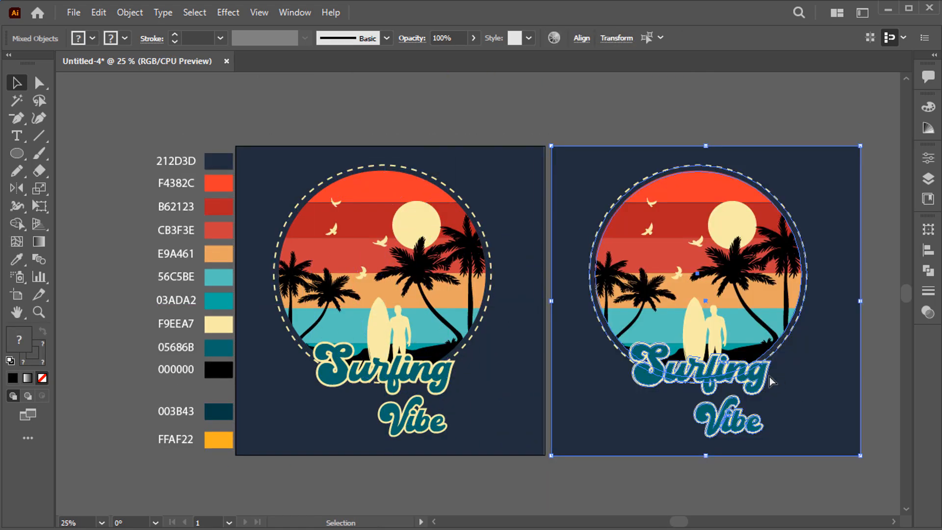
scroll(689, 378, "right", 2)
left_click(648, 484)
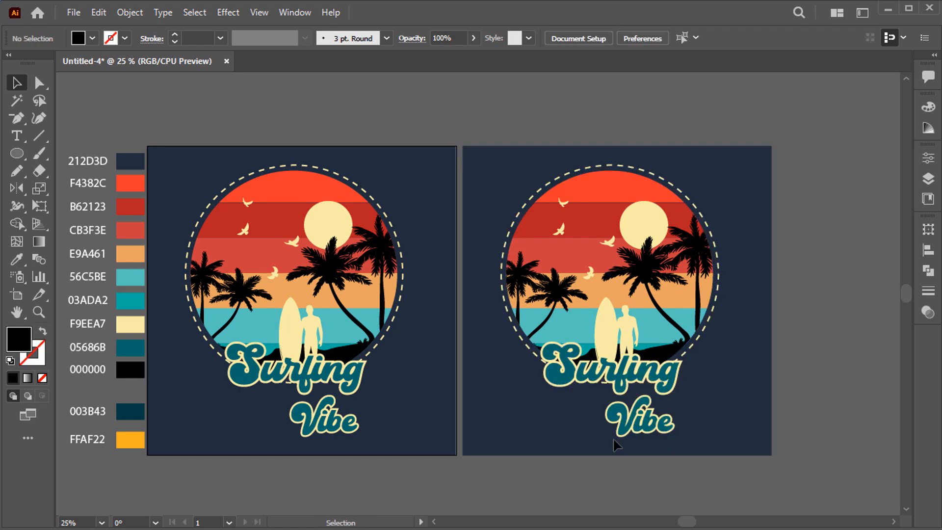
Step: On the duplicate design, group the teal letter shapes of the word Surfing
left_click(553, 419)
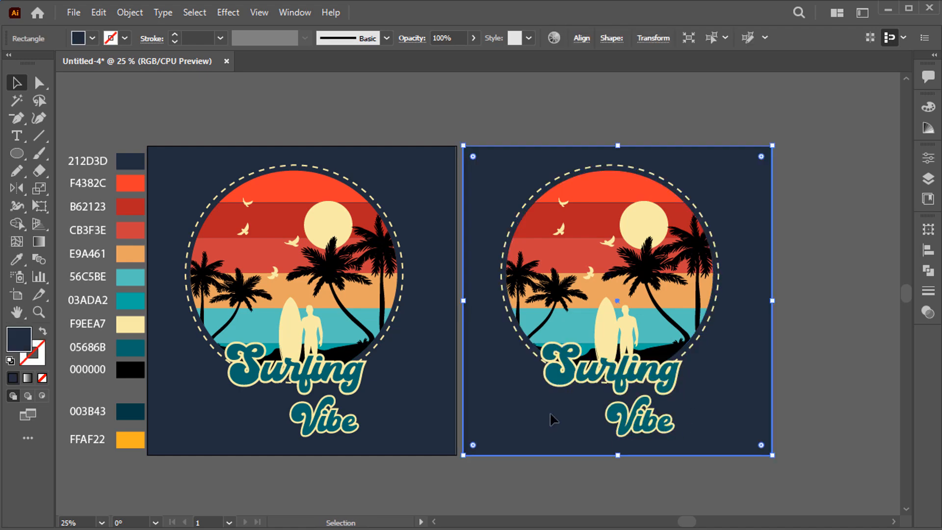
scroll(648, 432, "up", 4)
scroll(725, 346, "down", 5)
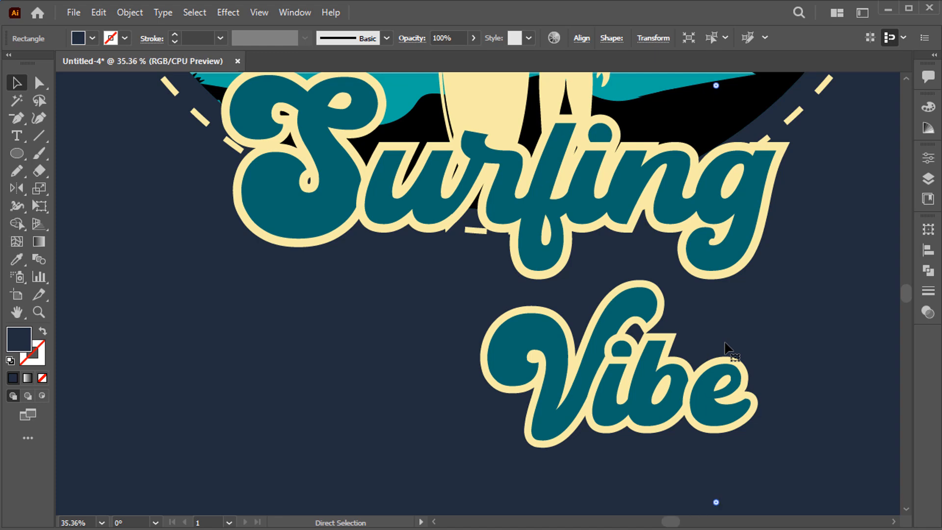
scroll(687, 364, "right", 2)
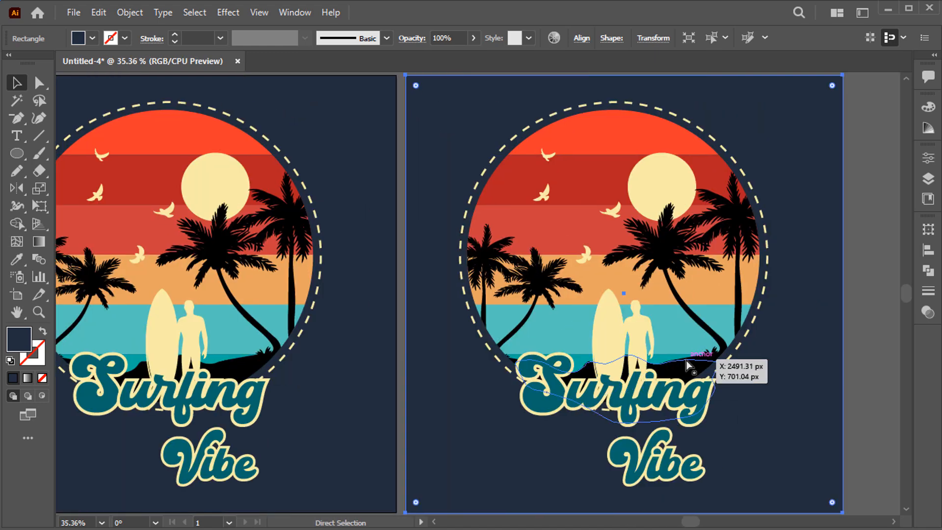
left_click(861, 455)
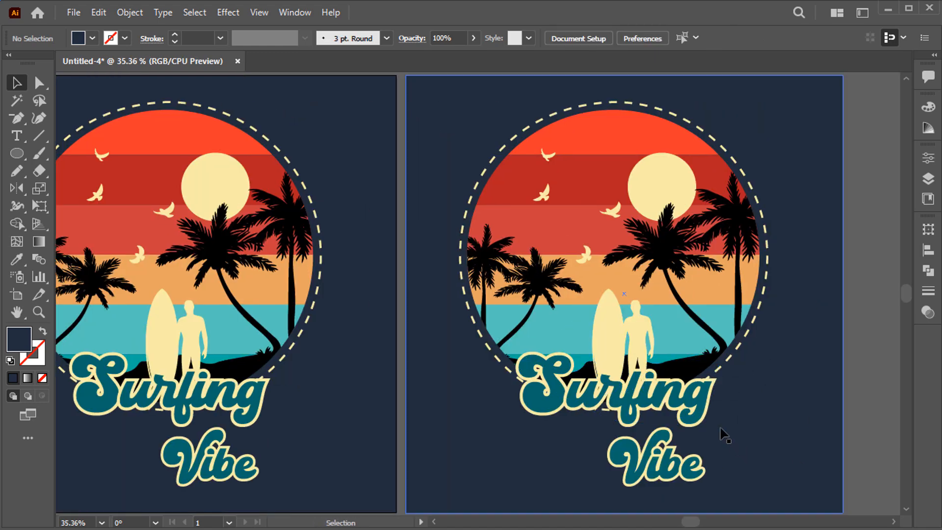
scroll(725, 435, "up", 2)
scroll(715, 410, "down", 3)
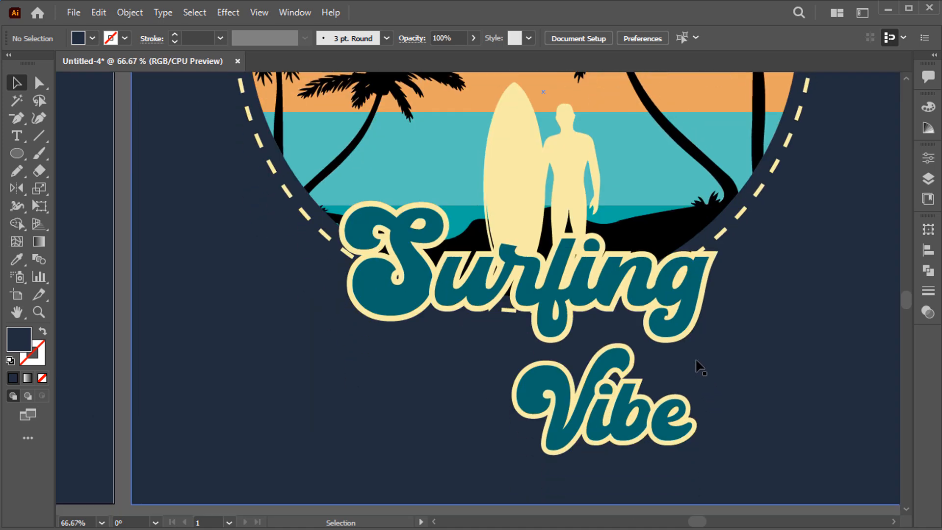
left_click(699, 333)
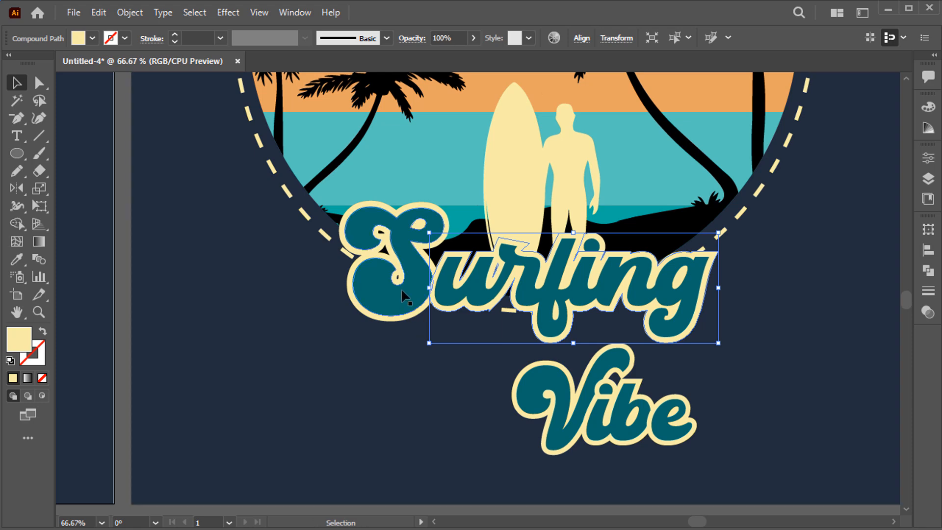
left_click(429, 289)
left_click(474, 292, "shift")
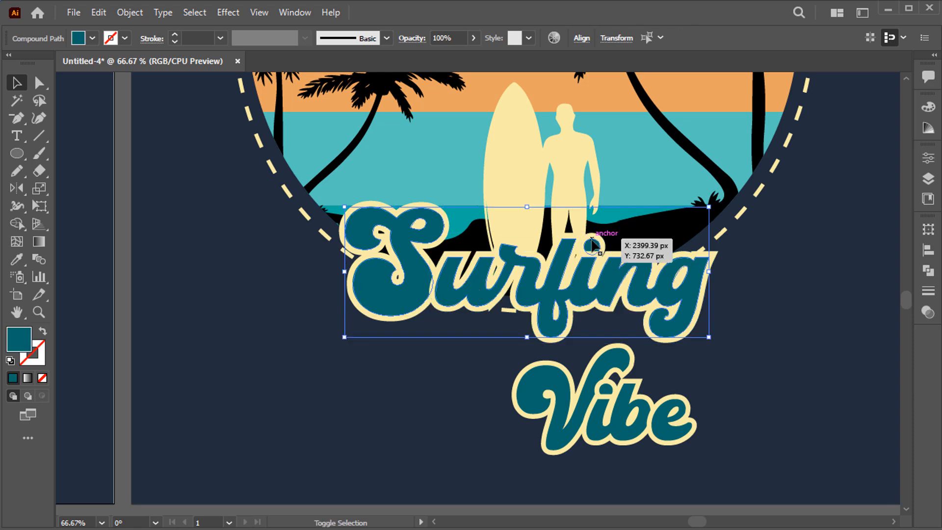
right_click(592, 243)
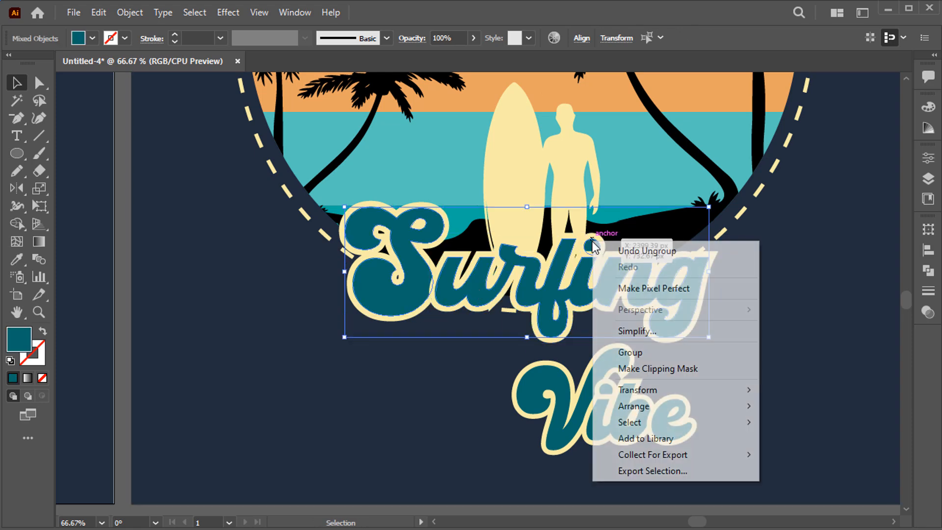
left_click(662, 351)
Step: Group the teal letter shapes of the word Vibe on the duplicate design
left_click(612, 389)
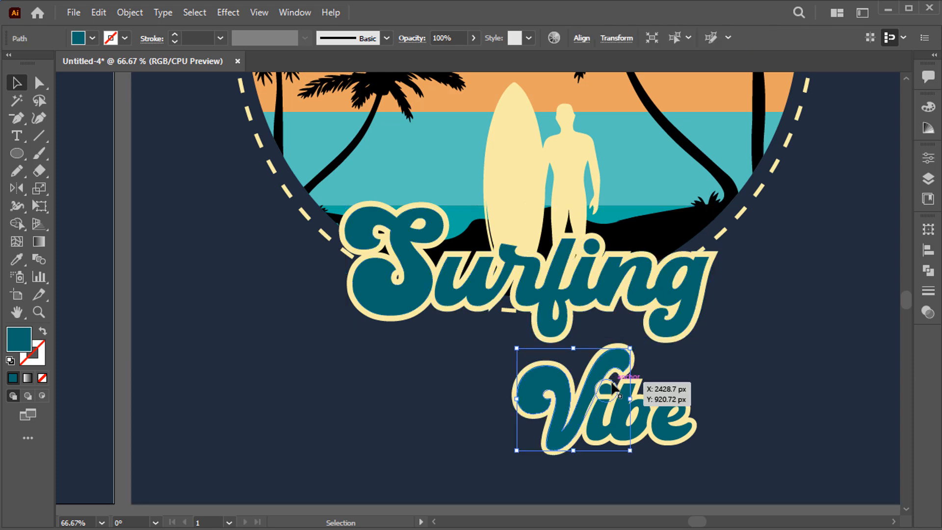
left_click(623, 417, "shift")
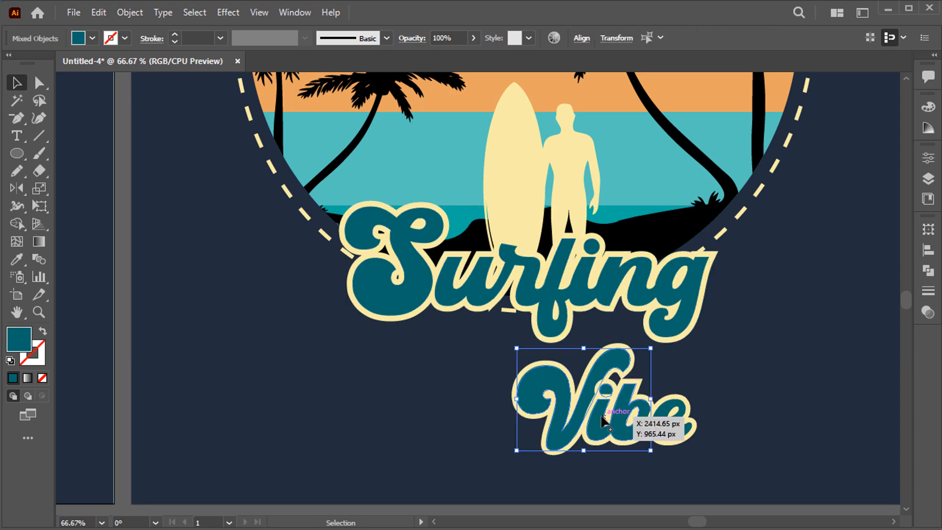
left_click(666, 430, "shift")
right_click(665, 429)
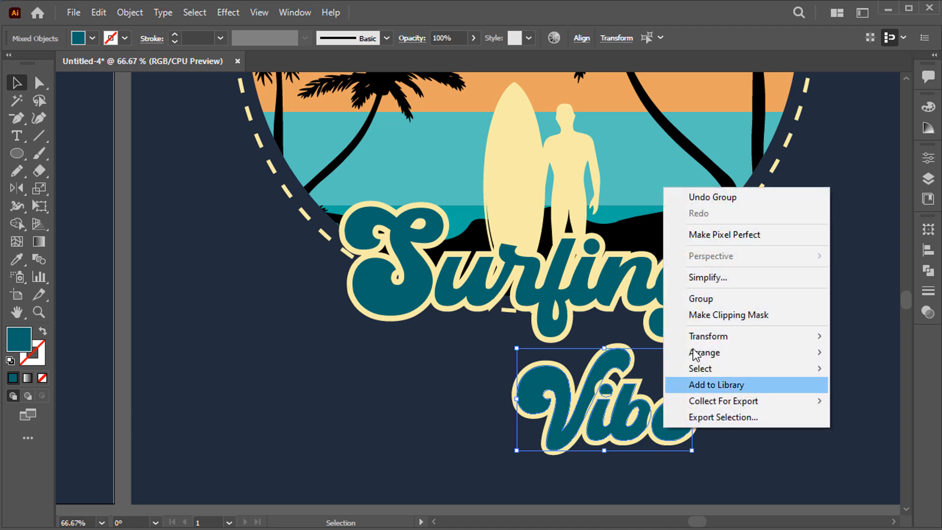
left_click(714, 301)
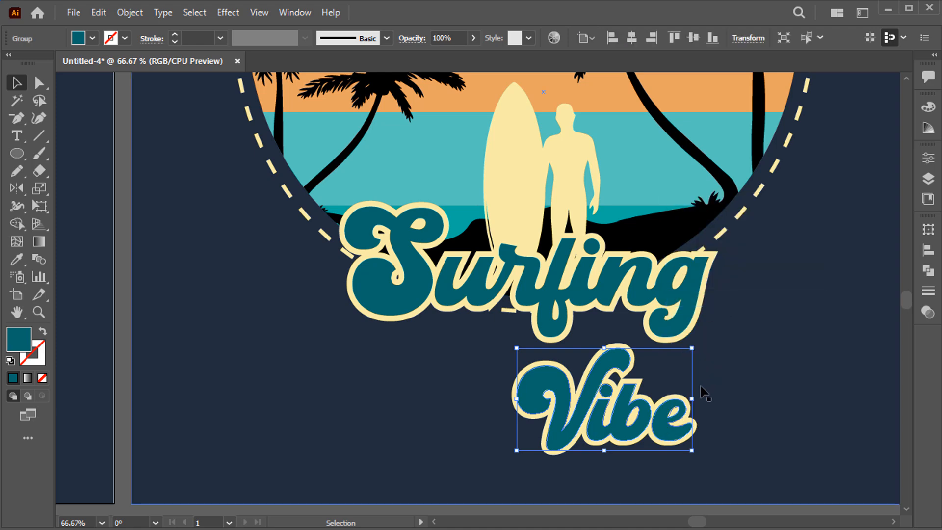
Step: Group the cream outline pieces behind the word Vibe
left_click(719, 442)
left_click(696, 434)
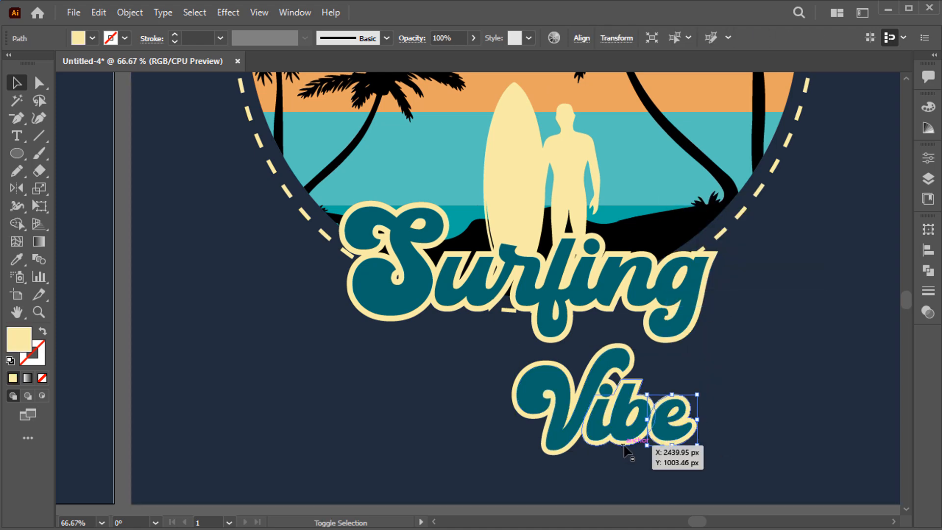
left_click(575, 449, "shift")
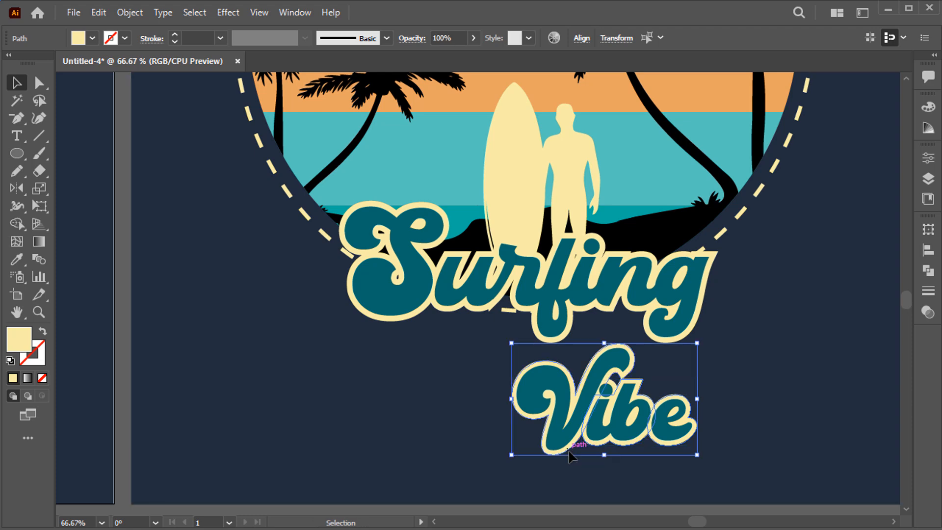
right_click(569, 453)
left_click(648, 239)
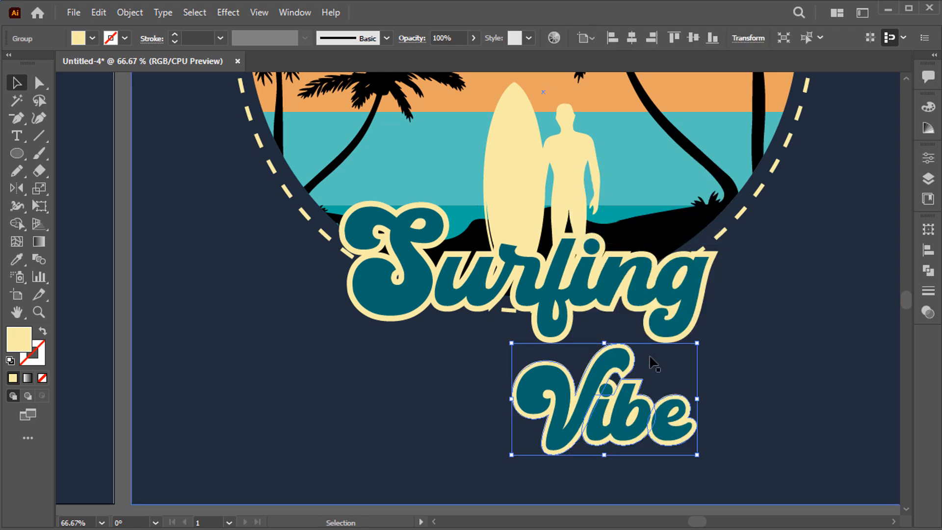
Step: Group the cream outline pieces behind the word Surfing
left_click(673, 345)
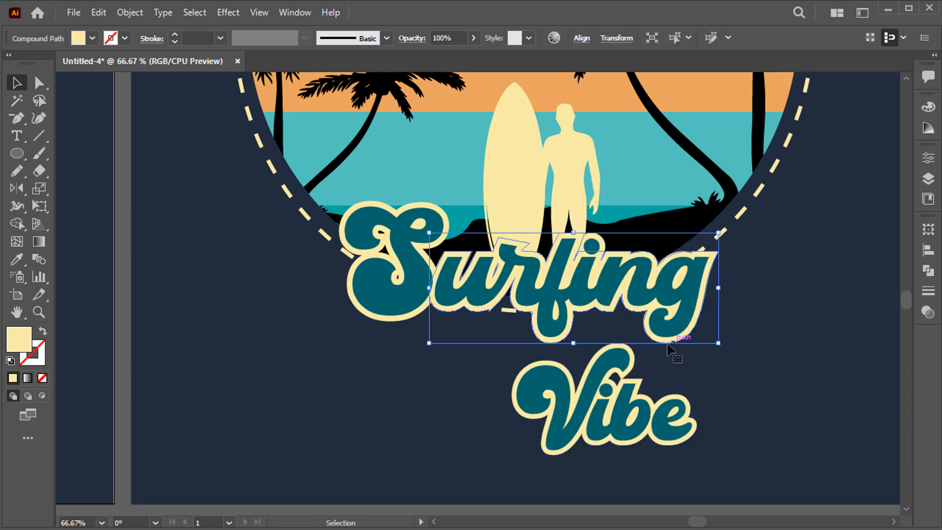
left_click(407, 321, "shift")
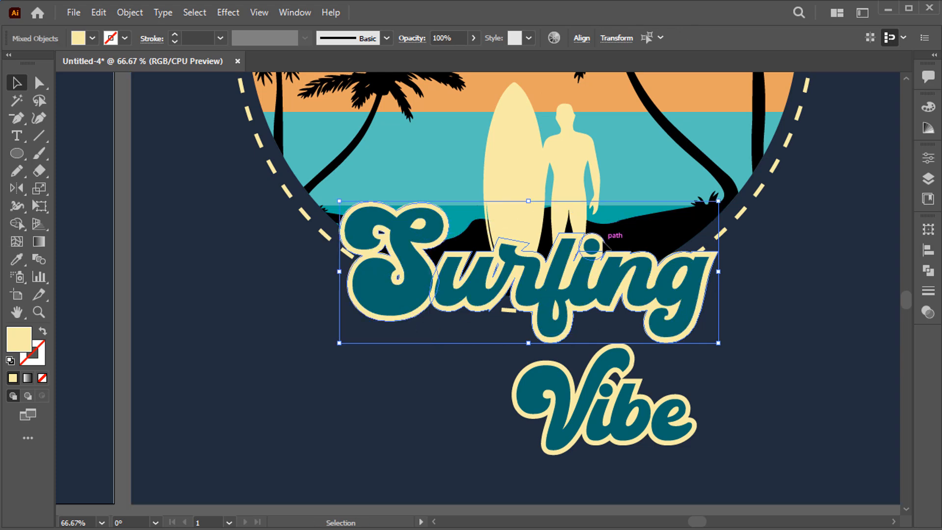
right_click(602, 241)
left_click(673, 351)
key("a")
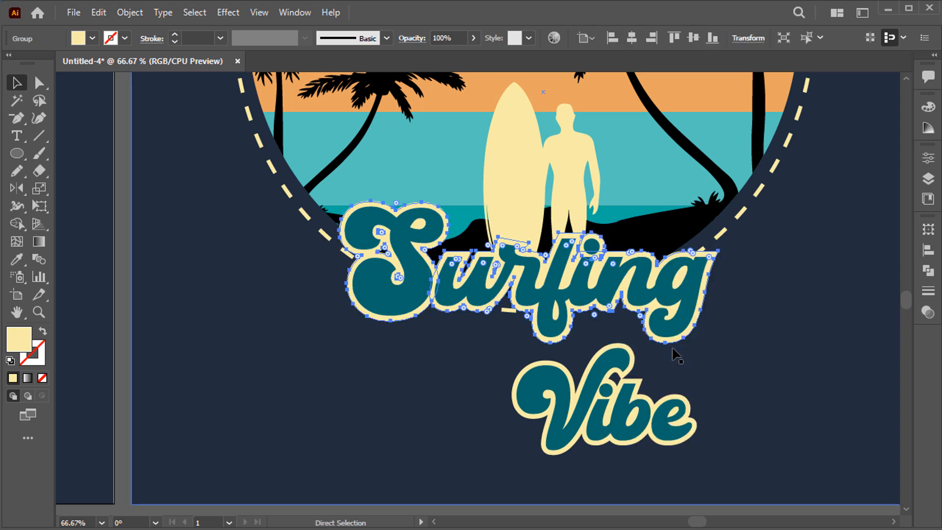
key("v")
Step: Recolor the duplicate's Surfing with swatch colors: outline group in dark teal 003B43 and letters in orange FFAF22
scroll(673, 351, "up", 1)
scroll(673, 351, "down", 5)
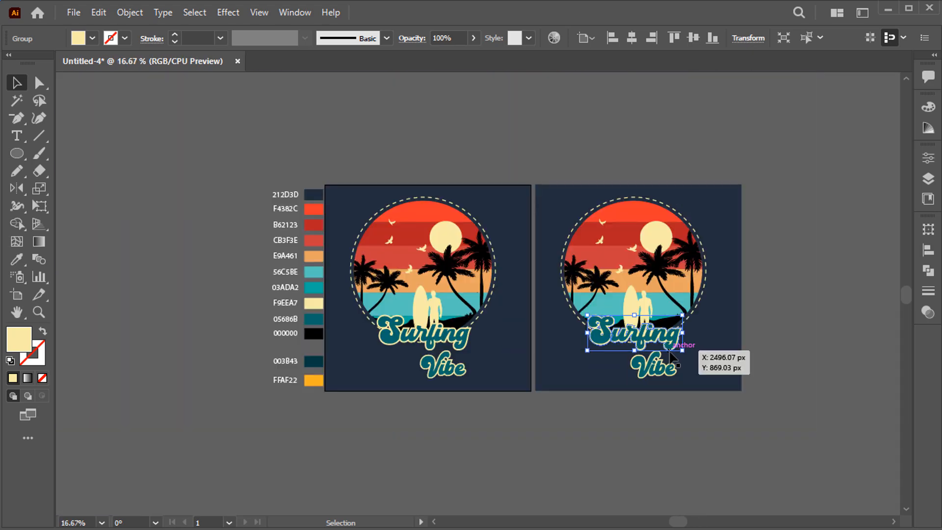
scroll(593, 311, "up", 1)
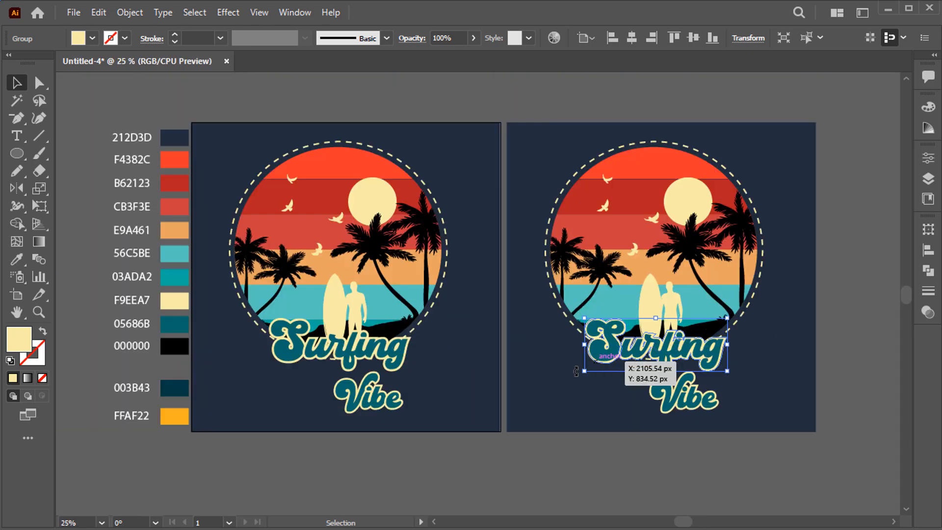
left_click(15, 260)
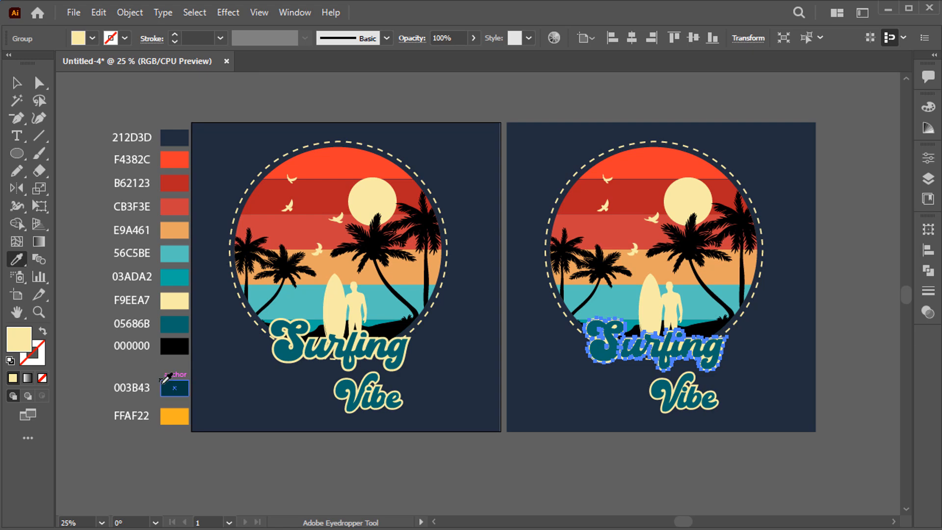
left_click(167, 390)
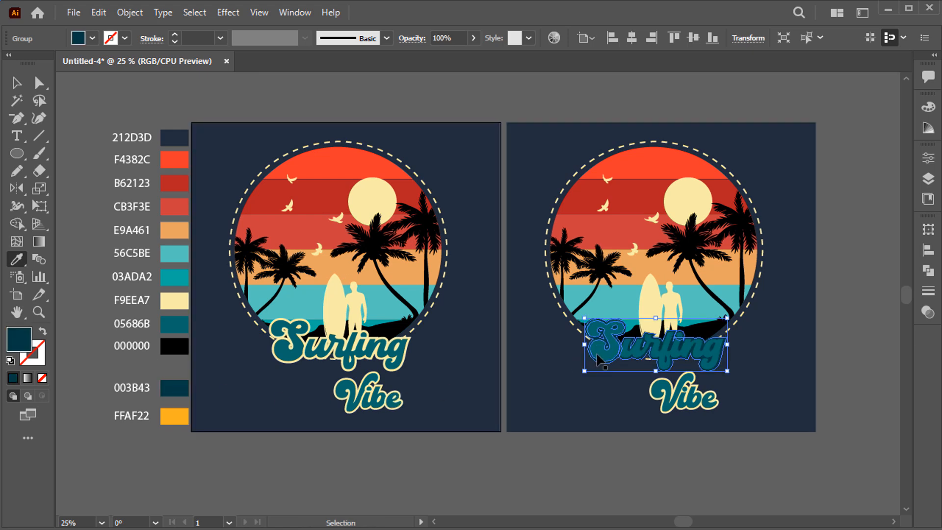
left_click(597, 354, "ctrl")
left_click(174, 416)
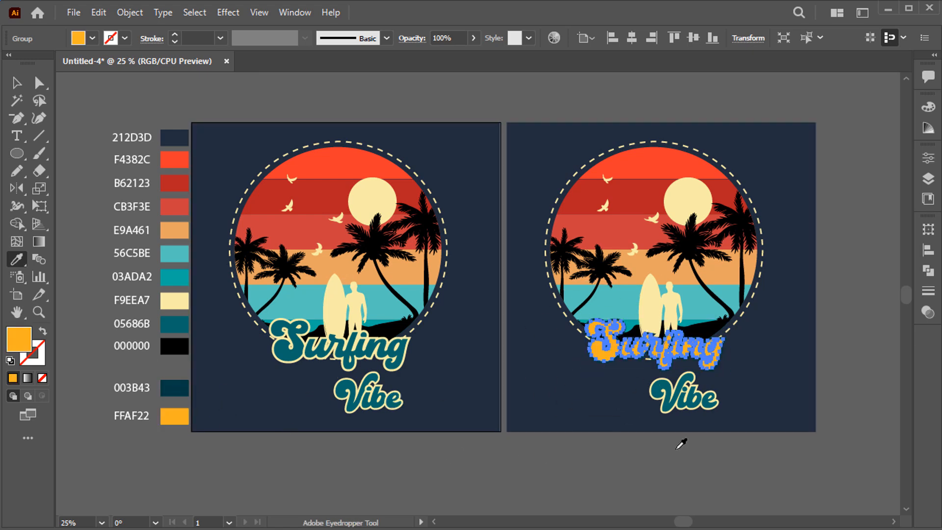
Step: Match Vibe to Surfing by sampling its orange for the letters and its dark teal for the outline
left_click(673, 408, "ctrl")
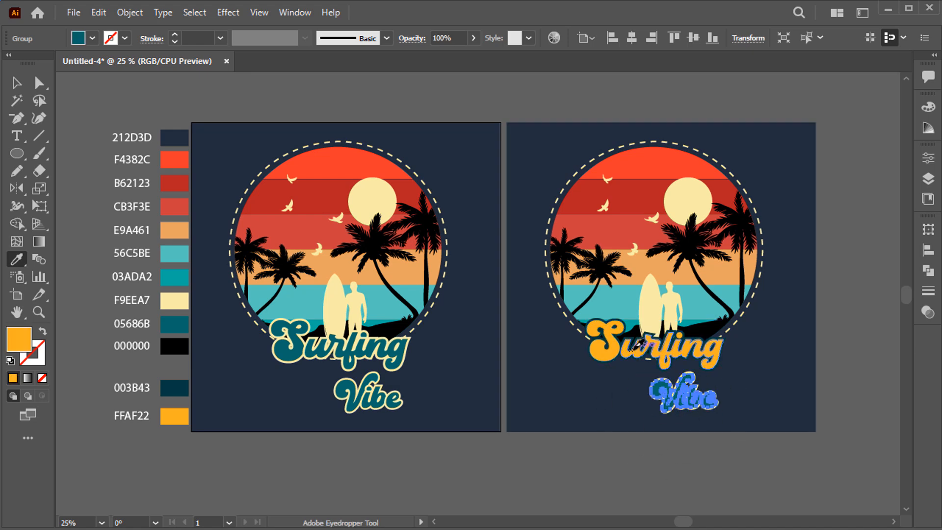
left_click(637, 345)
scroll(667, 398, "up", 3)
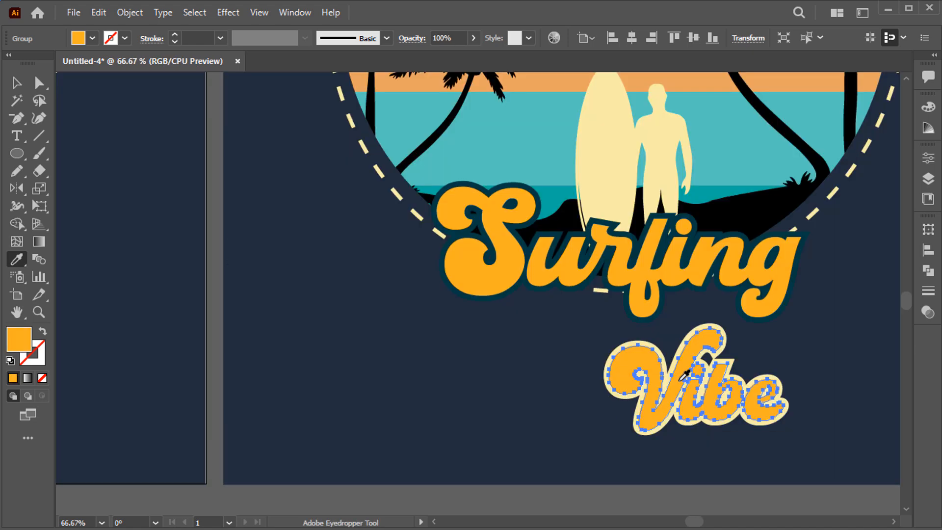
left_click(663, 358, "ctrl")
left_click(624, 290)
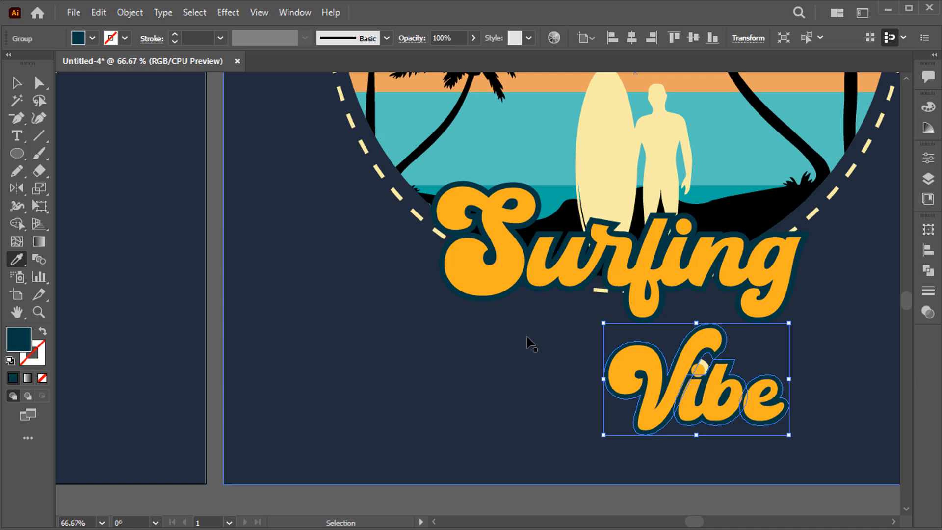
Step: Fill the duplicate's background square with the surfboard's cream and color the dashed ring's stroke black like the shore
left_click(529, 344, "ctrl")
left_click(598, 177)
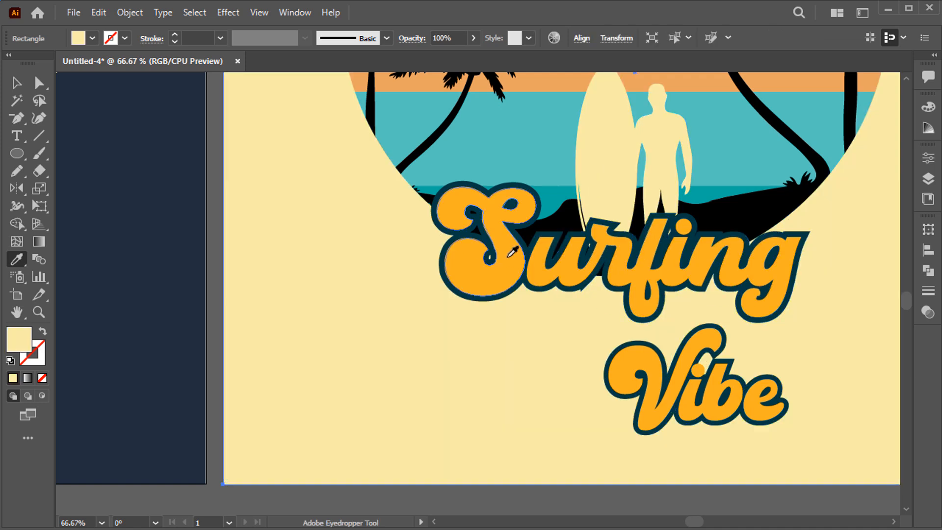
left_click(416, 210, "ctrl")
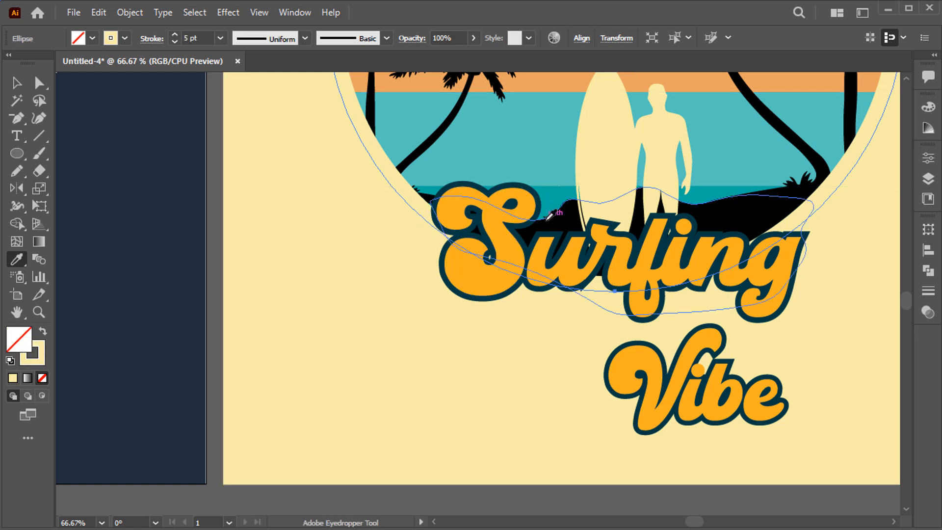
left_click(547, 218)
key("v")
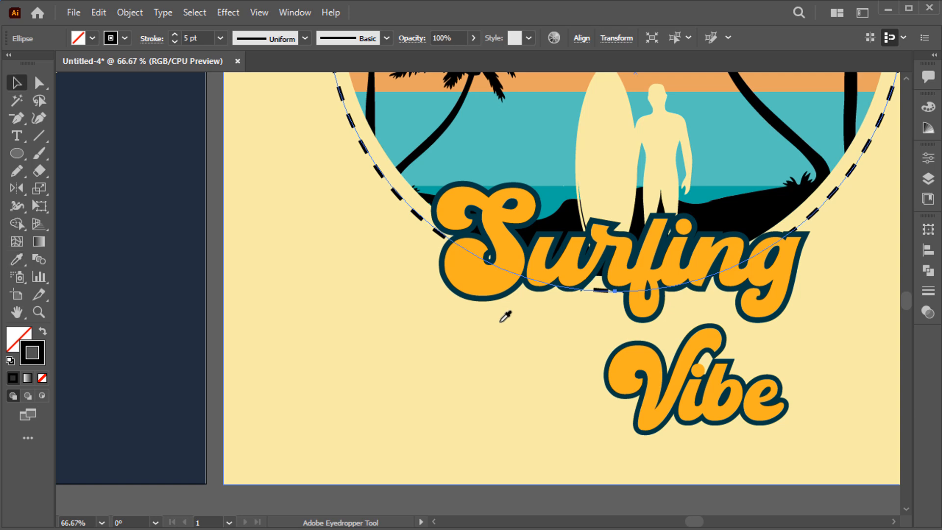
left_click(499, 323)
Step: Compare the recolored cream version with the original dark design side by side
key("ctrl+minus")
key("ctrl+minus")
key("ctrl+minus")
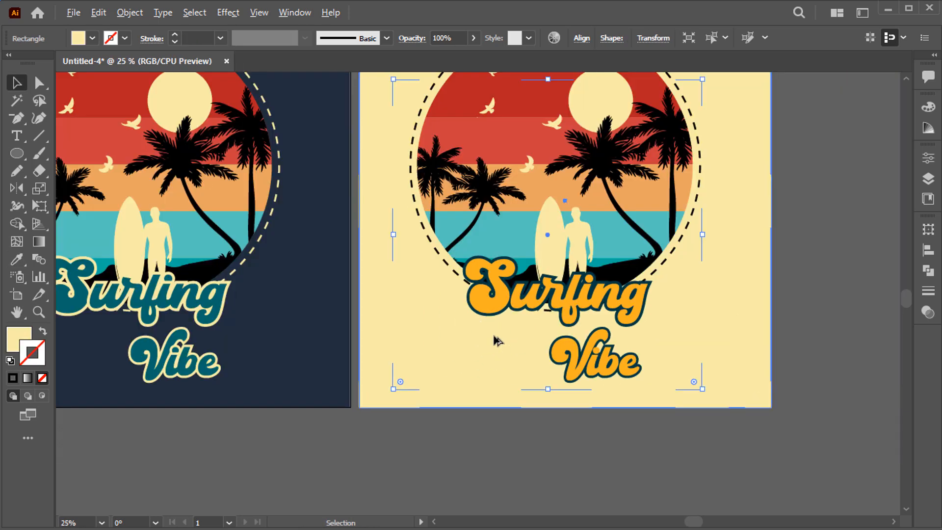
left_click(709, 275)
scroll(702, 299, "up", 2)
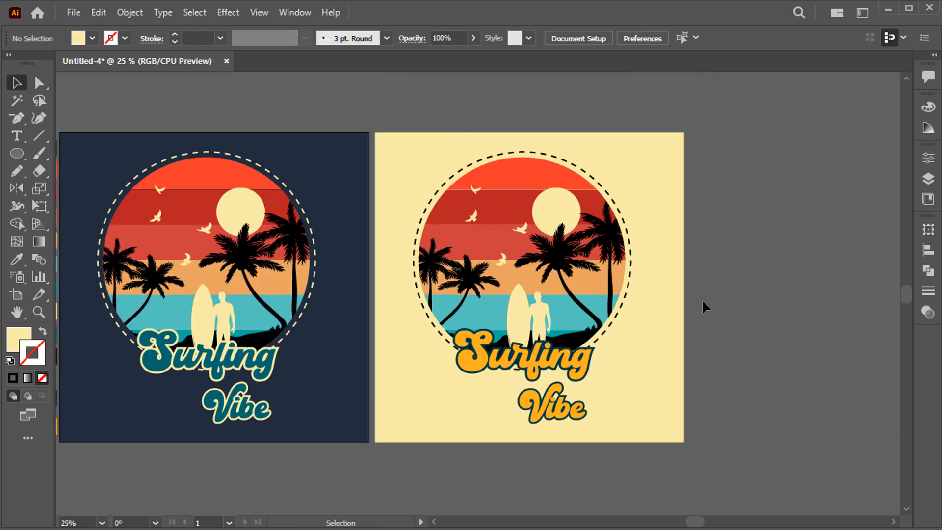
scroll(718, 314, "up", 1)
scroll(718, 317, "left", 4)
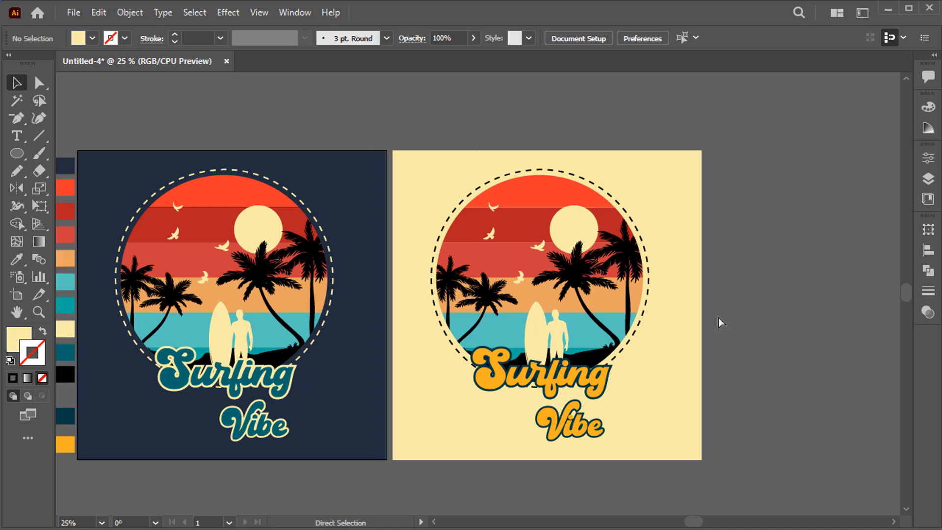
scroll(722, 320, "left", 1)
scroll(709, 317, "down", 1)
scroll(691, 313, "right", 6)
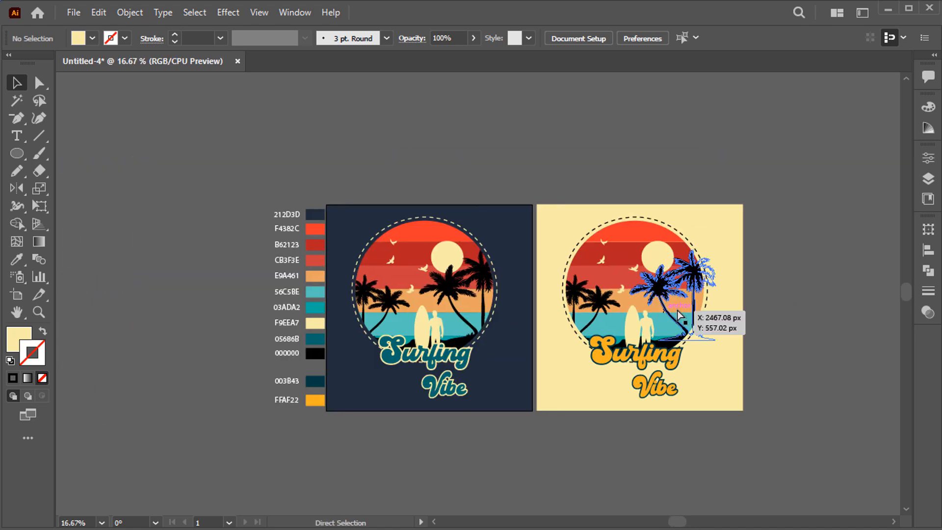